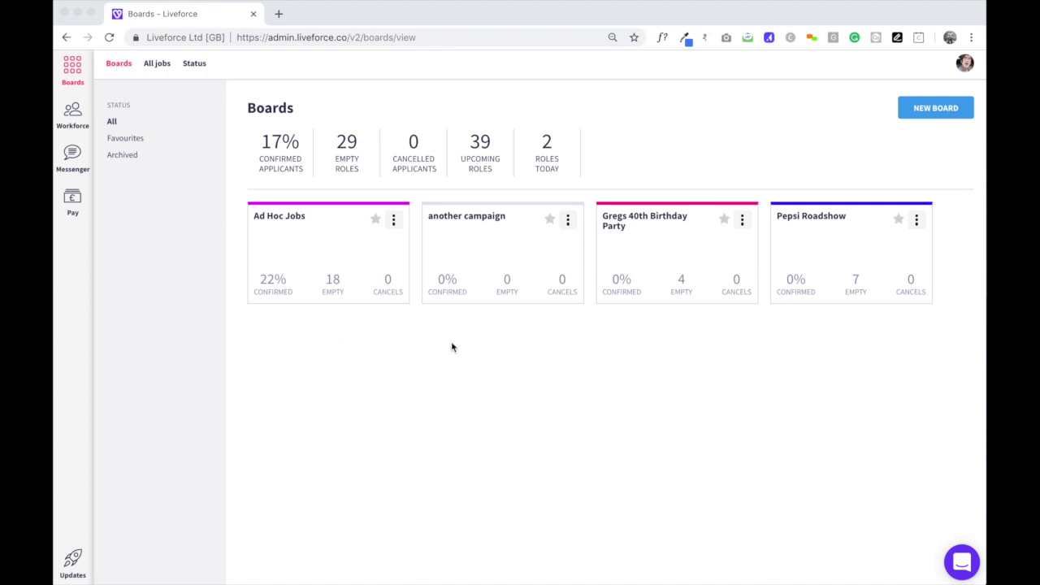
Star the Ad Hoc Jobs board as a favourite, then open its job timeline.
{"action": "left_click", "coordinate": [374, 221]}
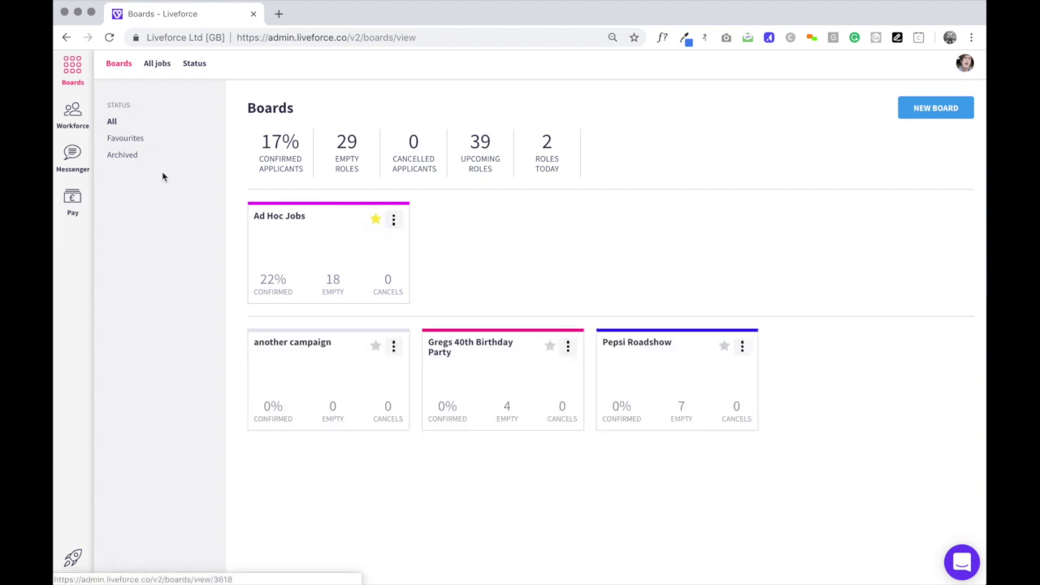
{"action": "left_click", "coordinate": [132, 139]}
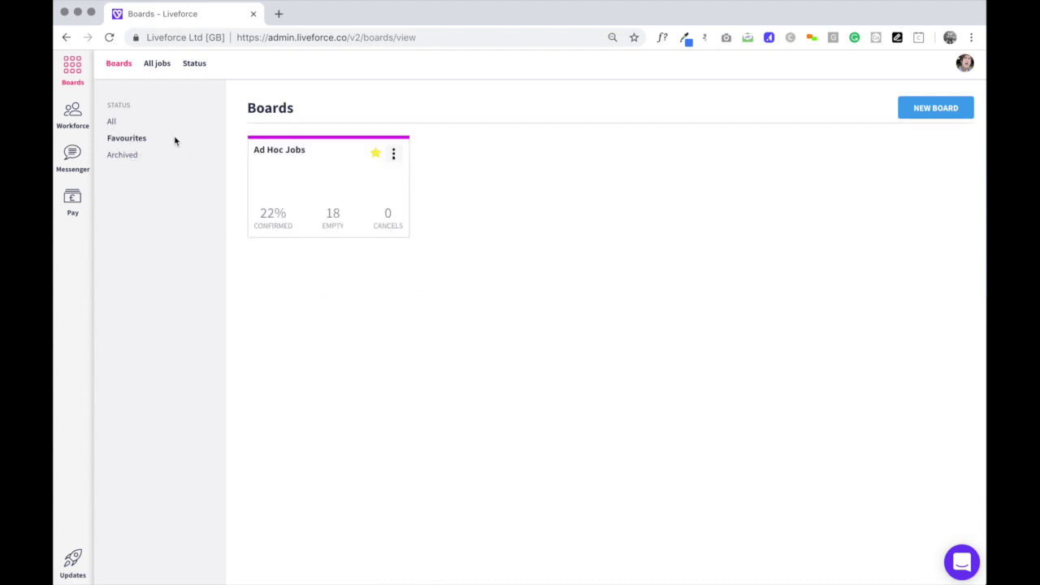
{"action": "left_click", "coordinate": [111, 123]}
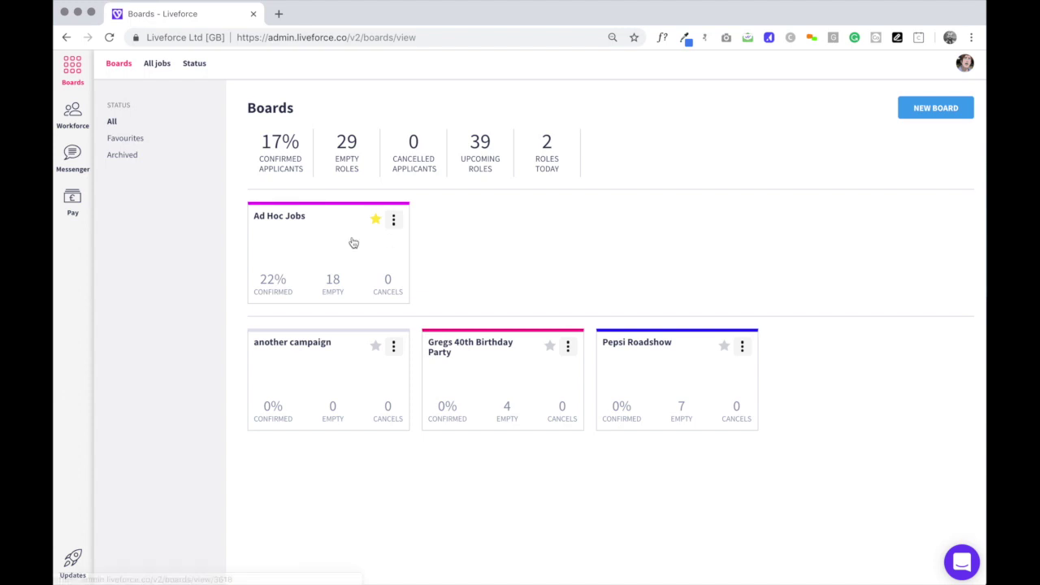
{"action": "left_click", "coordinate": [290, 248]}
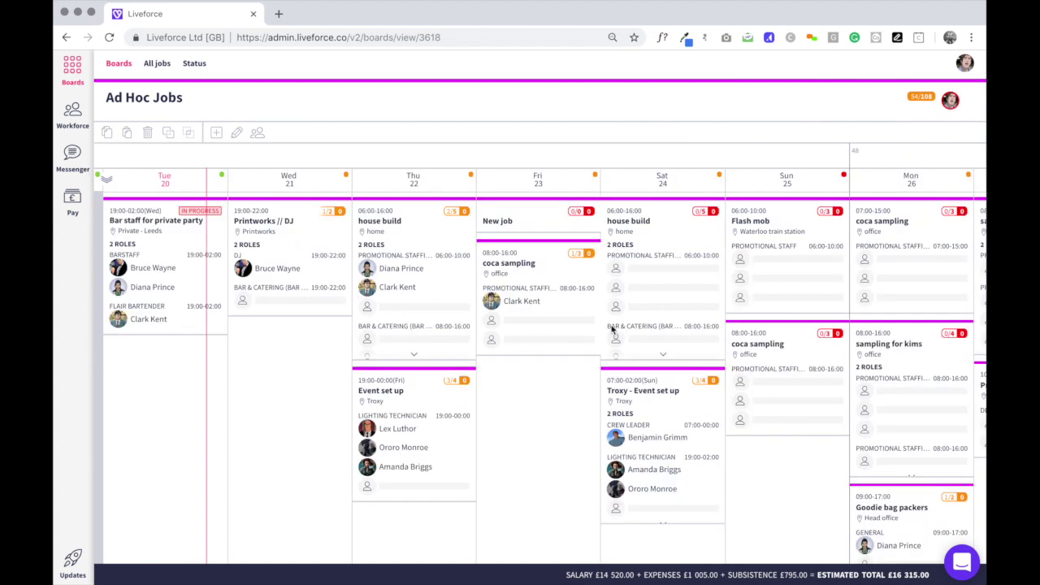
{"action": "scroll", "coordinate": [695, 311], "scroll_direction": "right", "scroll_amount": 2}
{"action": "scroll", "coordinate": [695, 311], "scroll_direction": "left", "scroll_amount": 3}
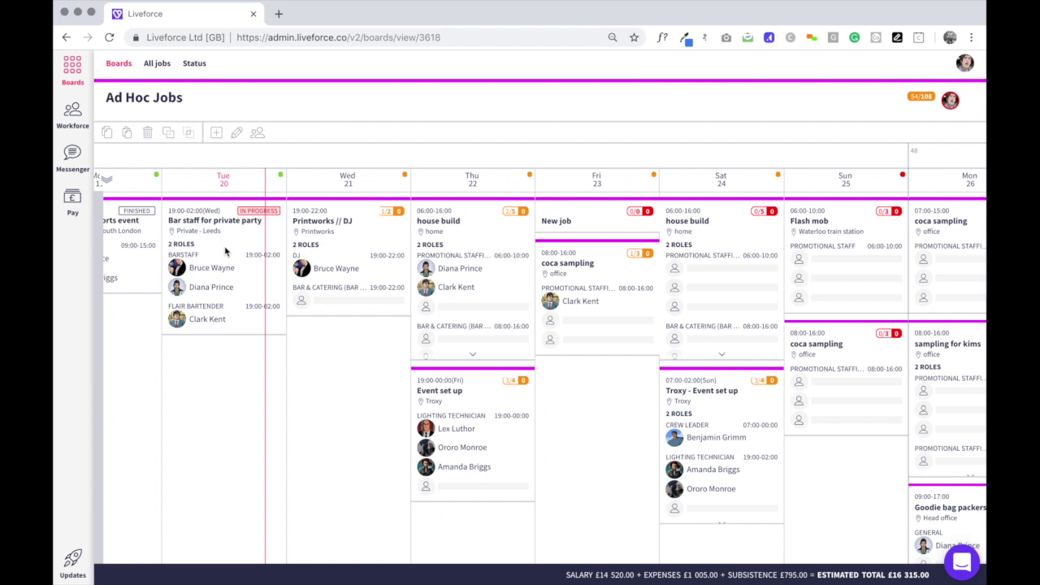
{"action": "left_click", "coordinate": [253, 234]}
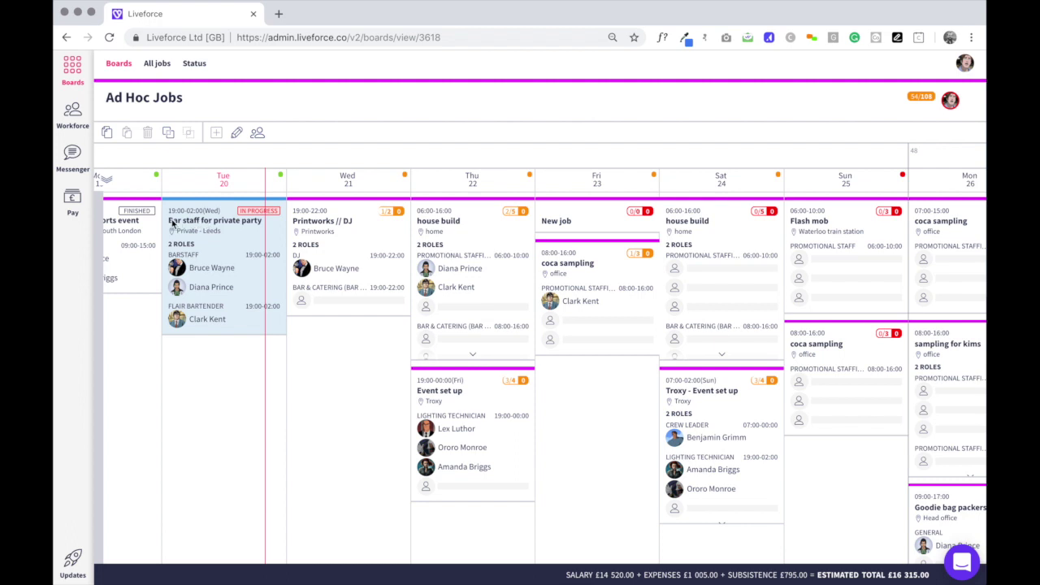
{"action": "left_click", "coordinate": [347, 335]}
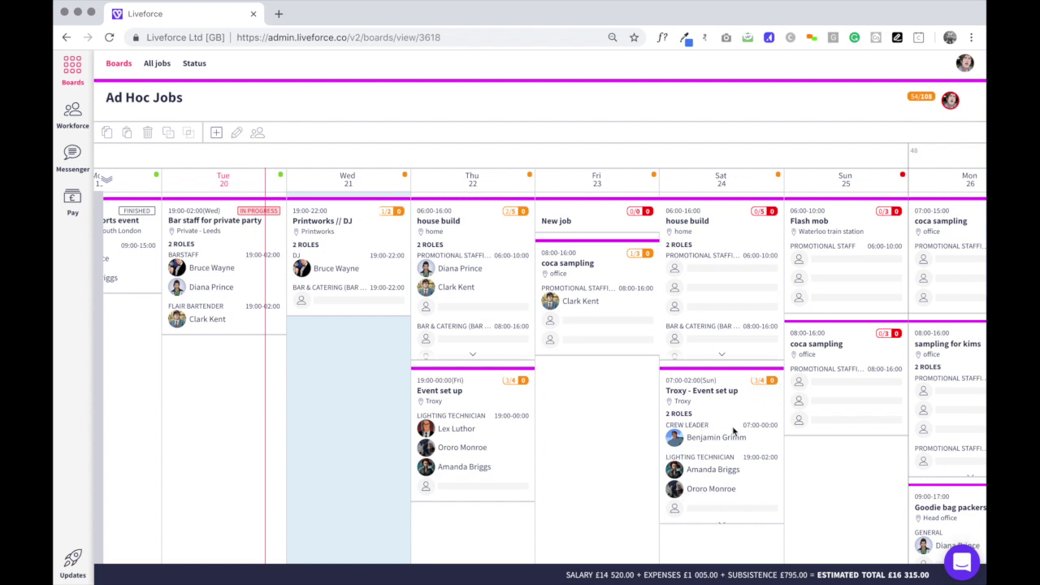
{"action": "scroll", "coordinate": [752, 420], "scroll_direction": "right", "scroll_amount": 10}
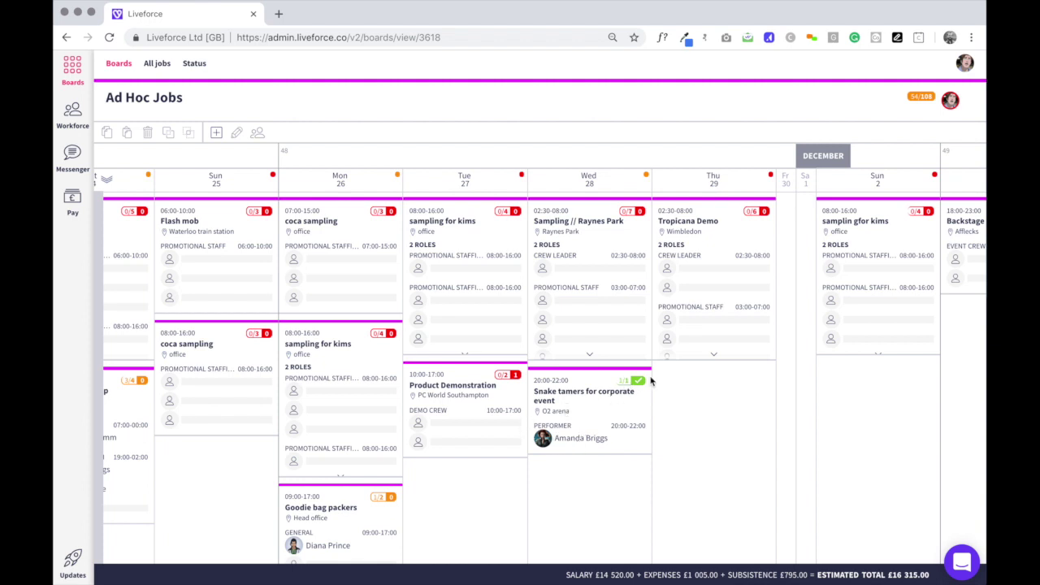
{"action": "scroll", "coordinate": [593, 443], "scroll_direction": "left", "scroll_amount": 5}
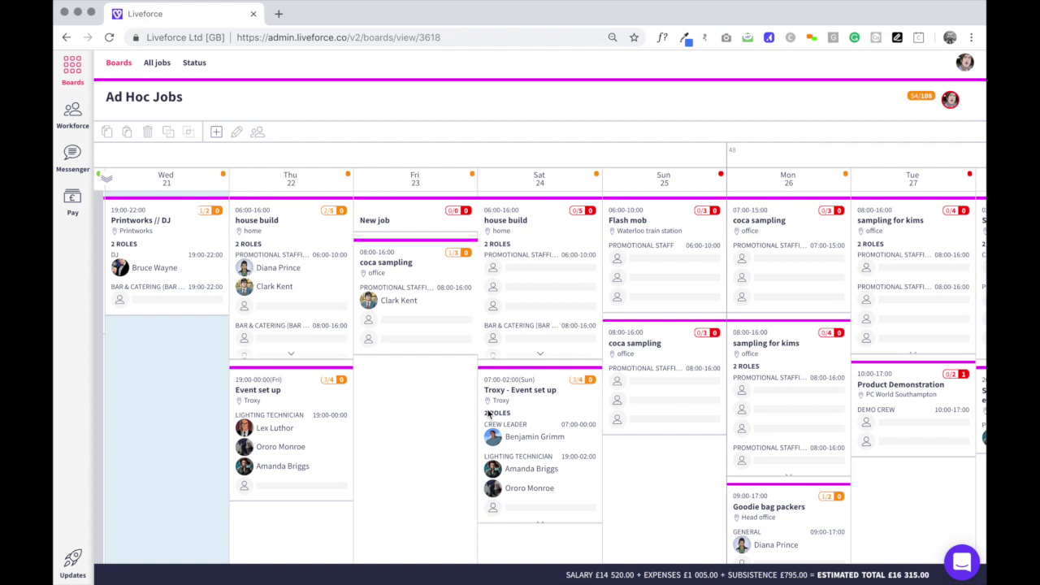
Add new jobs on the empty Fri 23 and Sun 25 slots.
{"action": "left_click", "coordinate": [404, 405]}
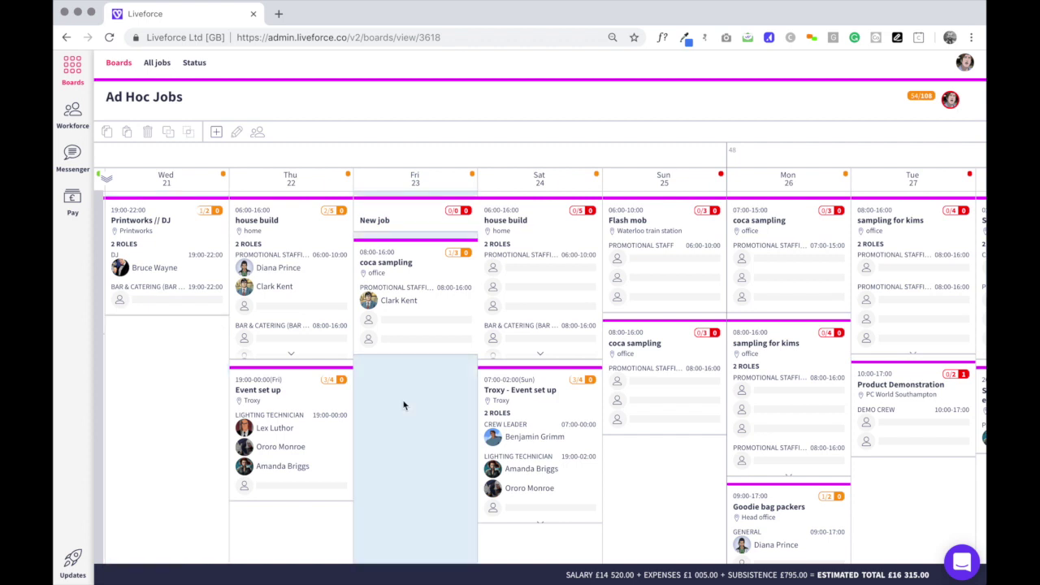
{"action": "left_click", "coordinate": [670, 488]}
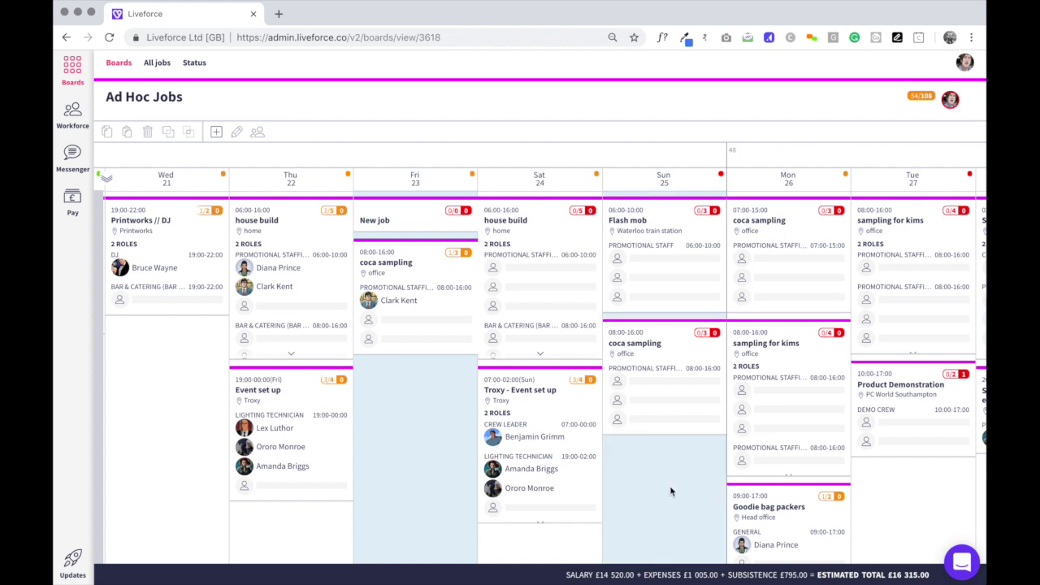
{"action": "left_click", "coordinate": [216, 134]}
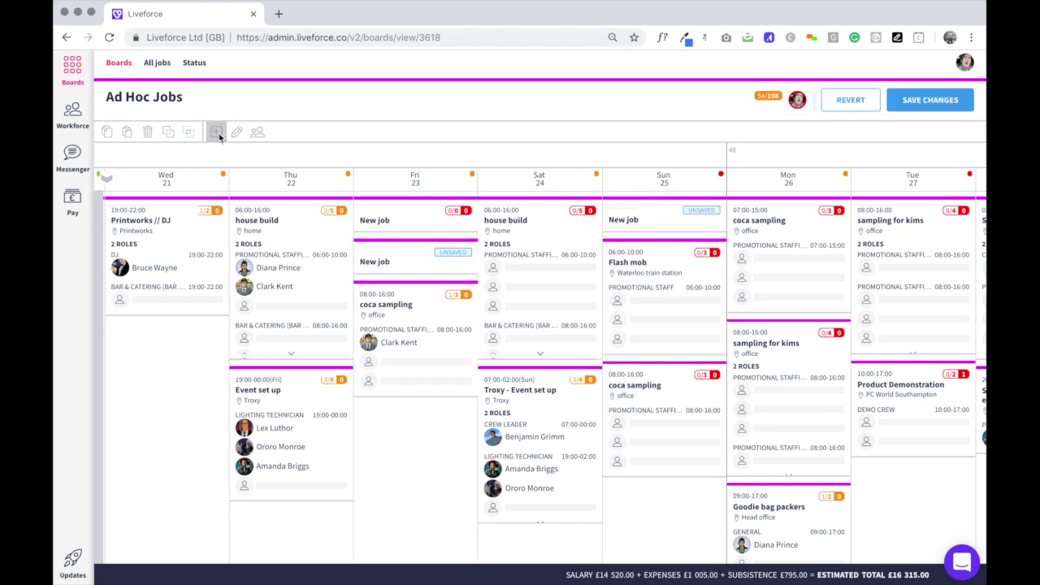
Select both new job cards and bring up their shared details editor.
{"action": "left_click", "coordinate": [400, 259]}
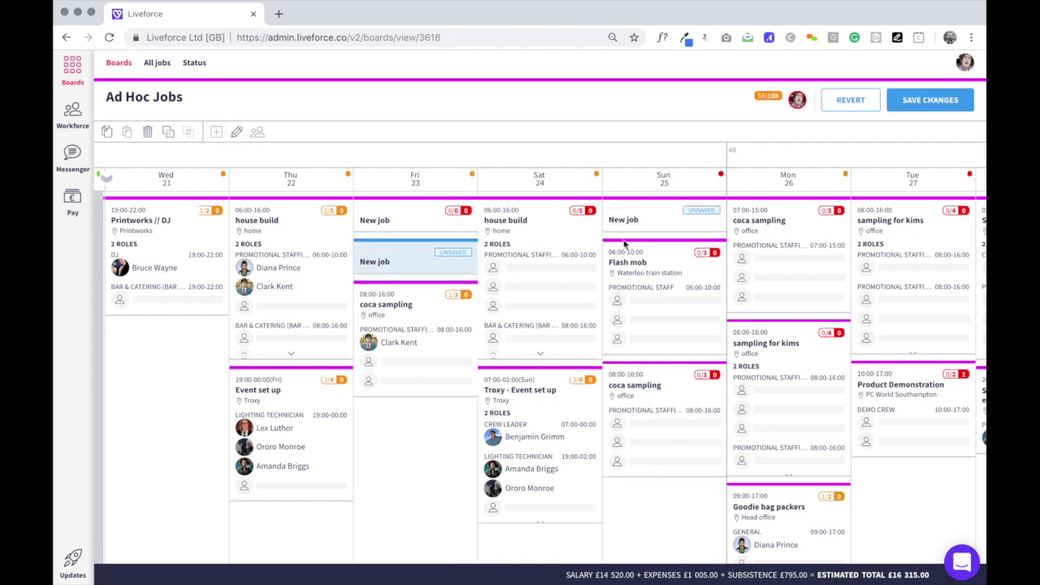
{"action": "left_click", "coordinate": [673, 221]}
{"action": "left_click", "coordinate": [403, 261]}
{"action": "left_click", "coordinate": [655, 225], "text": "shift"}
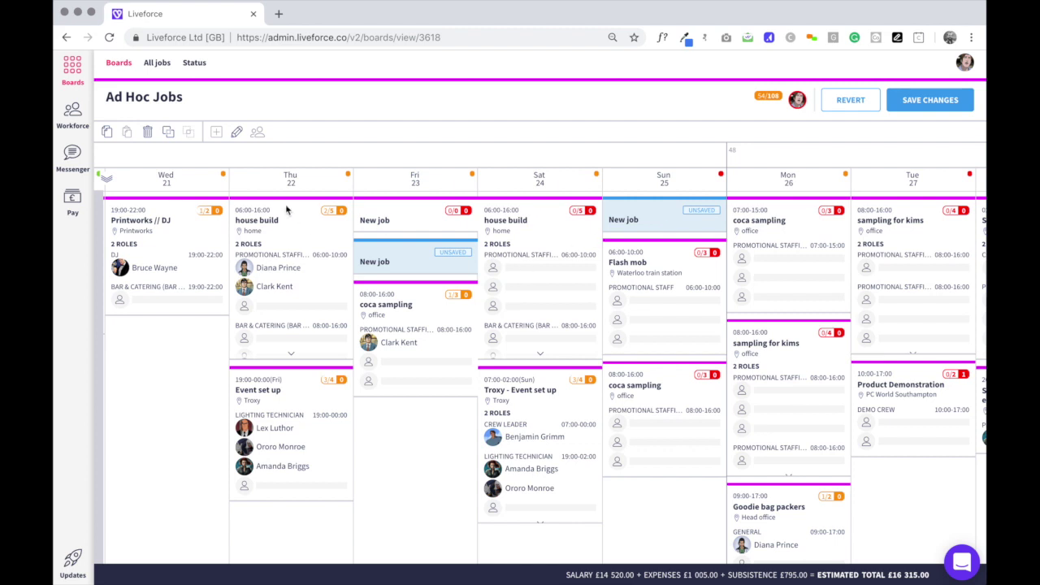
{"action": "left_click", "coordinate": [235, 133]}
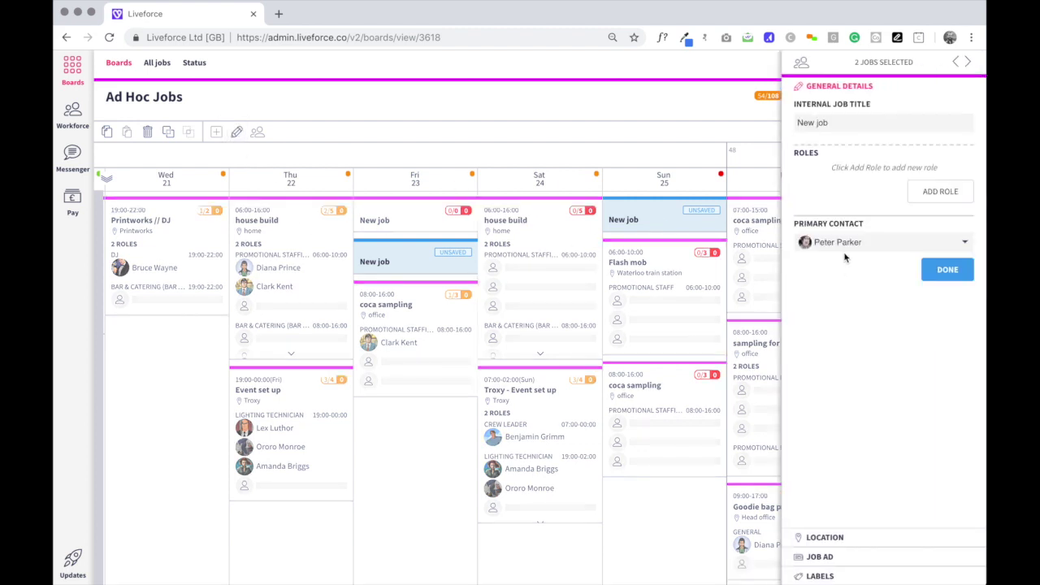
Title the jobs 'Bar staff for priavte event' and add a Bar & Catering (Bar Tender) role.
{"action": "left_click", "coordinate": [813, 122]}
{"action": "type", "text": "Bar staff for priayte event"}
{"action": "left_click", "coordinate": [925, 188]}
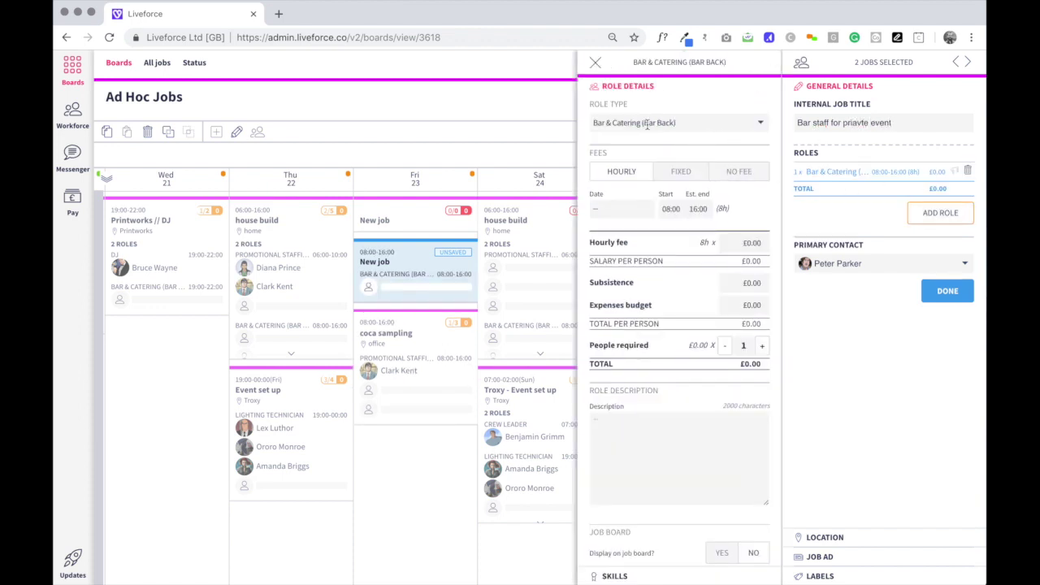
{"action": "left_click", "coordinate": [642, 123]}
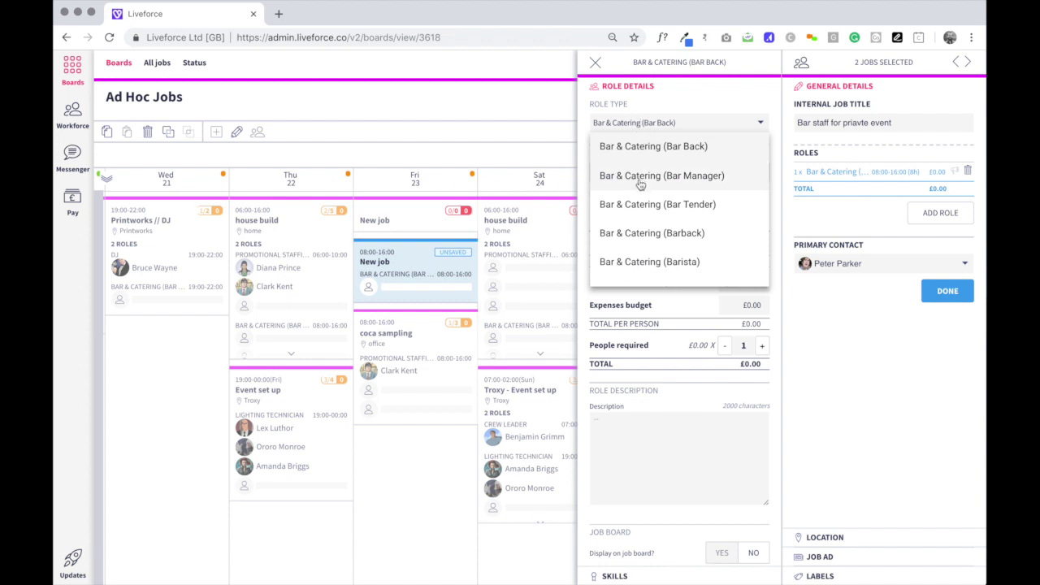
{"action": "left_click", "coordinate": [640, 205]}
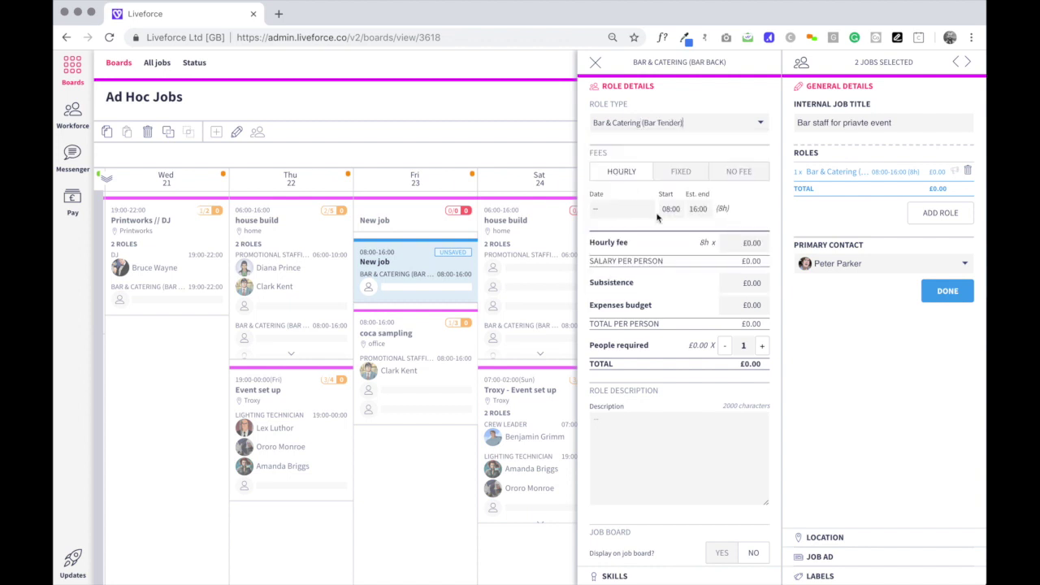
Set the role's hours from 22:00 to 23:00.
{"action": "left_click", "coordinate": [671, 210]}
{"action": "key", "text": "BackSpace"}
{"action": "key", "text": "BackSpace"}
{"action": "key", "text": "BackSpace"}
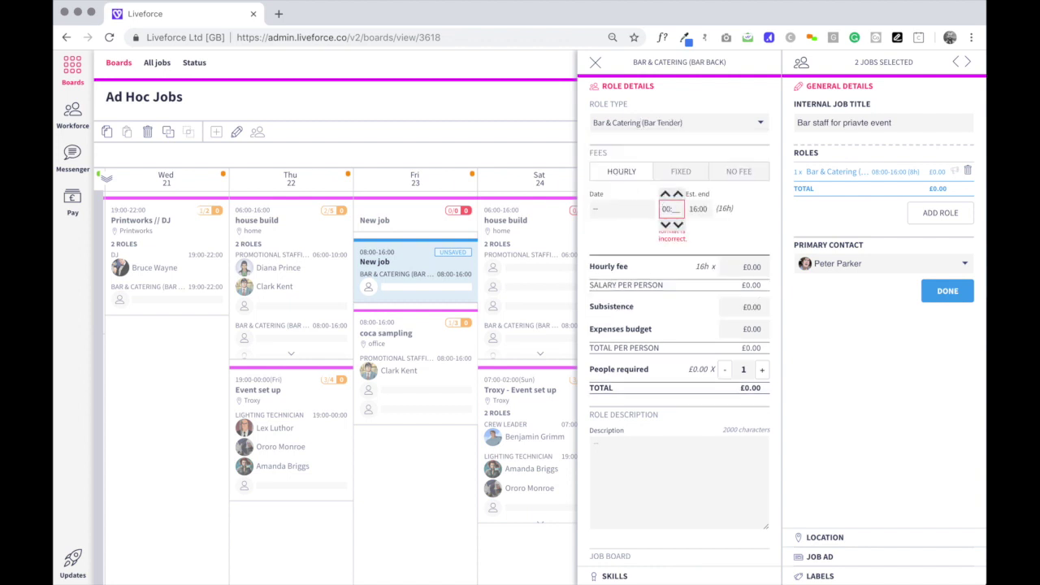
{"action": "type", "text": "2200"}
{"action": "left_click", "coordinate": [696, 209]}
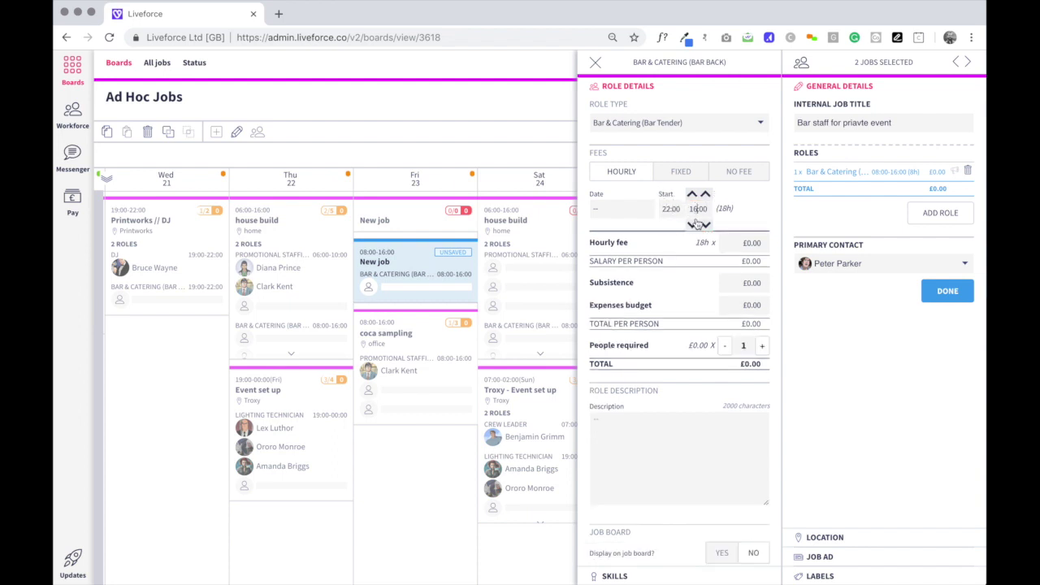
{"action": "key", "text": "BackSpace"}
{"action": "key", "text": "BackSpace"}
{"action": "type", "text": "2"}
{"action": "key", "text": "BackSpace"}
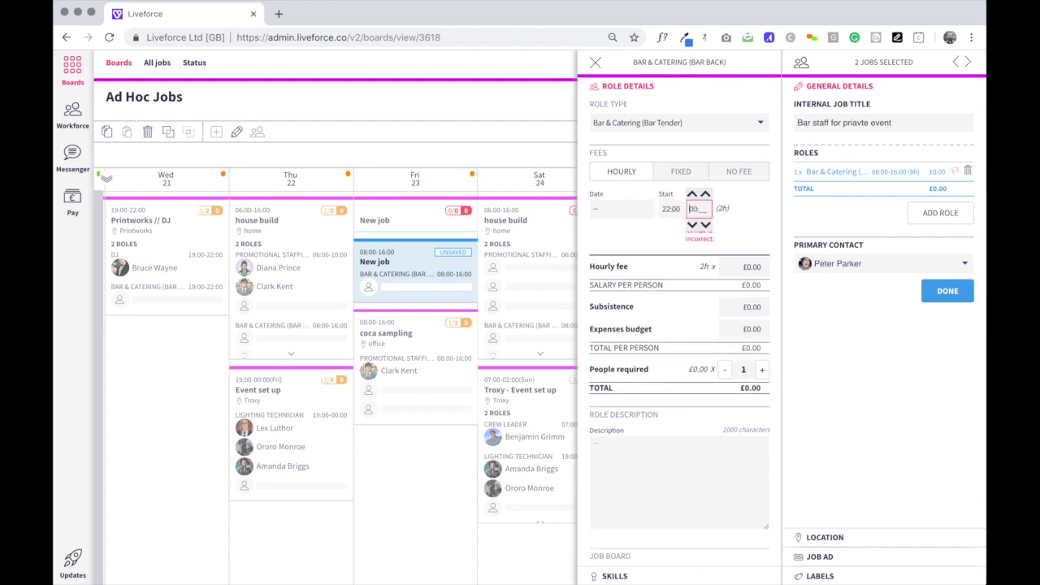
{"action": "type", "text": "2300"}
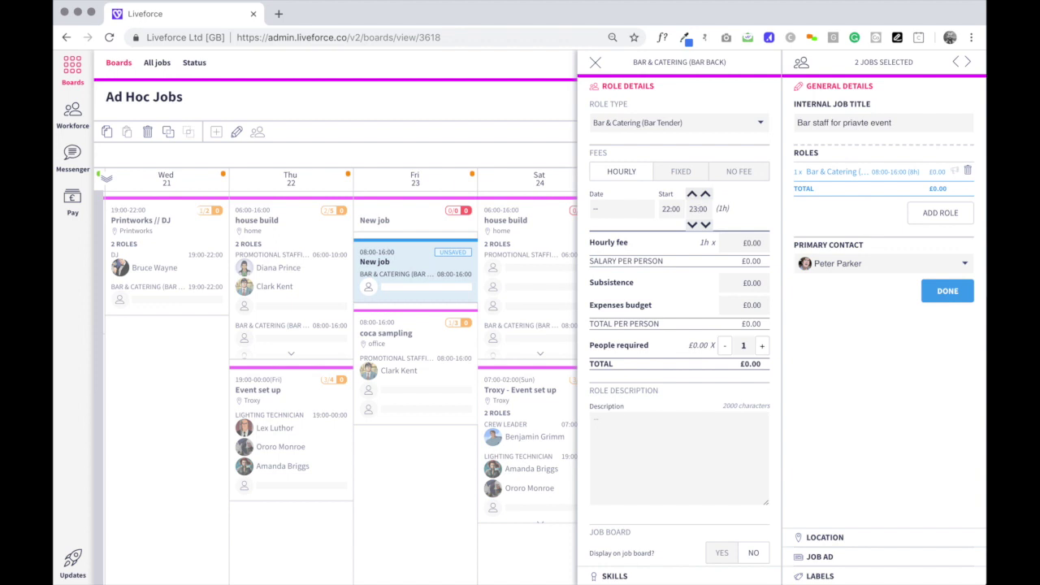
Give the role a £25 hourly fee, £10 subsistence, £5 expenses and 2 people required.
{"action": "left_click", "coordinate": [747, 242]}
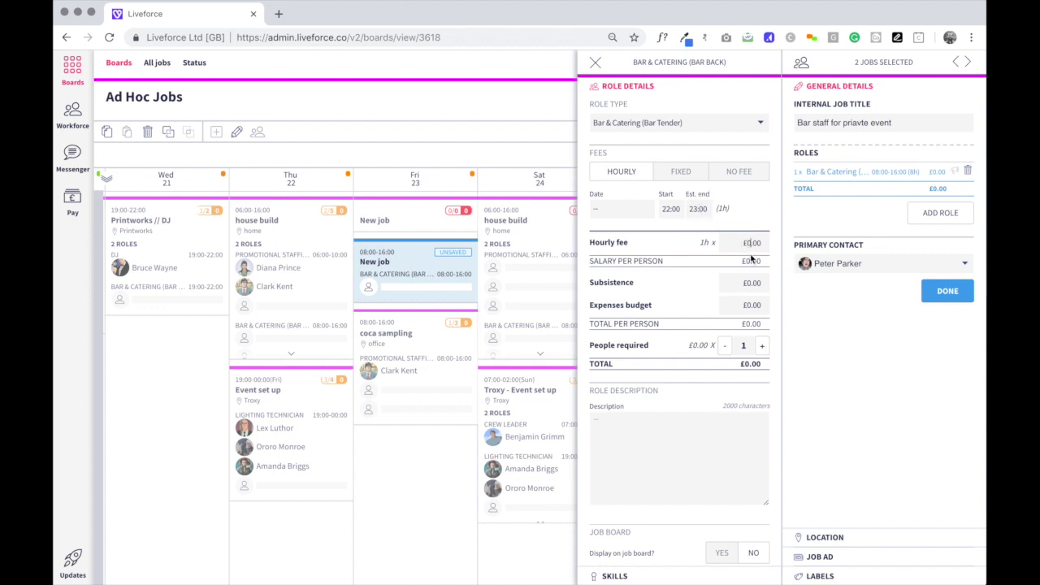
{"action": "type", "text": "25"}
{"action": "left_click", "coordinate": [751, 283]}
{"action": "type", "text": "10"}
{"action": "left_click", "coordinate": [751, 305]}
{"action": "type", "text": "5"}
{"action": "left_click", "coordinate": [761, 345]}
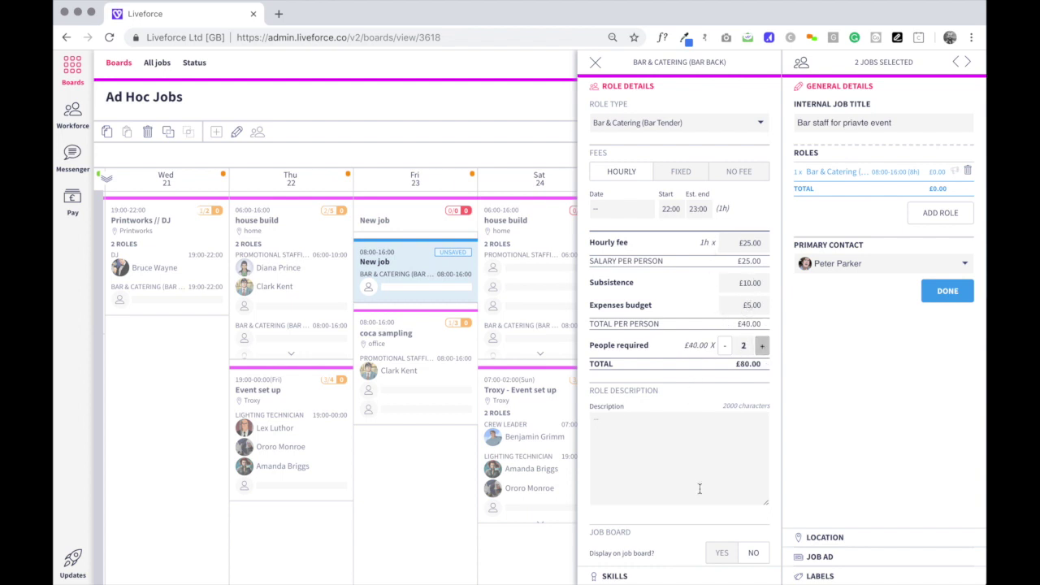
Describe the role as serving drinks at a party knowing the classics, and set its job board visibility.
{"action": "left_click", "coordinate": [617, 455]}
{"action": "type", "text": "serving drinks to guests at a party. you'll need"}
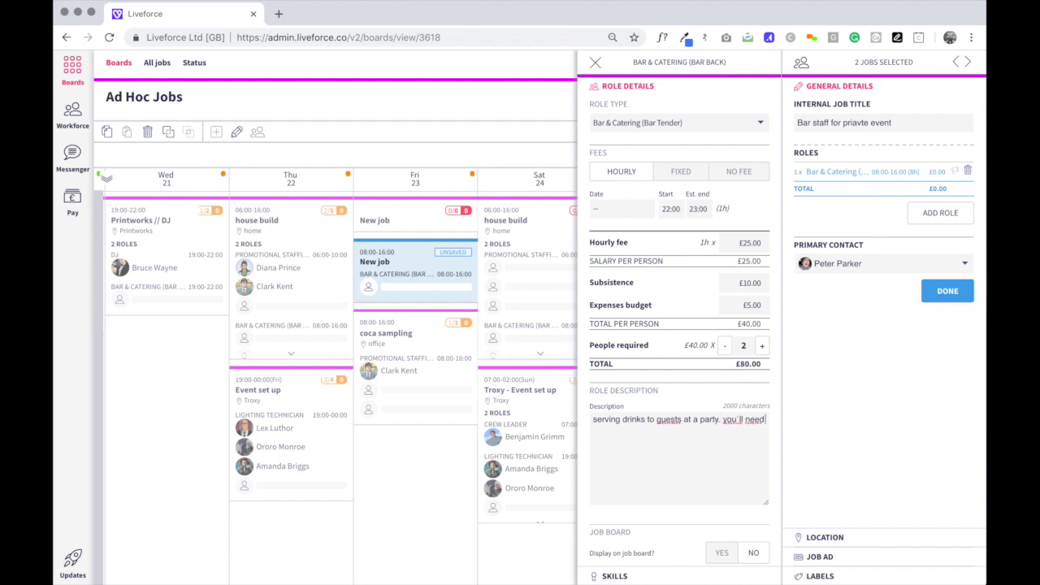
{"action": "type", "text": " to know the classics"}
{"action": "scroll", "coordinate": [659, 491], "scroll_direction": "down", "scroll_amount": 1}
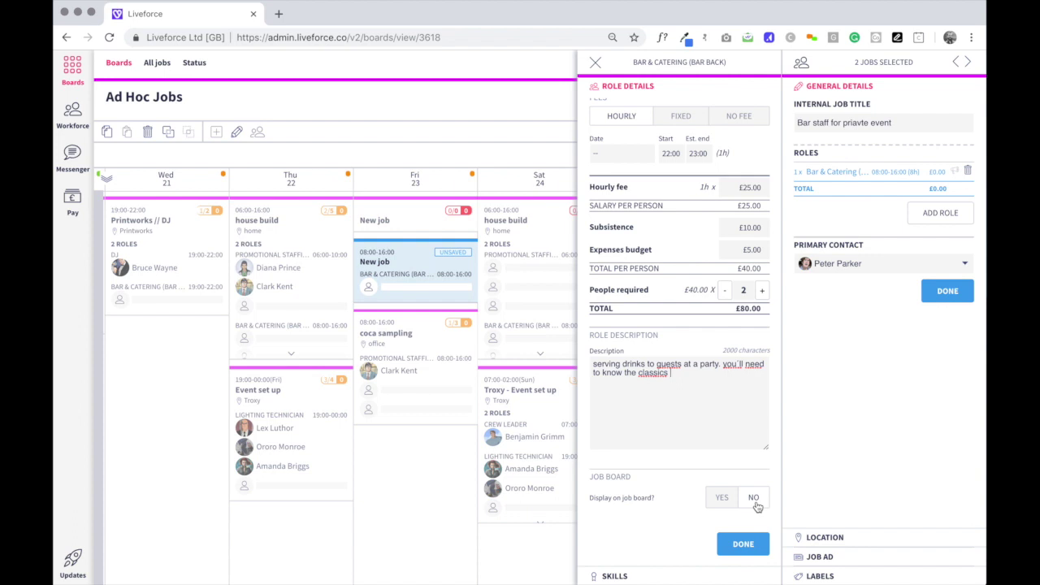
{"action": "left_click", "coordinate": [718, 499]}
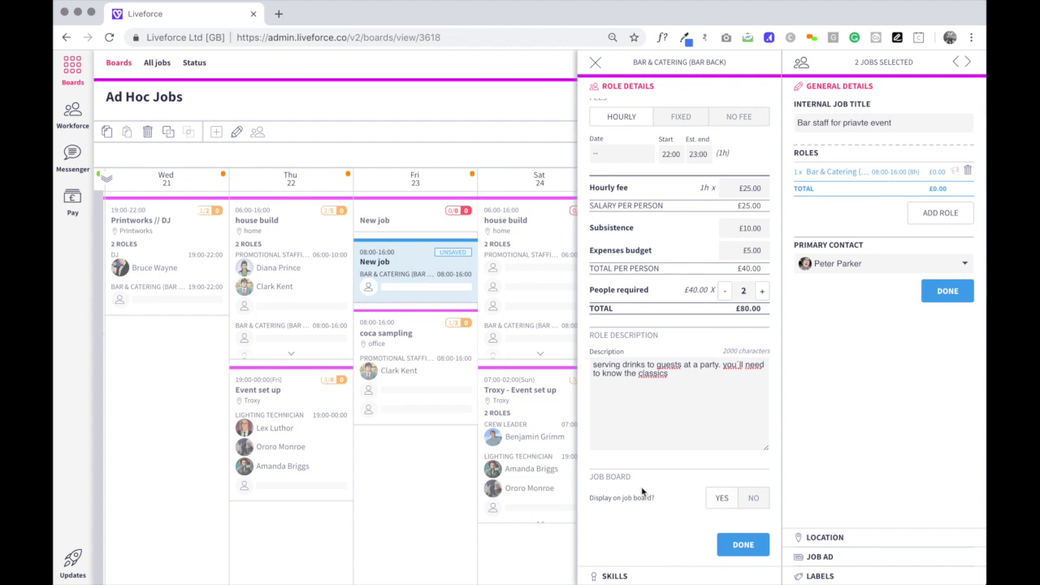
Require the Flair Bartender and Drivers Licence (B1) skills for the bar role and finish editing it.
{"action": "left_click", "coordinate": [741, 551]}
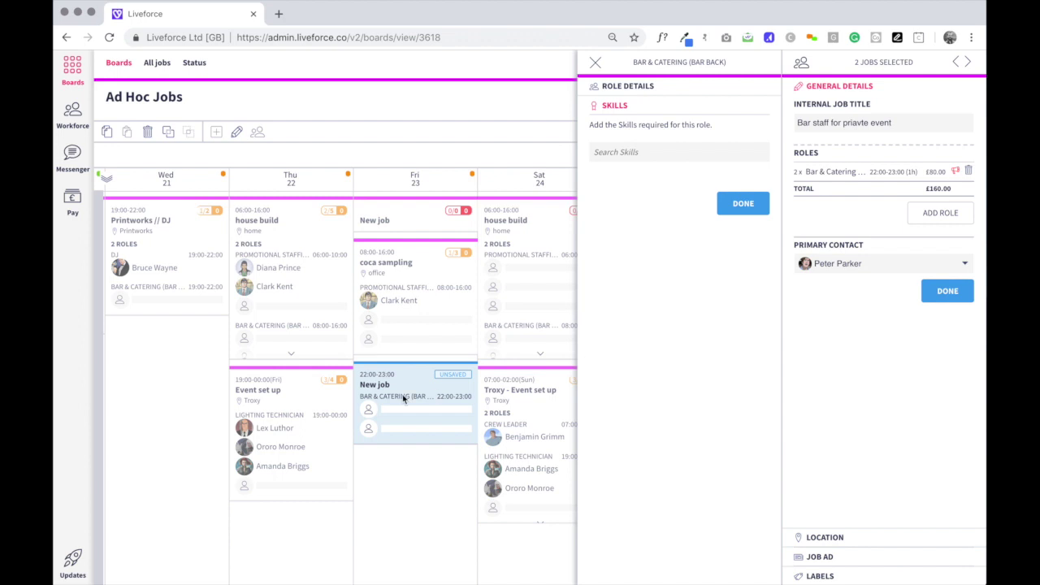
{"action": "left_click", "coordinate": [614, 155]}
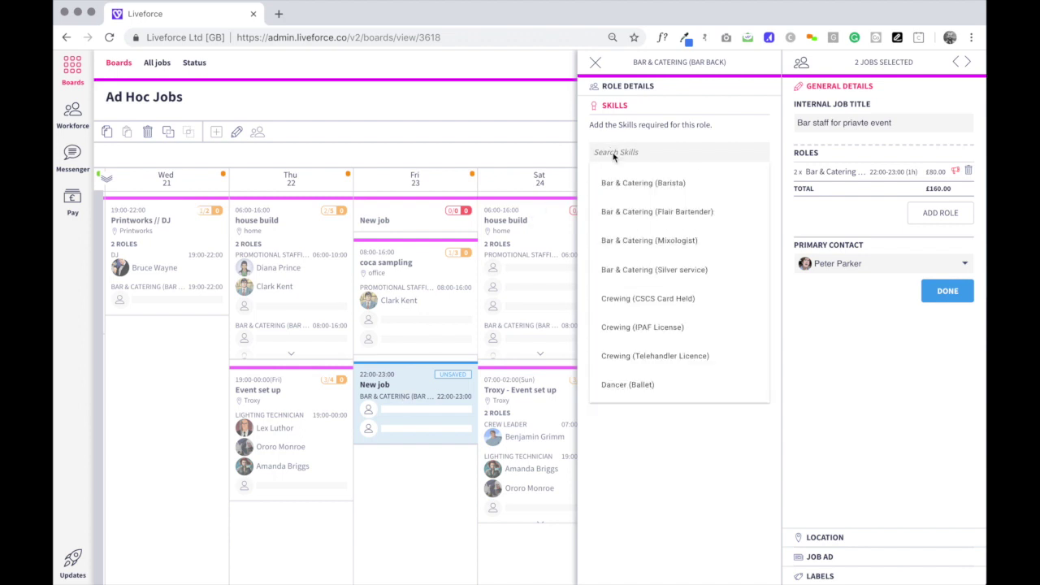
{"action": "type", "text": "flai"}
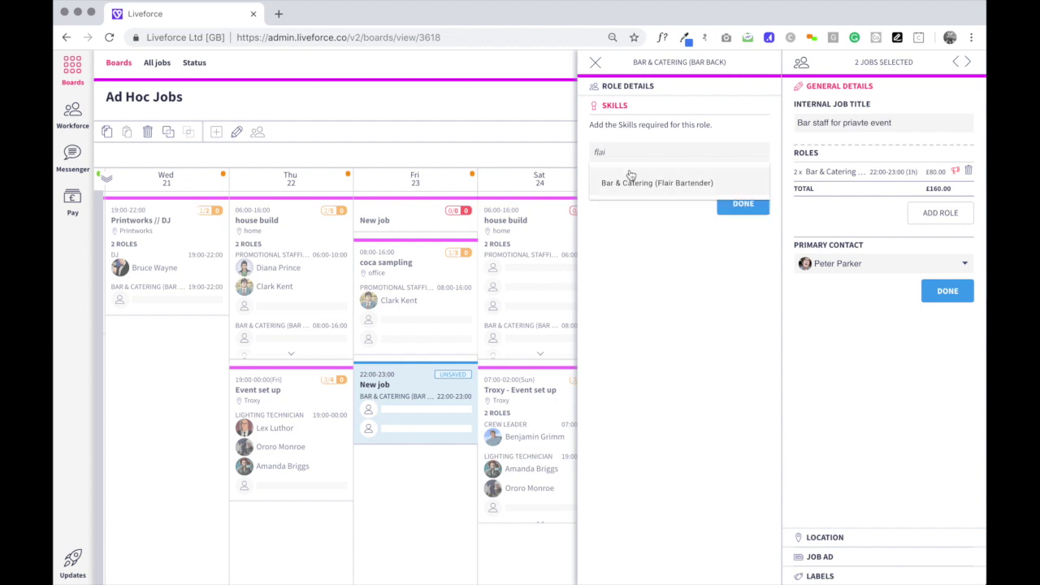
{"action": "left_click", "coordinate": [634, 181]}
{"action": "type", "text": "drivers"}
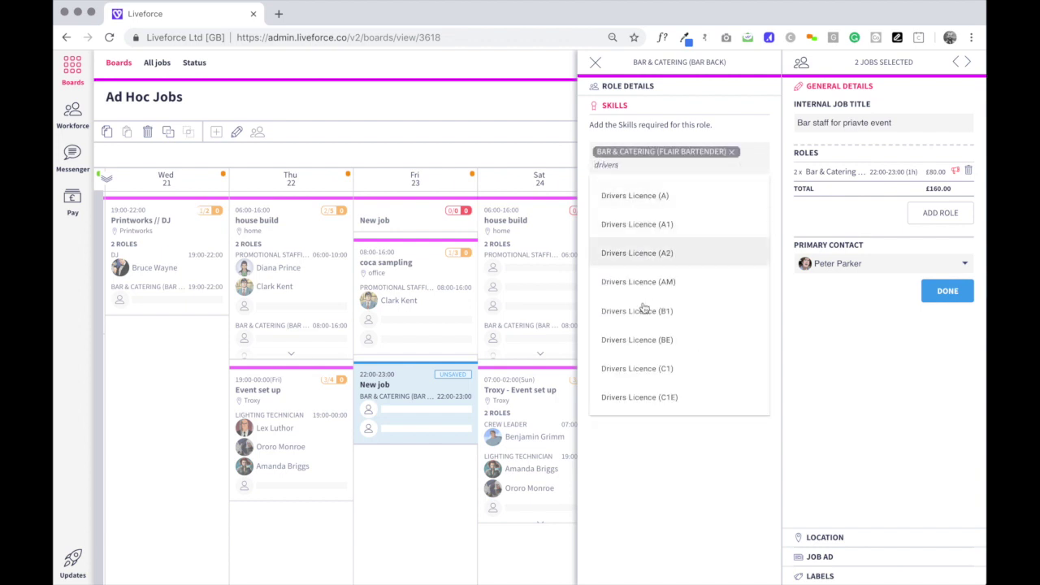
{"action": "left_click", "coordinate": [641, 311]}
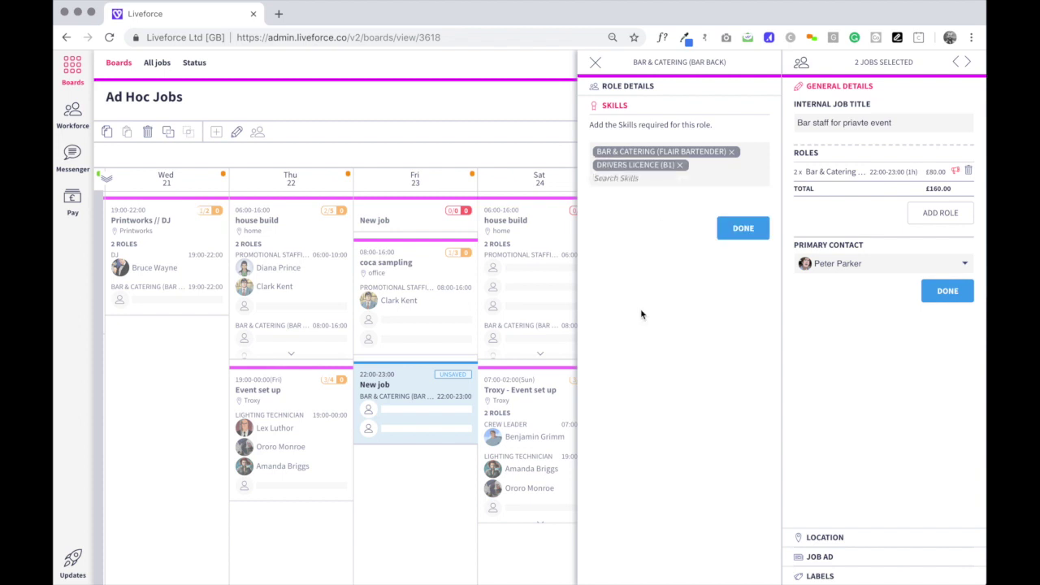
{"action": "left_click", "coordinate": [739, 233]}
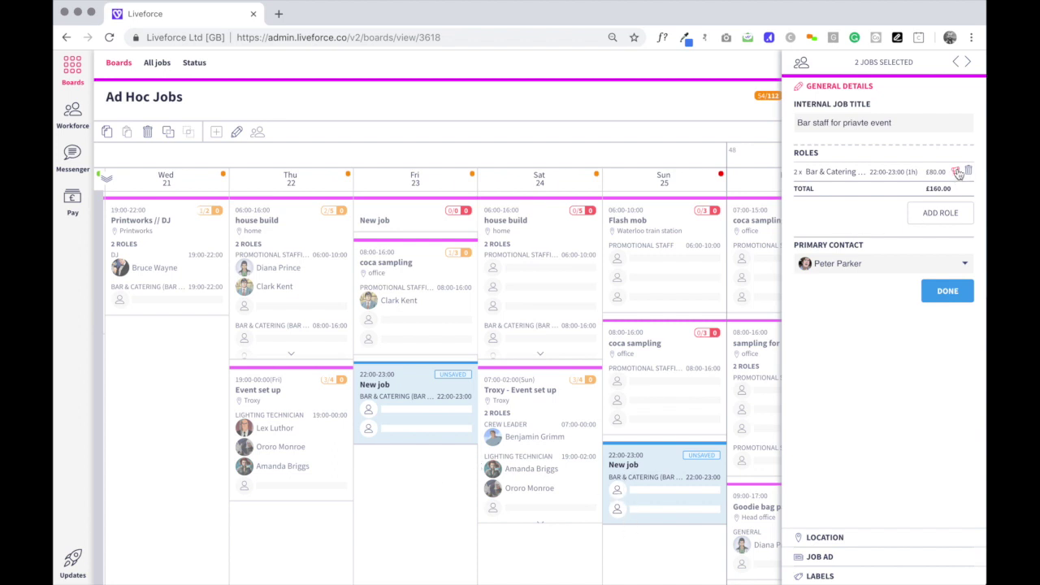
Add a second, hourly-paid Waiter / waitress role to the jobs.
{"action": "left_click", "coordinate": [945, 213]}
{"action": "left_click", "coordinate": [646, 124]}
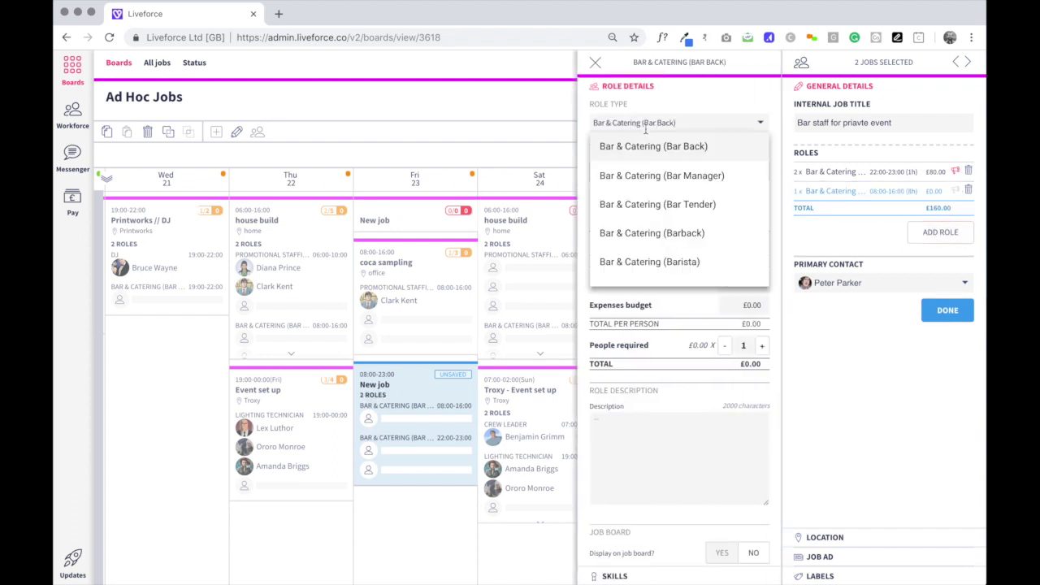
{"action": "triple_click", "coordinate": [650, 122]}
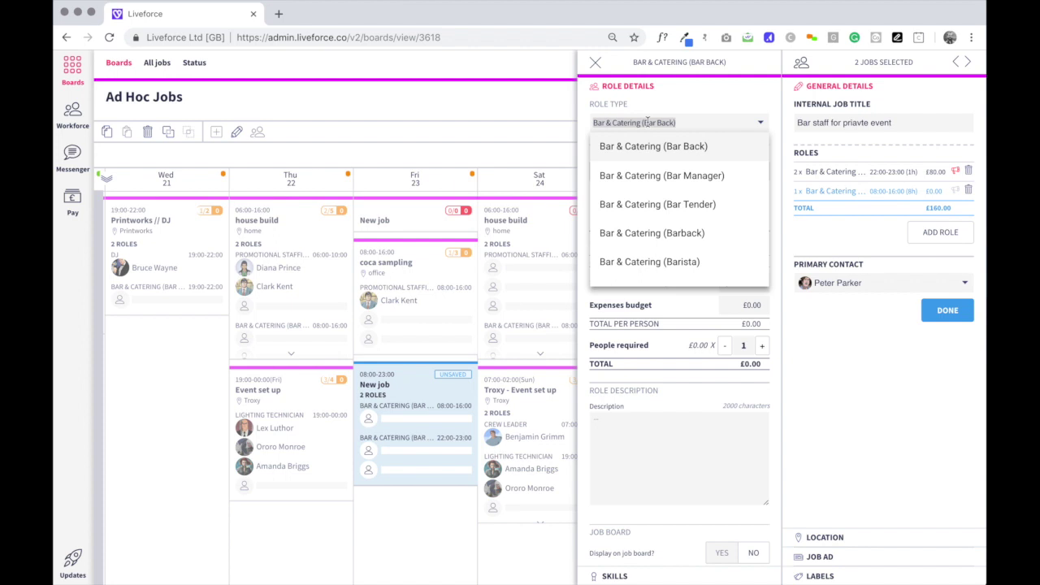
{"action": "type", "text": "waitress"}
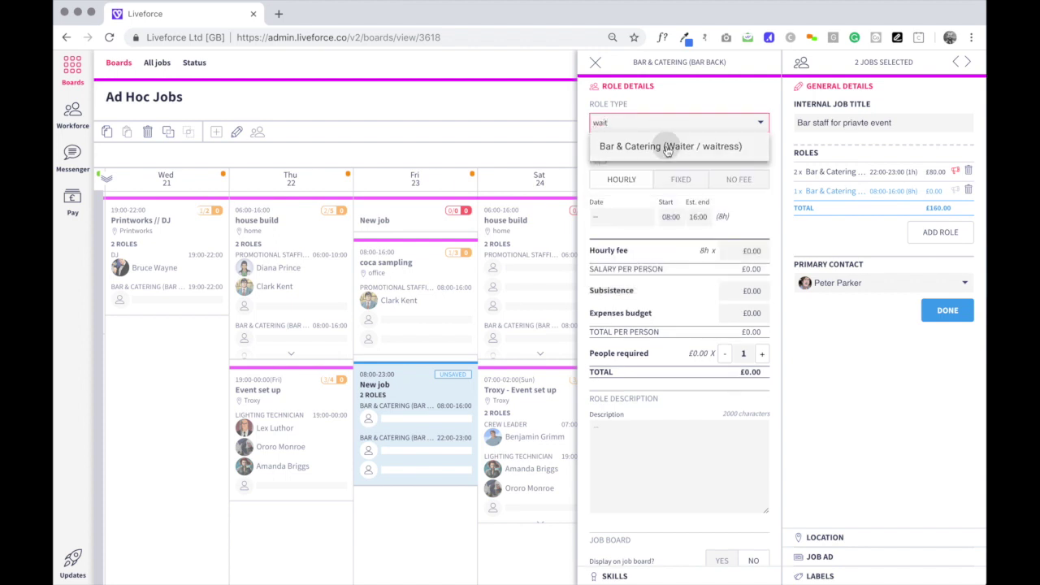
{"action": "left_click", "coordinate": [671, 146]}
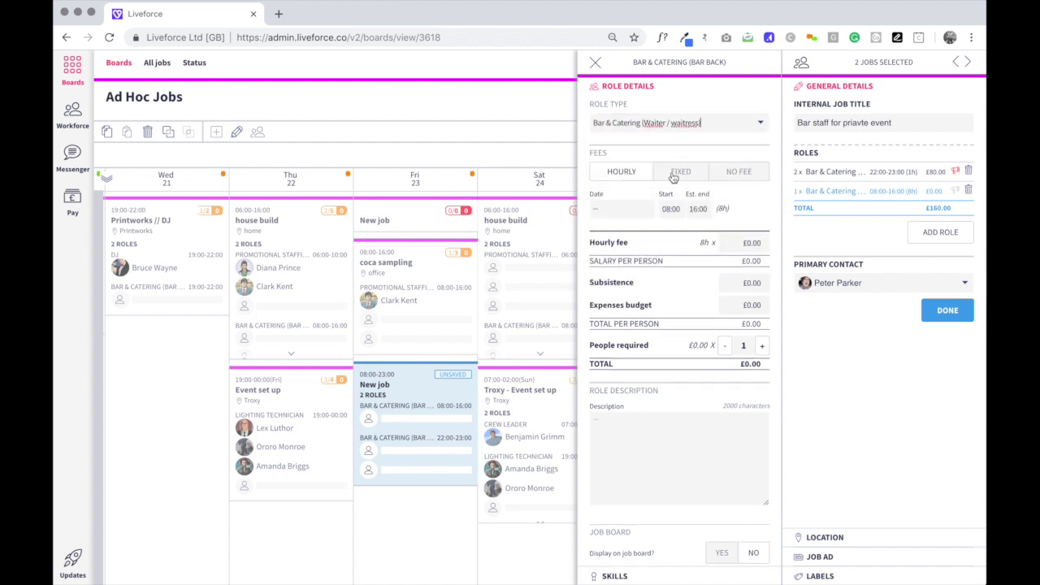
{"action": "left_click", "coordinate": [673, 171]}
{"action": "left_click", "coordinate": [621, 174]}
Set the waiter role's hours from 21:00 to 23:00.
{"action": "left_click", "coordinate": [666, 209]}
{"action": "type", "text": "21"}
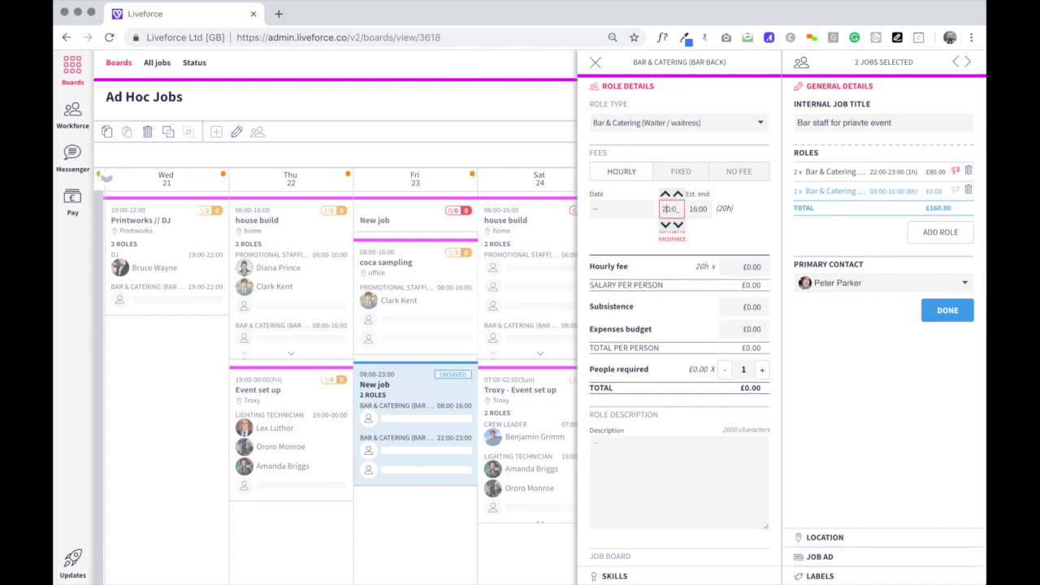
{"action": "double_click", "coordinate": [697, 213]}
{"action": "double_click", "coordinate": [694, 210]}
{"action": "type", "text": "23"}
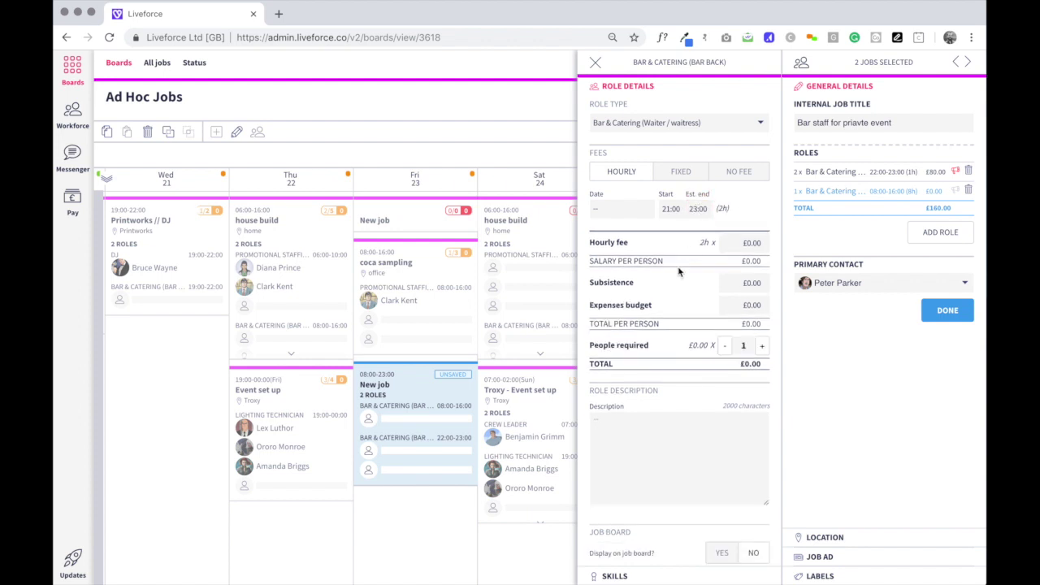
Give the waiter role a £12 hourly fee, £10 subsistence, £5 expenses and 3 people.
{"action": "left_click", "coordinate": [745, 242]}
{"action": "type", "text": "12"}
{"action": "left_click", "coordinate": [751, 283]}
{"action": "type", "text": "10"}
{"action": "left_click", "coordinate": [747, 306]}
{"action": "type", "text": "5"}
{"action": "left_click", "coordinate": [763, 346]}
{"action": "left_click", "coordinate": [762, 347]}
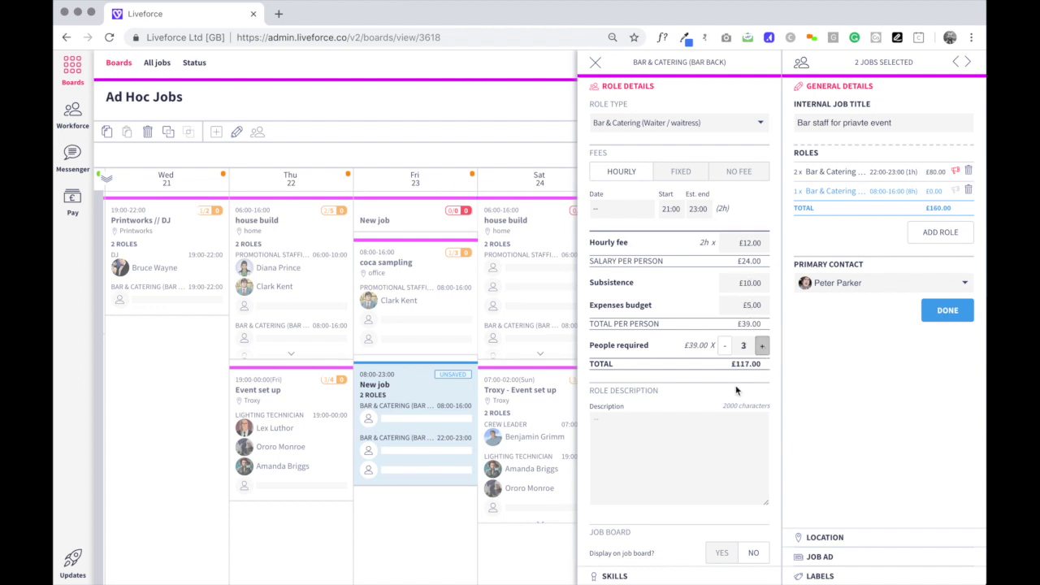
Describe the waiter role as 'serving canapes to guests', keep it off the job board, and save it.
{"action": "left_click", "coordinate": [676, 441]}
{"action": "type", "text": "serving canapes to guests"}
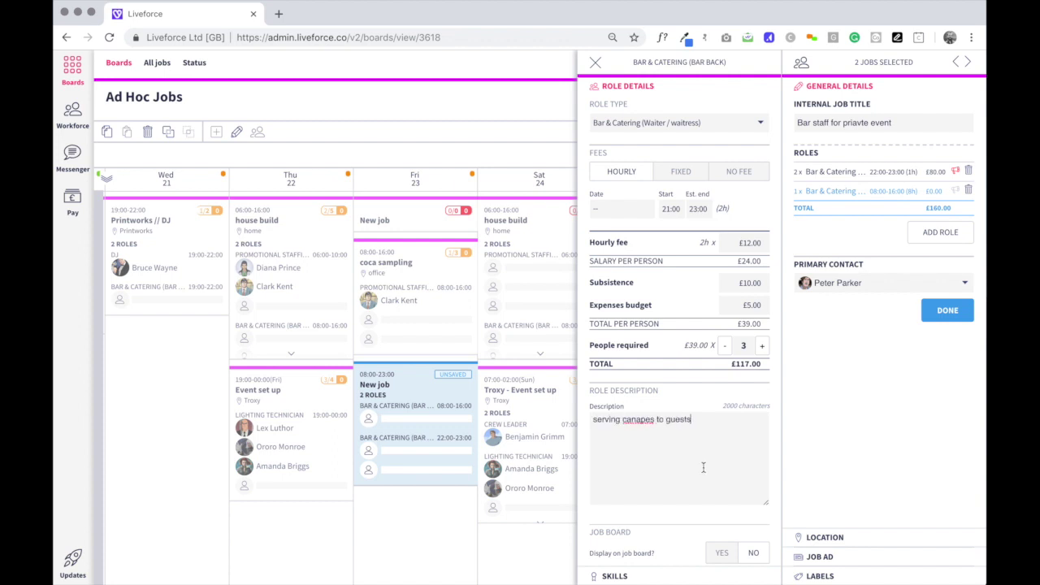
{"action": "scroll", "coordinate": [690, 465], "scroll_direction": "down", "scroll_amount": 2}
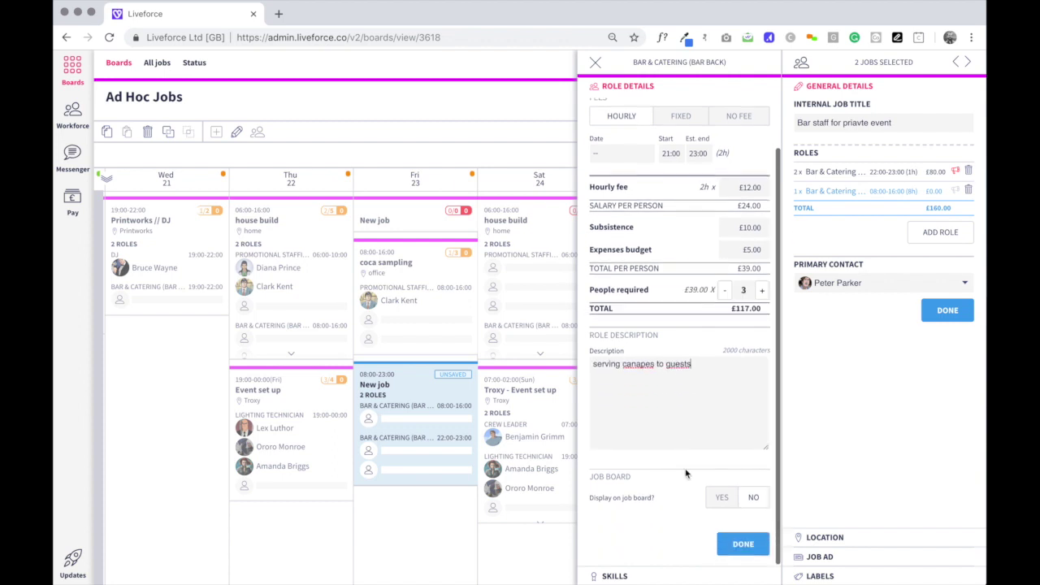
{"action": "left_click", "coordinate": [755, 498]}
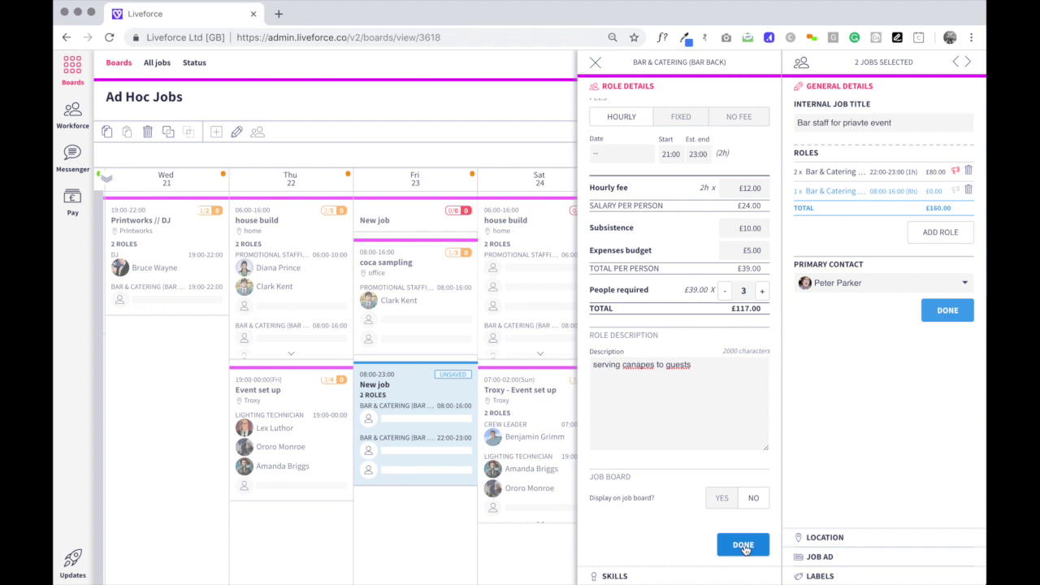
{"action": "left_click", "coordinate": [743, 546]}
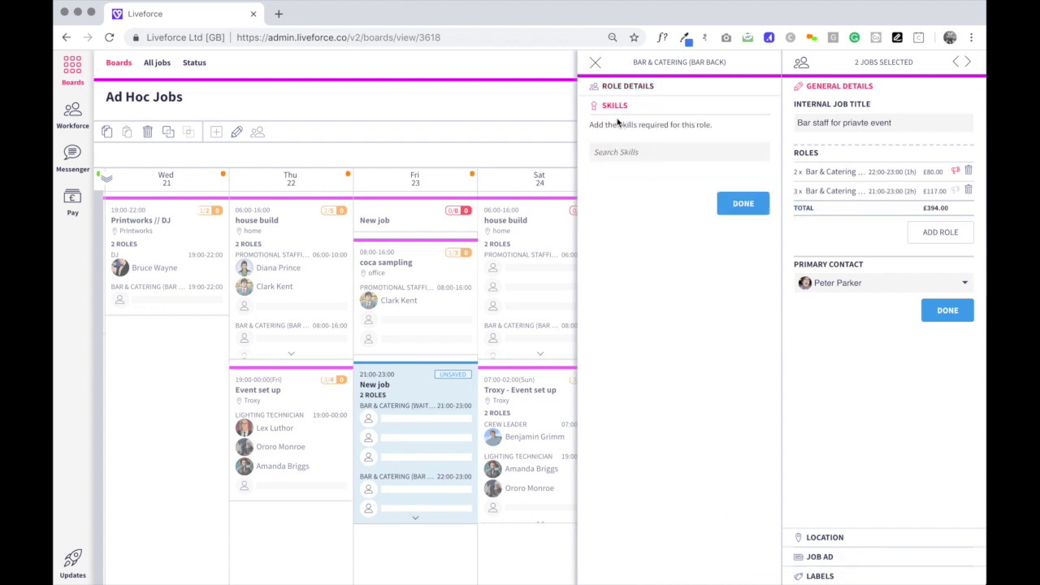
{"action": "left_click", "coordinate": [742, 205]}
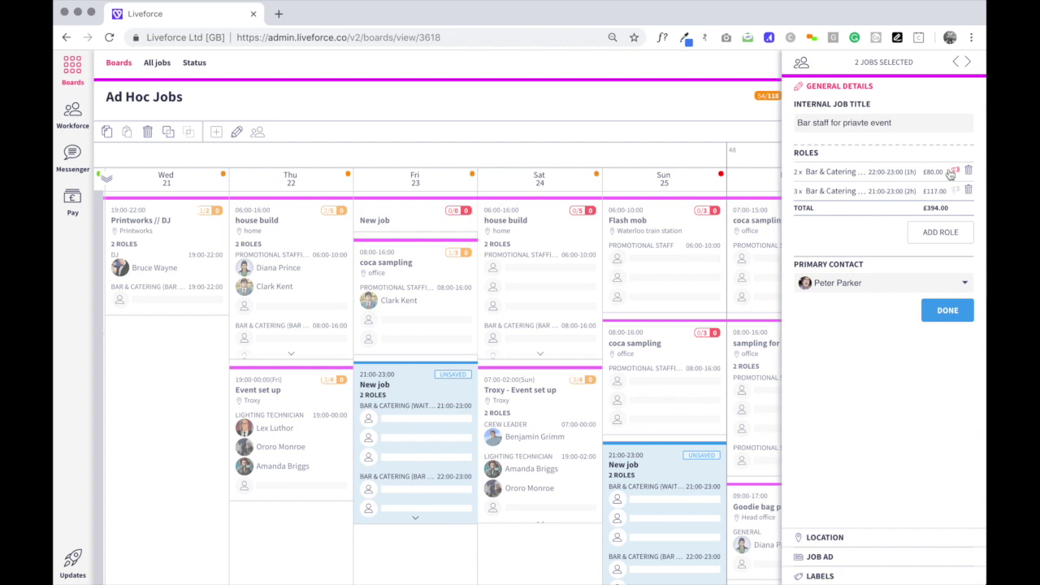
{"action": "scroll", "coordinate": [829, 382], "scroll_direction": "down", "scroll_amount": 2}
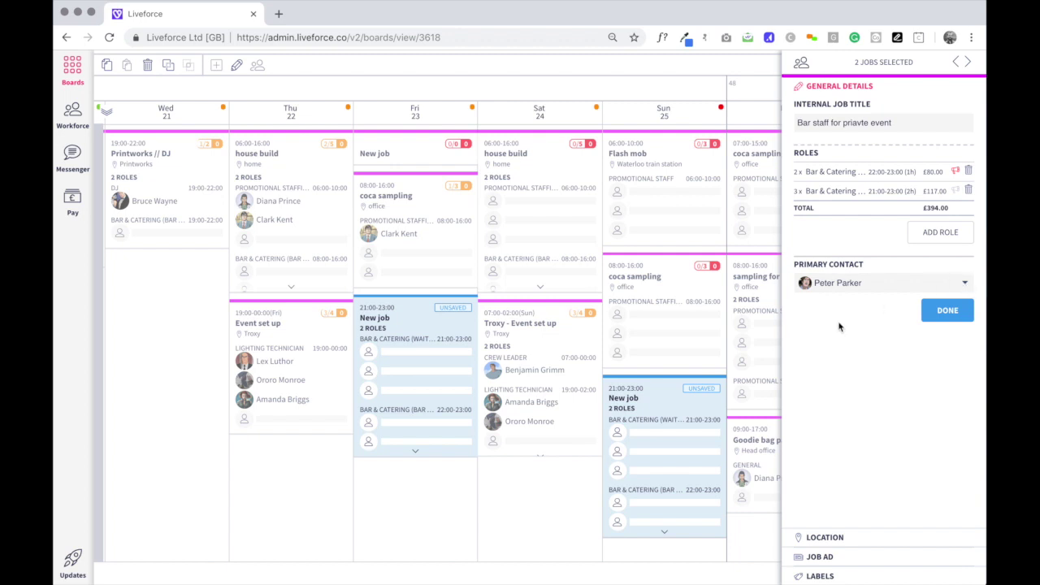
Name the location 'private guests adress' and pin the event's street address in Chester-le-Street.
{"action": "left_click", "coordinate": [965, 314]}
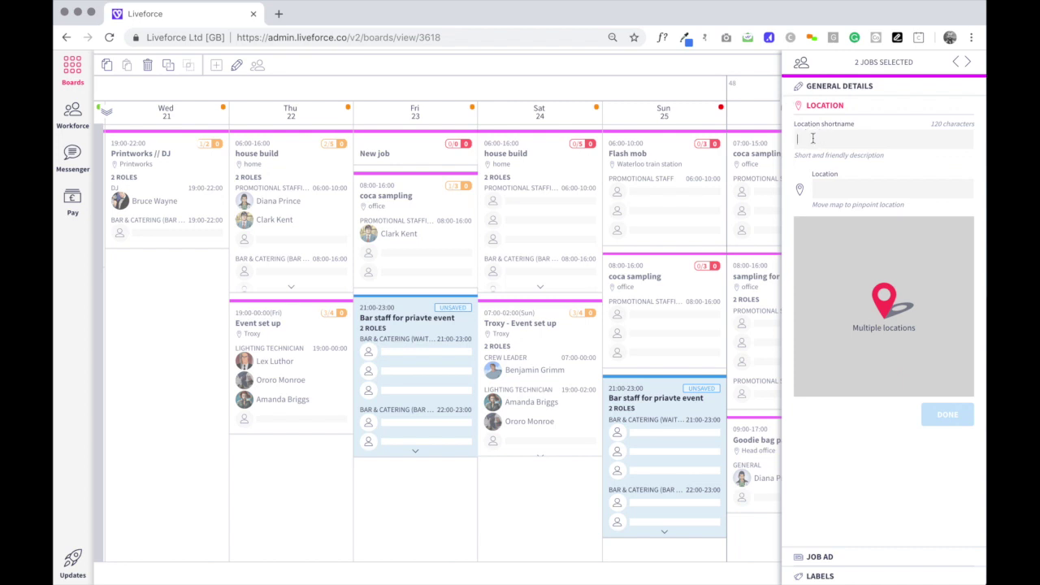
{"action": "type", "text": "private guests adress"}
{"action": "left_click", "coordinate": [834, 193]}
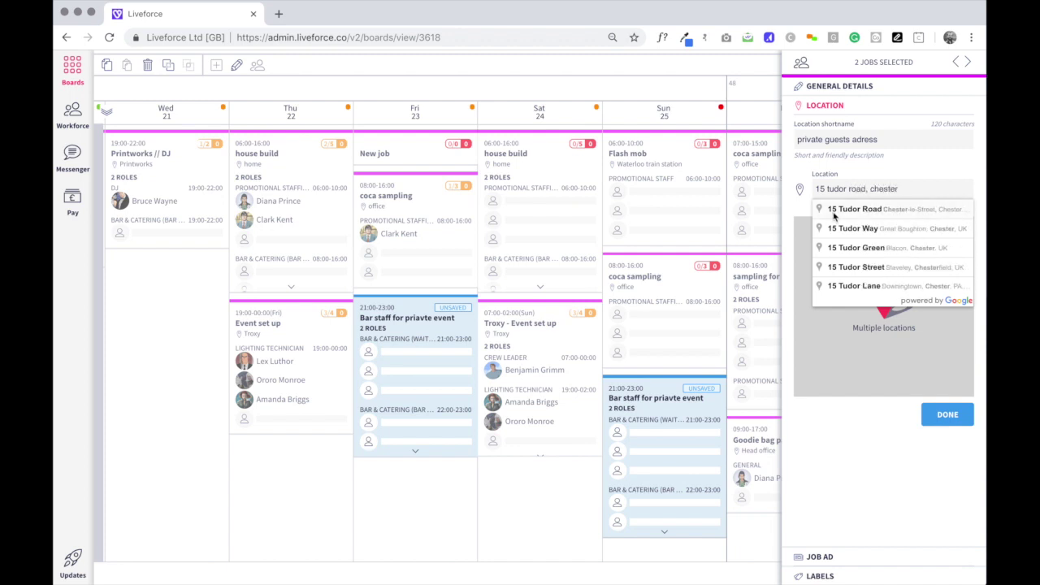
{"action": "left_click", "coordinate": [833, 213]}
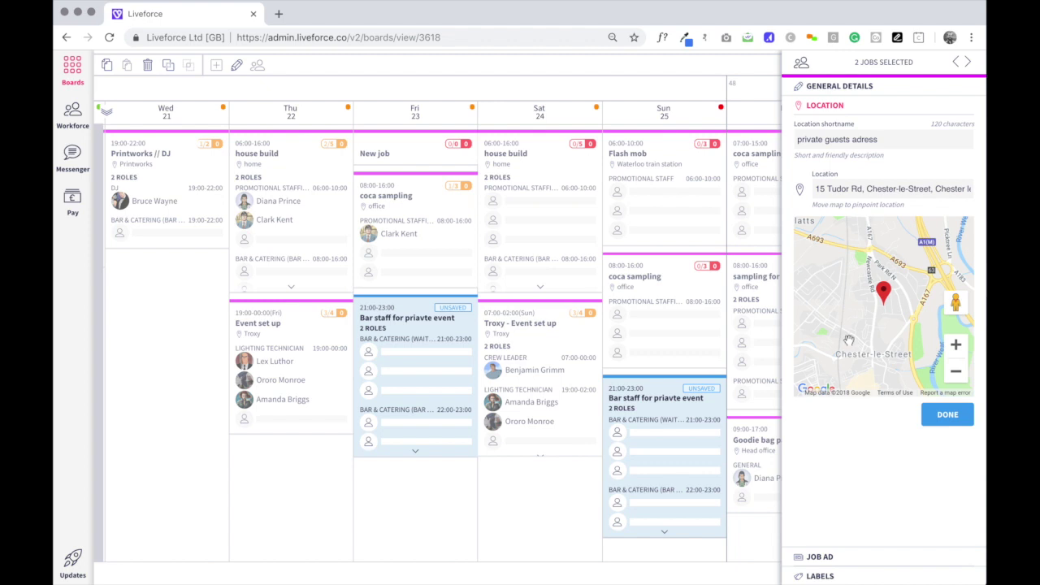
{"action": "left_click_drag", "start_coordinate": [883, 304], "coordinate": [884, 292]}
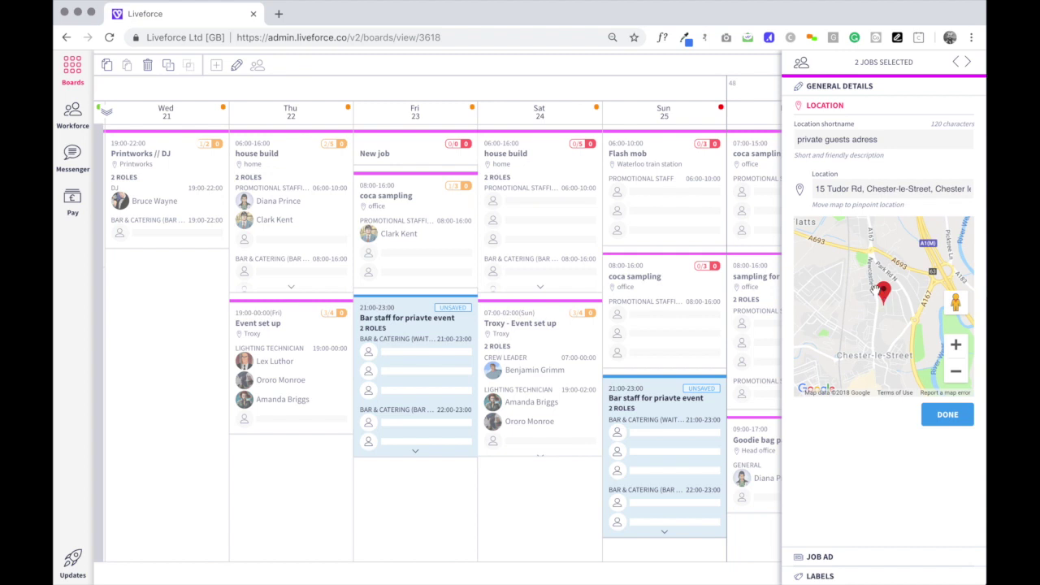
Write the job ad description 'exclusive party for private guests' and start choosing an ad image.
{"action": "left_click", "coordinate": [947, 416]}
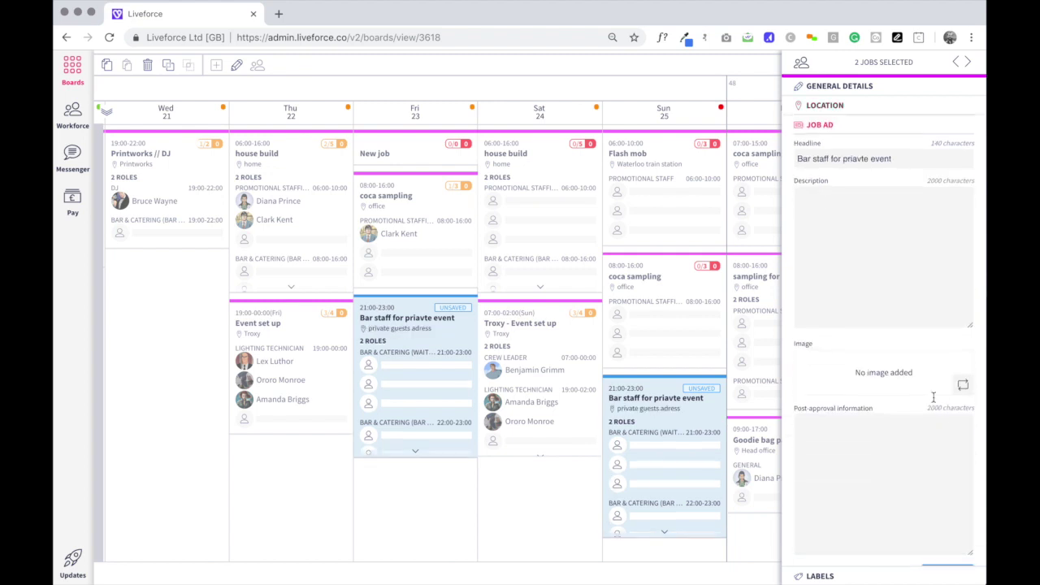
{"action": "left_click", "coordinate": [818, 217]}
{"action": "type", "text": "exclusive party for private guests ."}
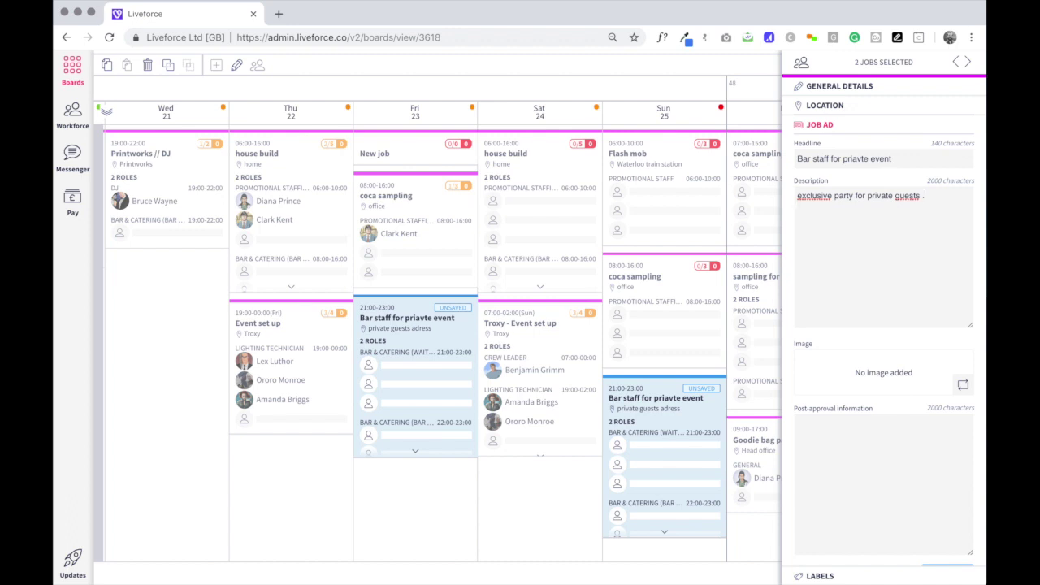
{"action": "left_click", "coordinate": [947, 381]}
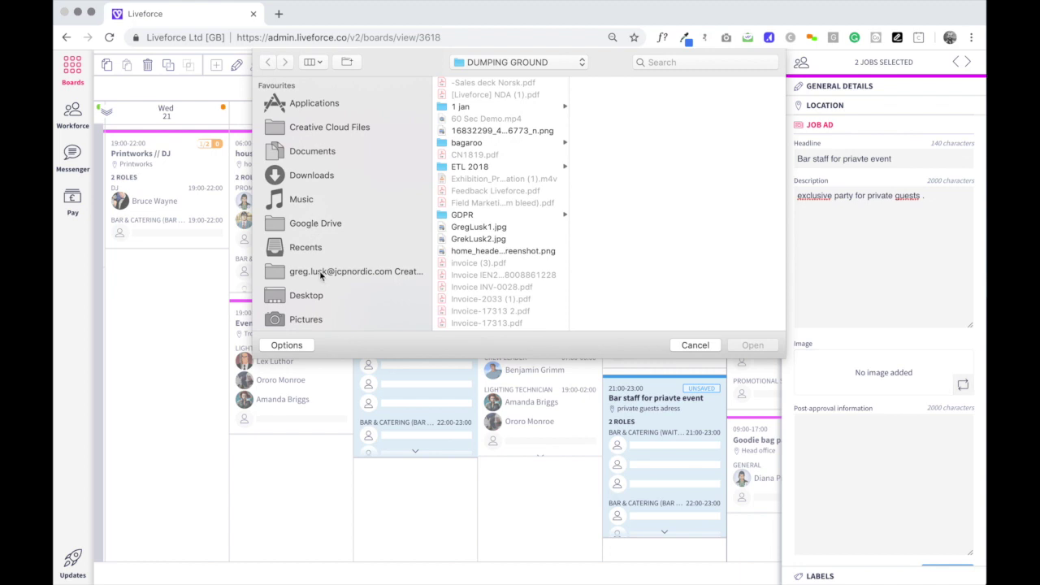
Attach 'Bar staff for private party.jpg' from Desktop > dummy data > job photos to the job ad.
{"action": "scroll", "coordinate": [320, 272], "scroll_direction": "down", "scroll_amount": 1}
{"action": "left_click", "coordinate": [306, 287]}
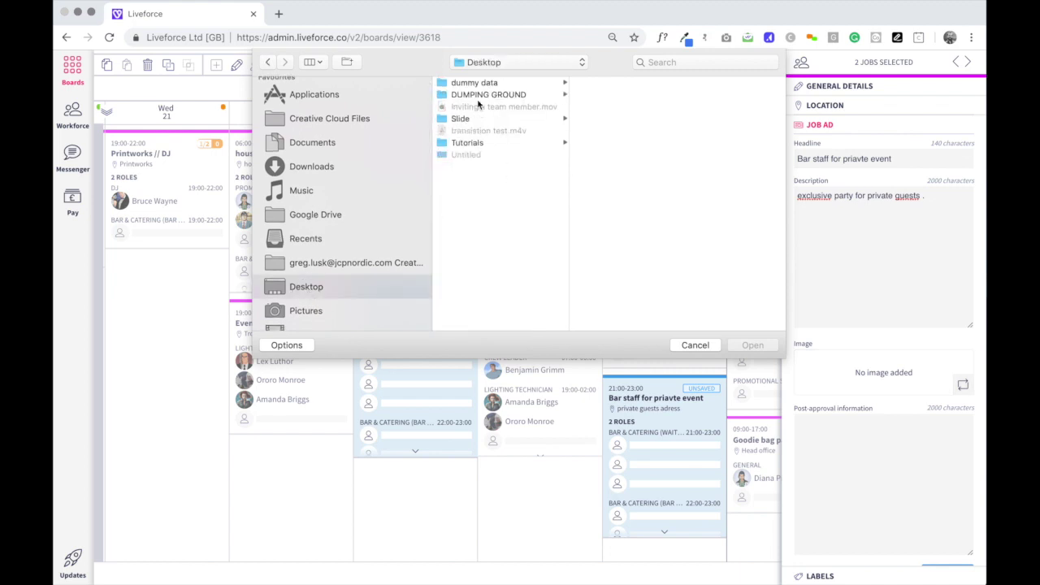
{"action": "left_click", "coordinate": [479, 83]}
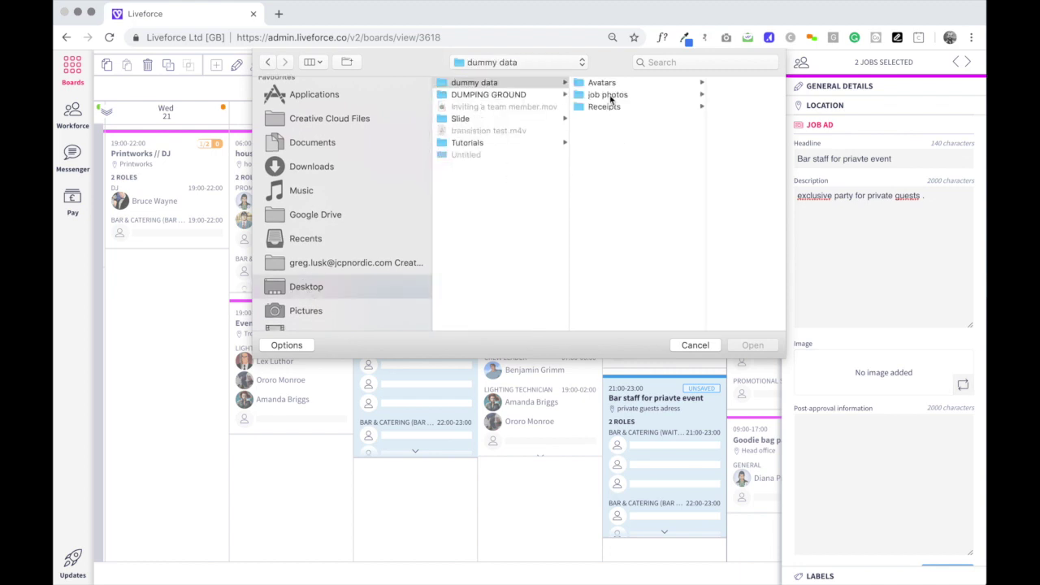
{"action": "left_click", "coordinate": [608, 95]}
{"action": "left_click", "coordinate": [697, 95]}
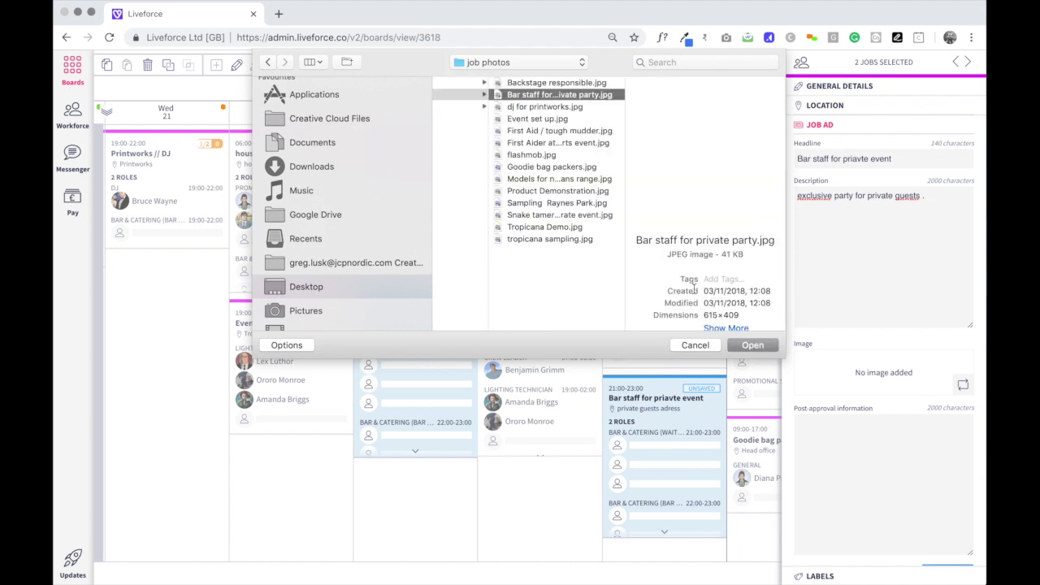
{"action": "left_click", "coordinate": [744, 347]}
Add post-approval information 'you will need to remember your black trousers' and save the job ad.
{"action": "left_click", "coordinate": [837, 503]}
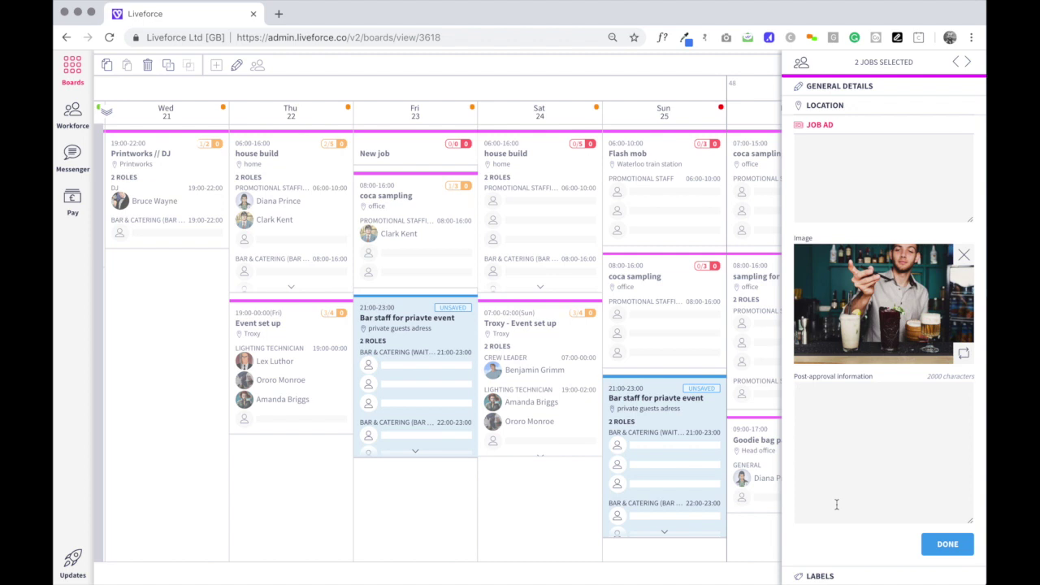
{"action": "type", "text": "you will need to remember your b"}
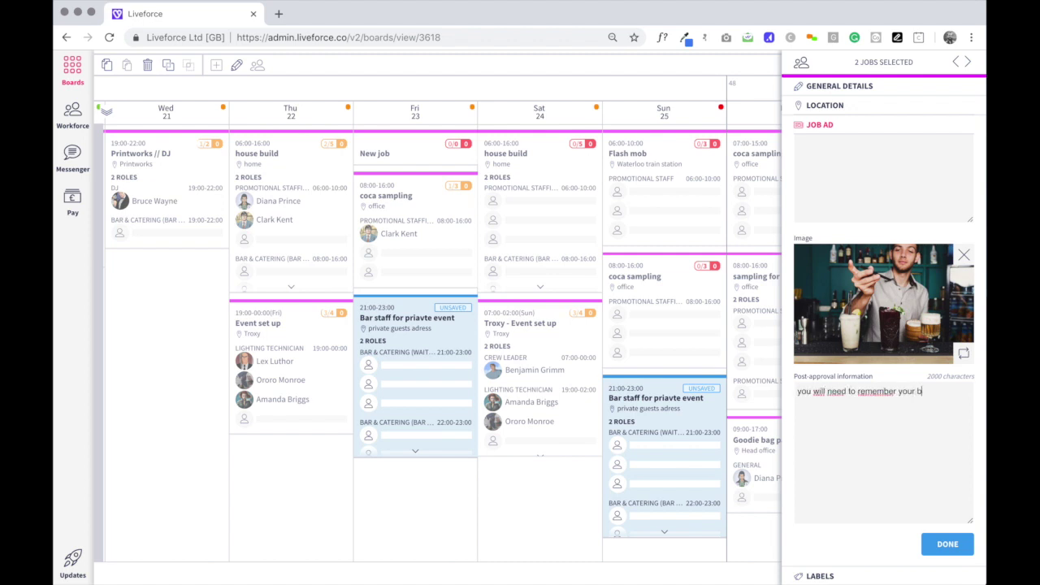
{"action": "type", "text": "lack trousers"}
{"action": "left_click", "coordinate": [948, 543]}
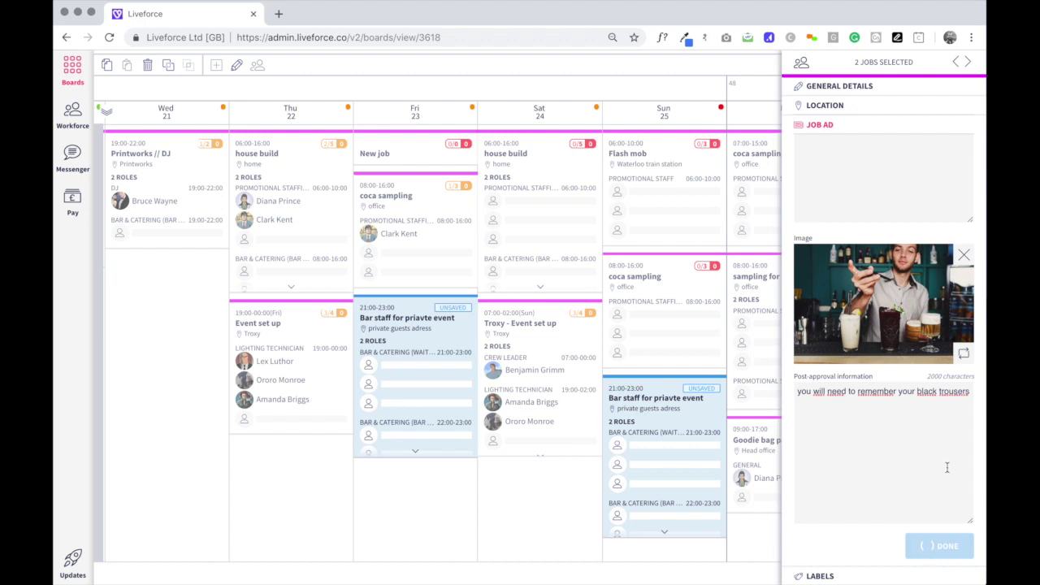
Label both jobs with the client's name and project ID 765765.
{"action": "left_click", "coordinate": [807, 181]}
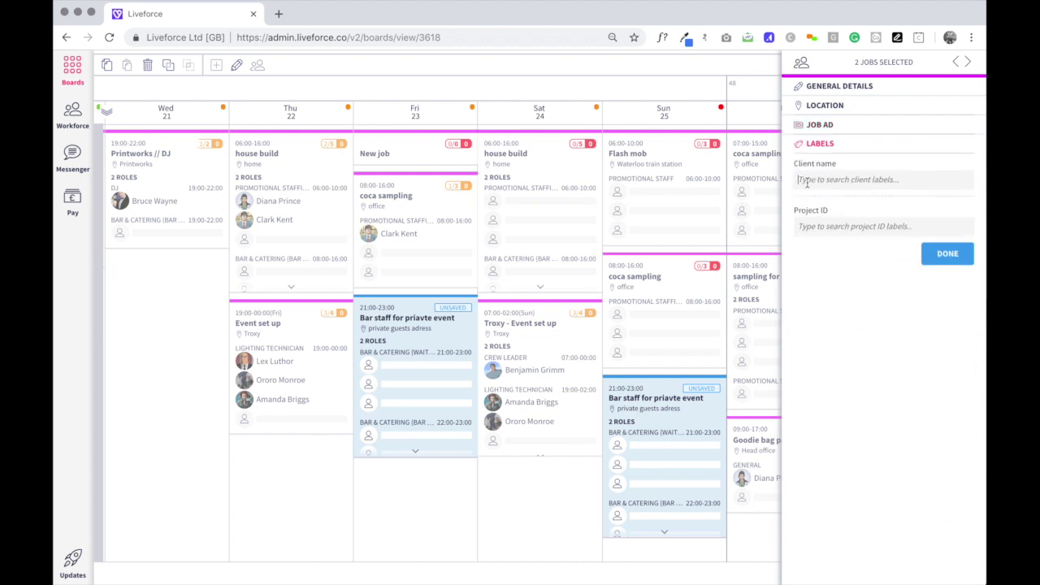
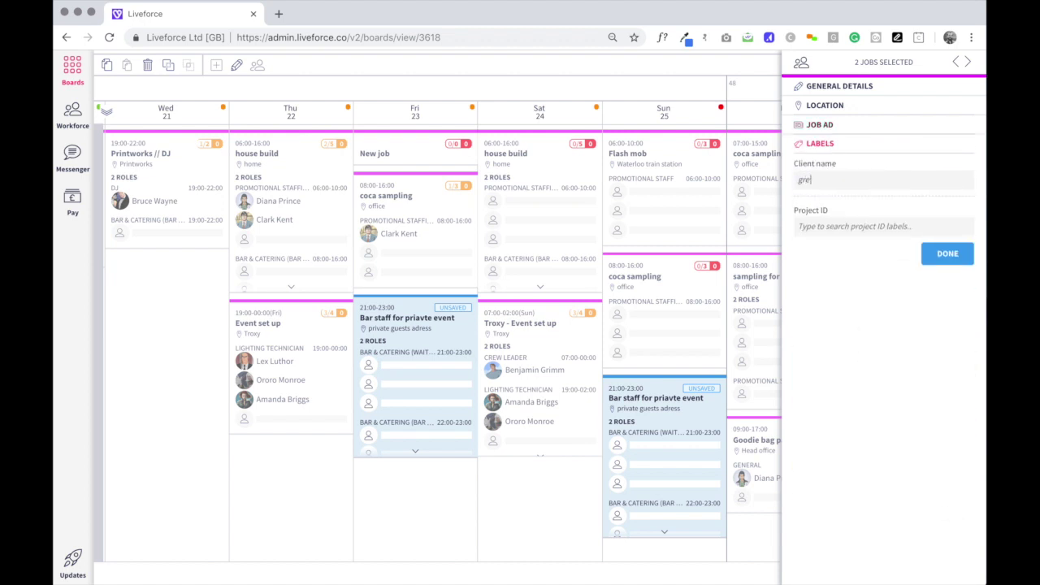
{"action": "left_click", "coordinate": [809, 180]}
{"action": "type", "text": "g"}
{"action": "left_click", "coordinate": [828, 232]}
{"action": "left_click", "coordinate": [828, 231]}
{"action": "type", "text": "765765"}
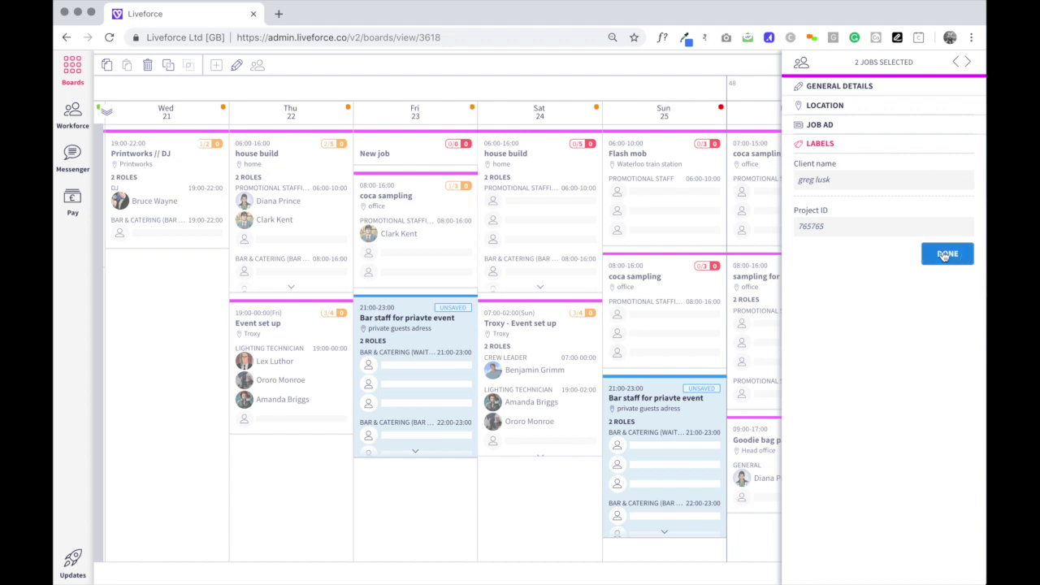
{"action": "left_click", "coordinate": [945, 255]}
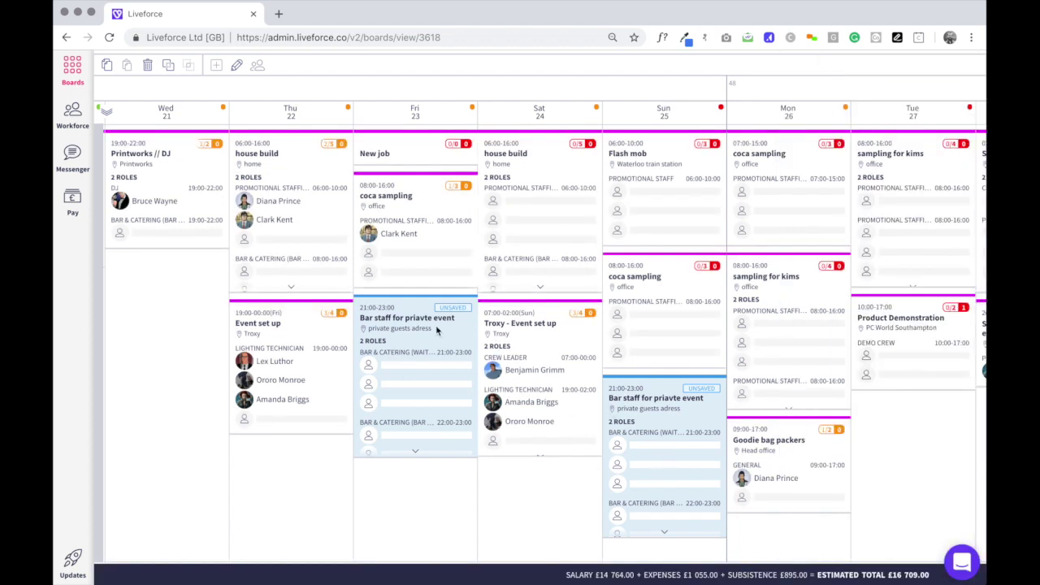
Save and publish the Ad Hoc Jobs board so both Bar staff jobs are no longer unsaved.
{"action": "scroll", "coordinate": [436, 329], "scroll_direction": "up", "scroll_amount": 2}
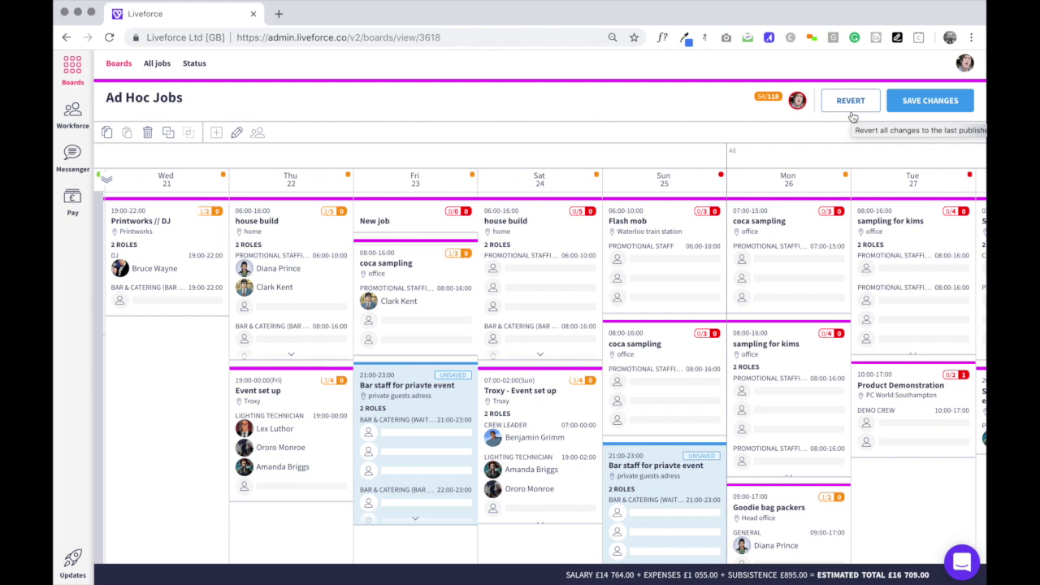
{"action": "left_click", "coordinate": [927, 101]}
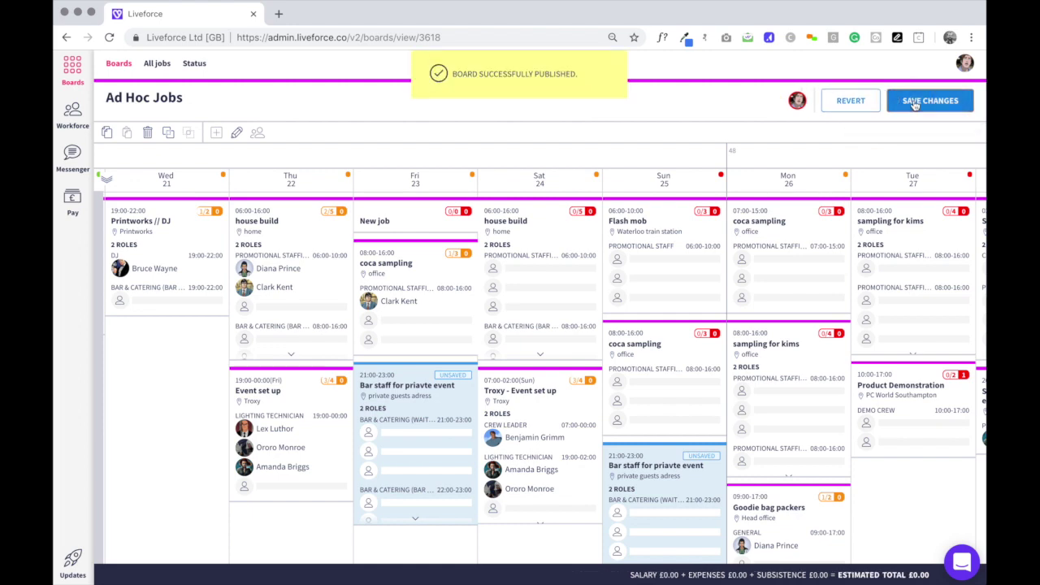
{"action": "scroll", "coordinate": [655, 356], "scroll_direction": "down", "scroll_amount": 2}
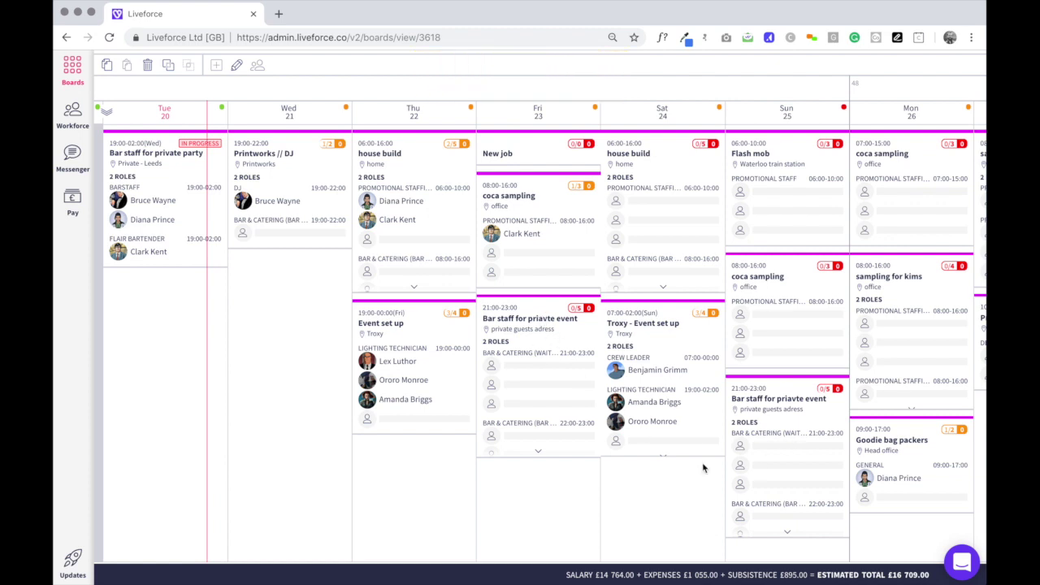
Copy the Friday Bar staff job into Saturday 24, 20:00–22:00, and save the board.
{"action": "left_click", "coordinate": [535, 315]}
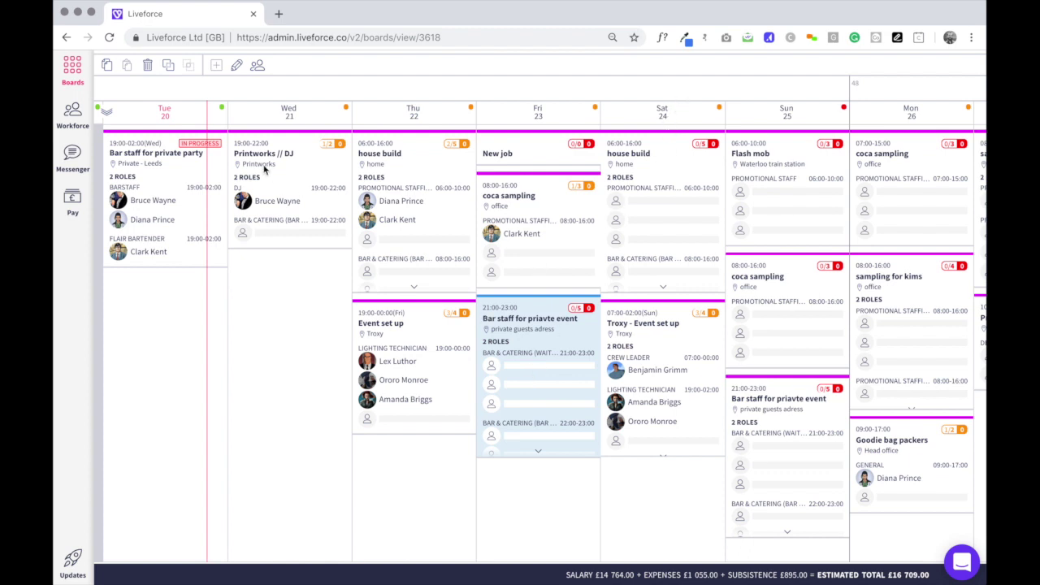
{"action": "scroll", "coordinate": [122, 109], "scroll_direction": "up", "scroll_amount": 2}
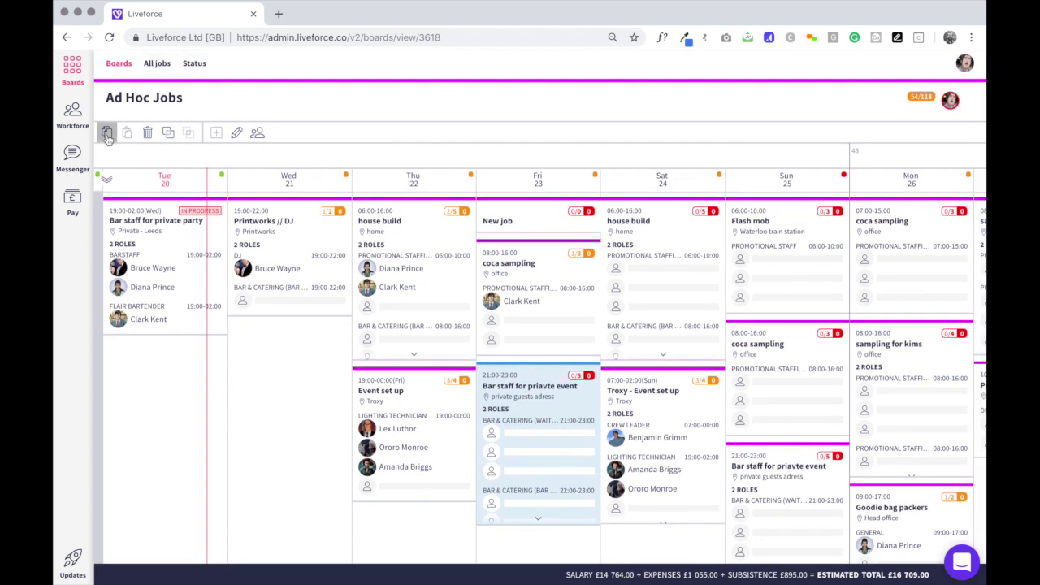
{"action": "scroll", "coordinate": [659, 536], "scroll_direction": "down", "scroll_amount": 2}
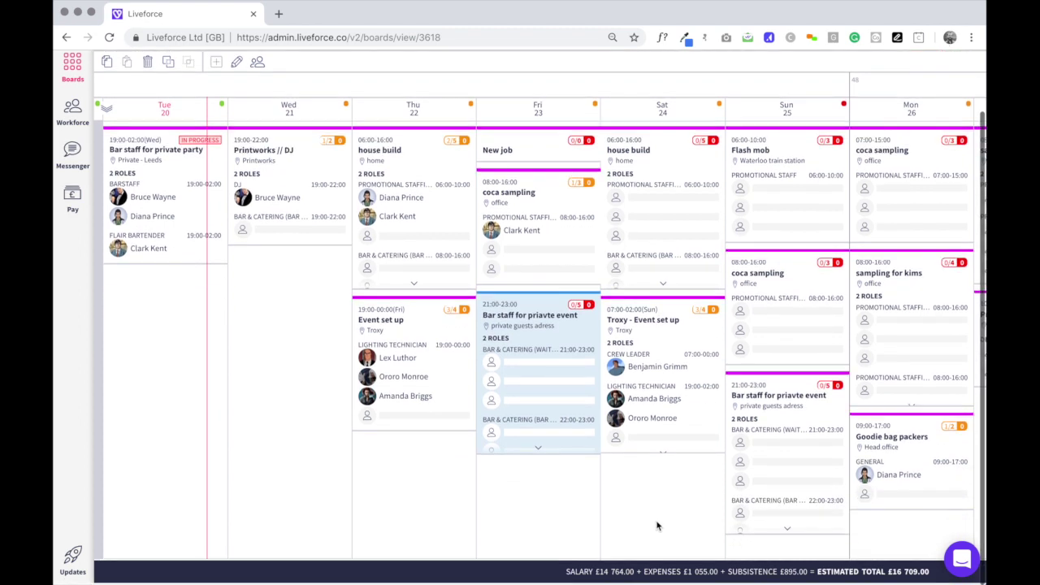
{"action": "left_click", "coordinate": [127, 65]}
{"action": "scroll", "coordinate": [666, 483], "scroll_direction": "down", "scroll_amount": 3}
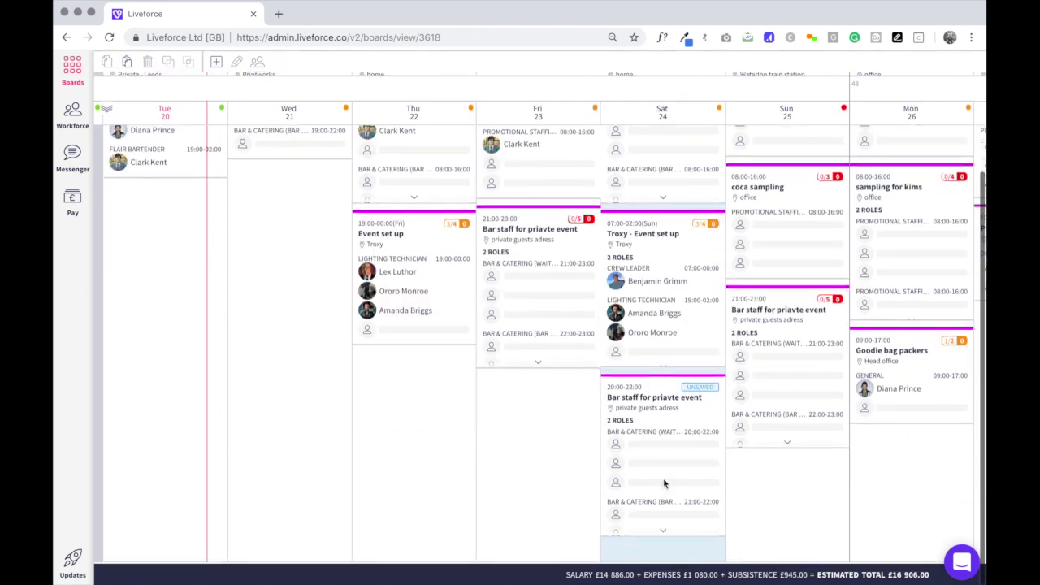
{"action": "scroll", "coordinate": [887, 233], "scroll_direction": "up", "scroll_amount": 5}
{"action": "left_click", "coordinate": [941, 103]}
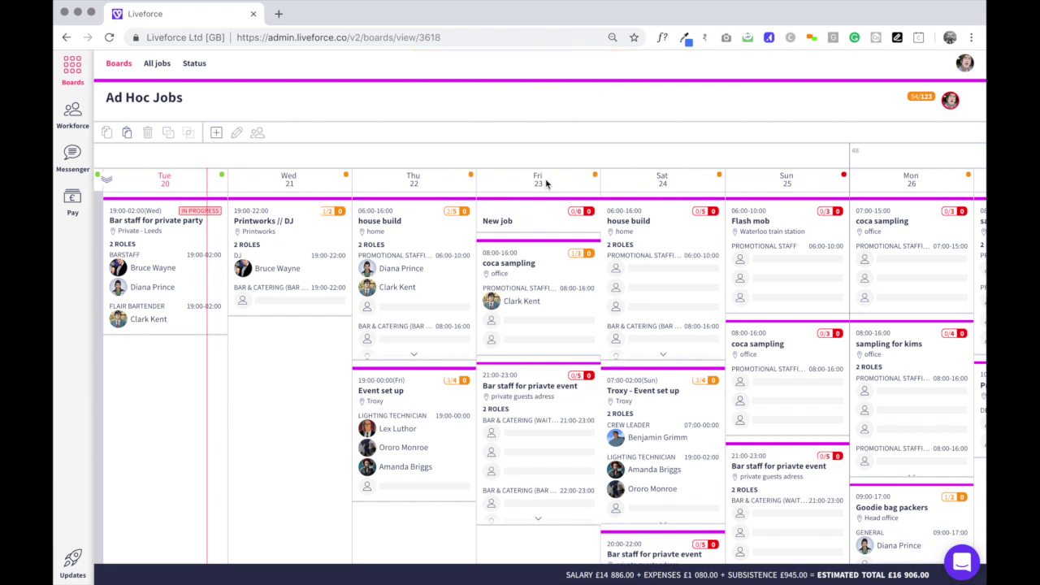
Multi-select the Fri 23, Sat 24 and Sun 25 Bar staff for priavte event cards.
{"action": "scroll", "coordinate": [547, 184], "scroll_direction": "down", "scroll_amount": 2}
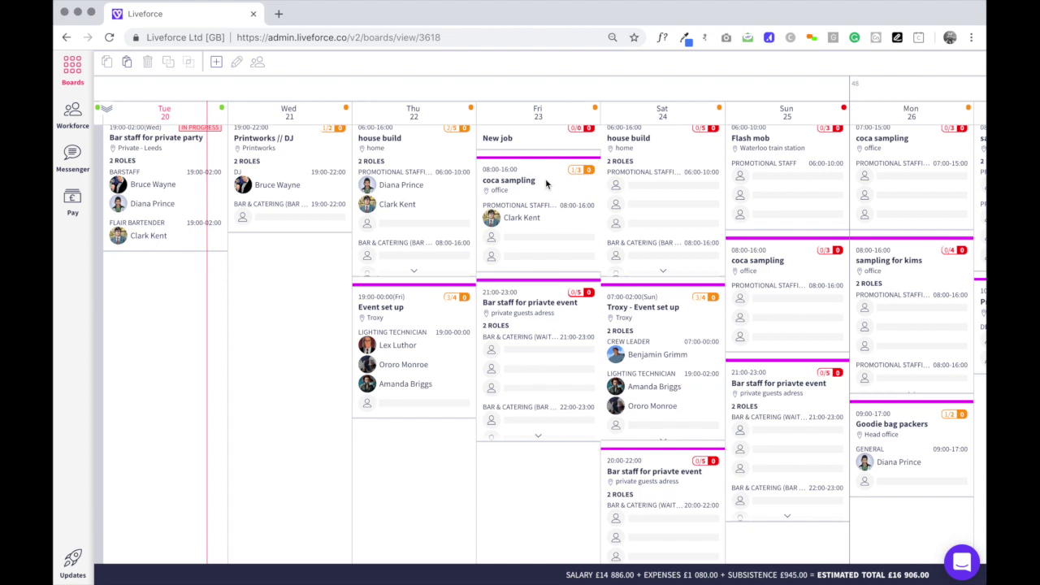
{"action": "scroll", "coordinate": [479, 320], "scroll_direction": "up", "scroll_amount": 2}
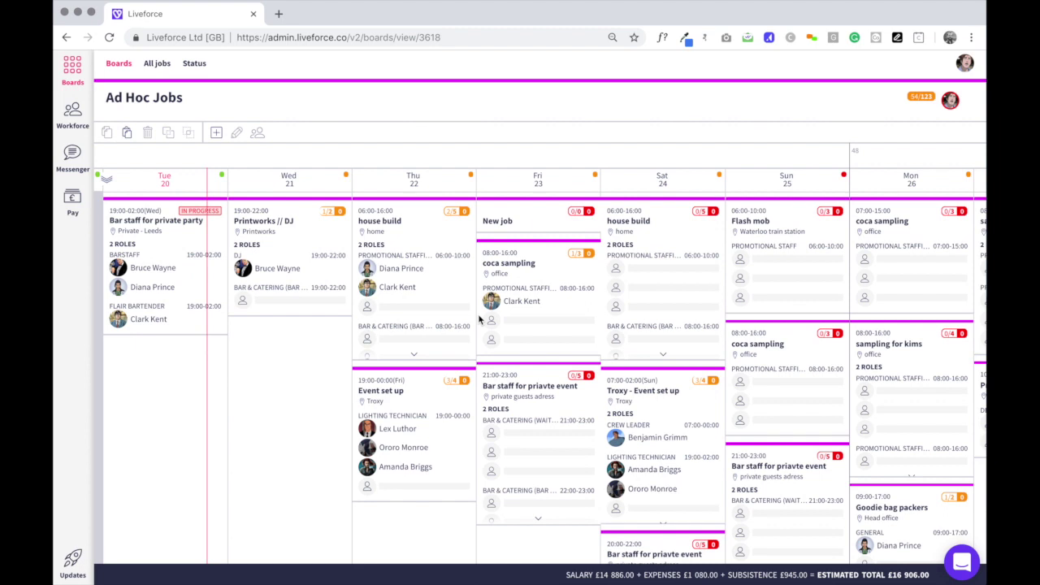
{"action": "scroll", "coordinate": [480, 319], "scroll_direction": "down", "scroll_amount": 3}
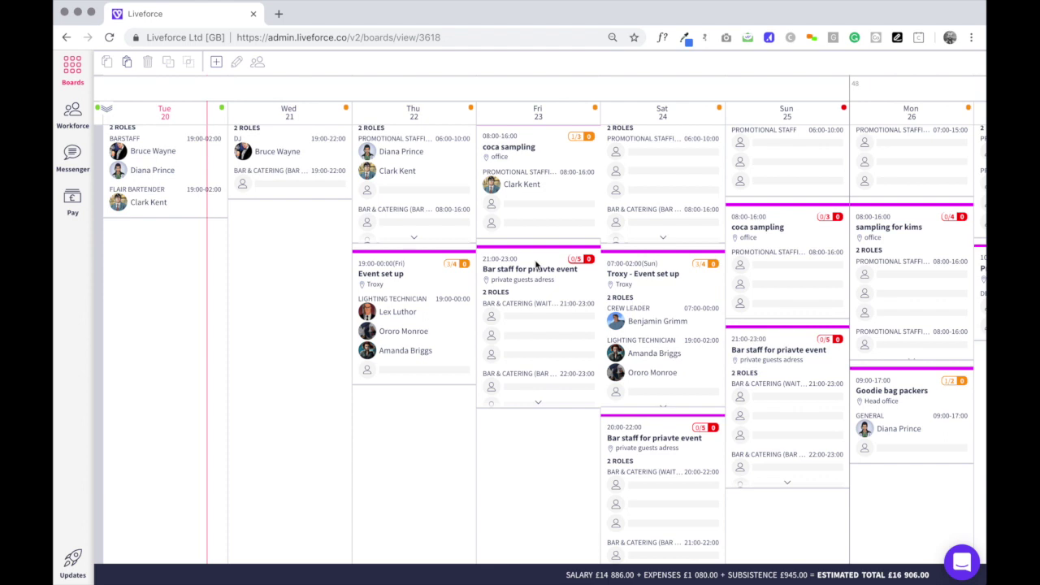
{"action": "left_click", "coordinate": [537, 264]}
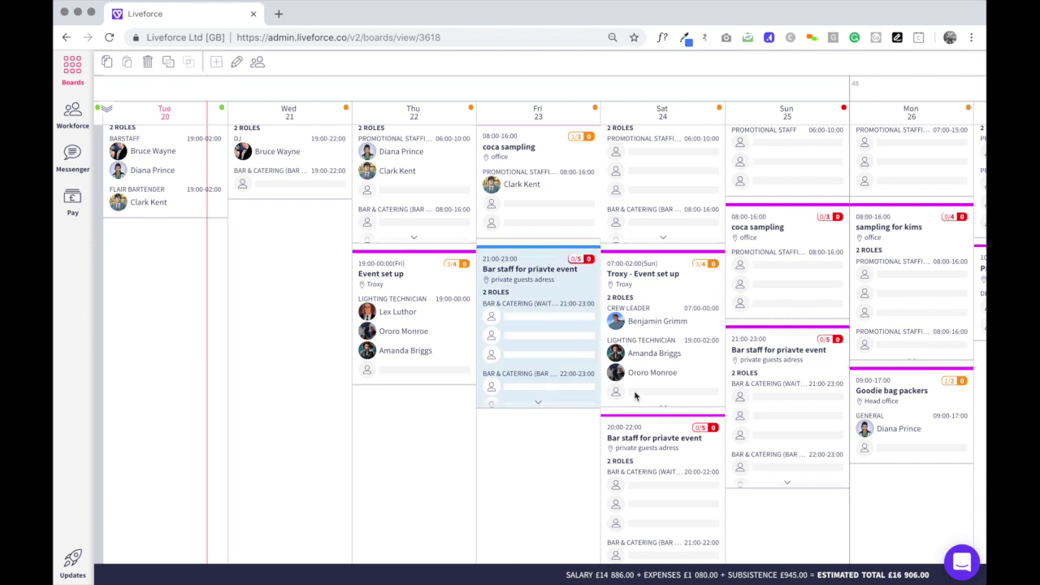
{"action": "left_click", "coordinate": [682, 428], "text": "shift"}
{"action": "left_click", "coordinate": [791, 343], "text": "shift"}
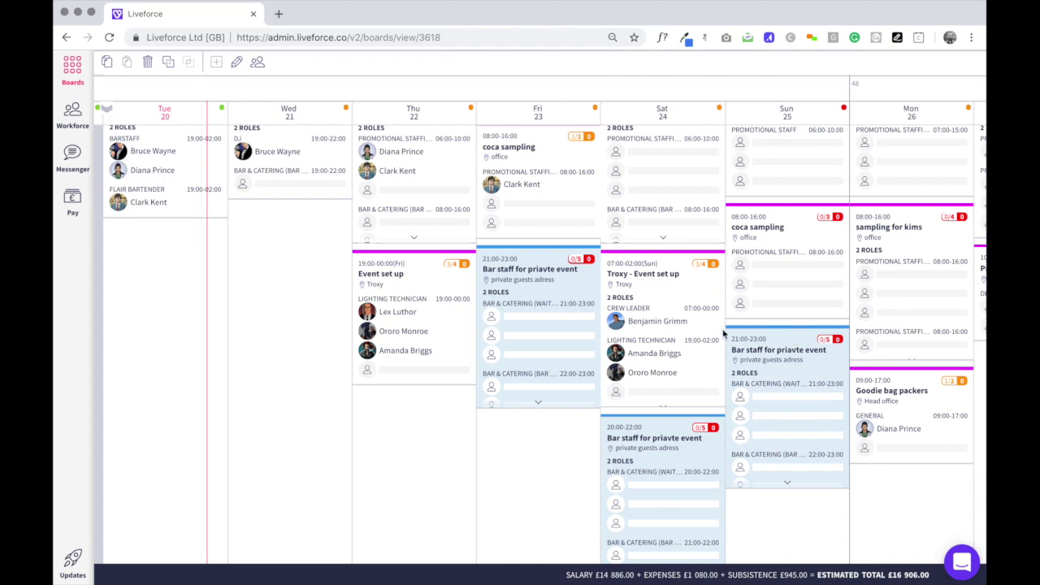
{"action": "scroll", "coordinate": [758, 358], "scroll_direction": "up", "scroll_amount": 5}
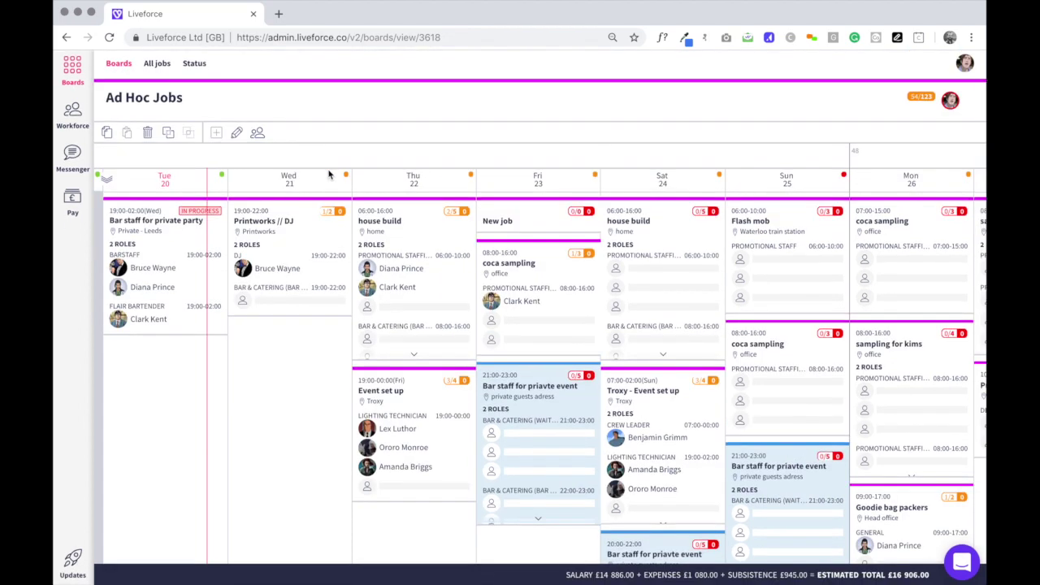
Group the three selected jobs, replacing 'New group' with the private party's name.
{"action": "left_click", "coordinate": [169, 135]}
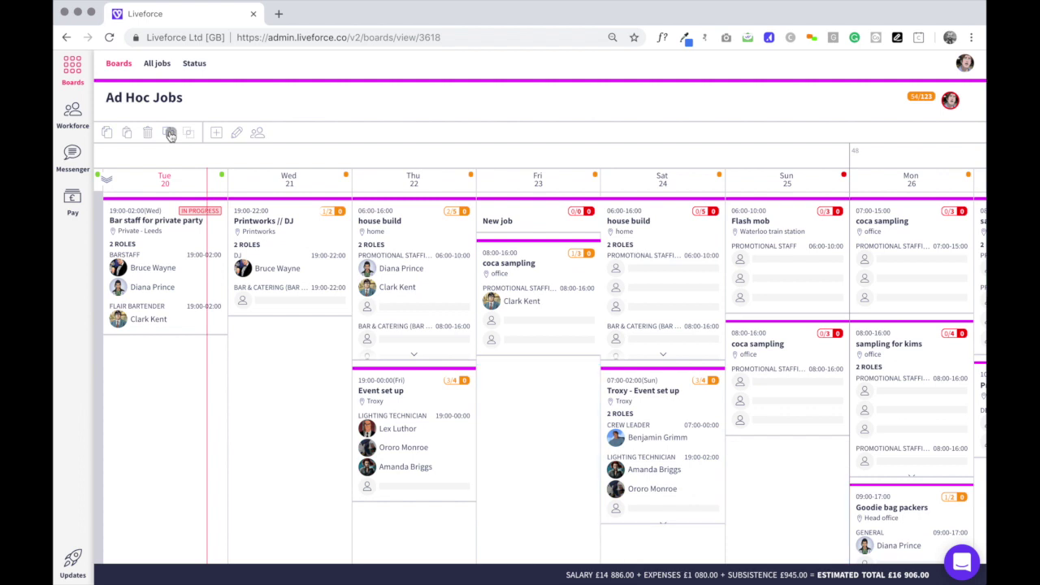
{"action": "triple_click", "coordinate": [821, 122]}
{"action": "type", "text": "gregs priv"}
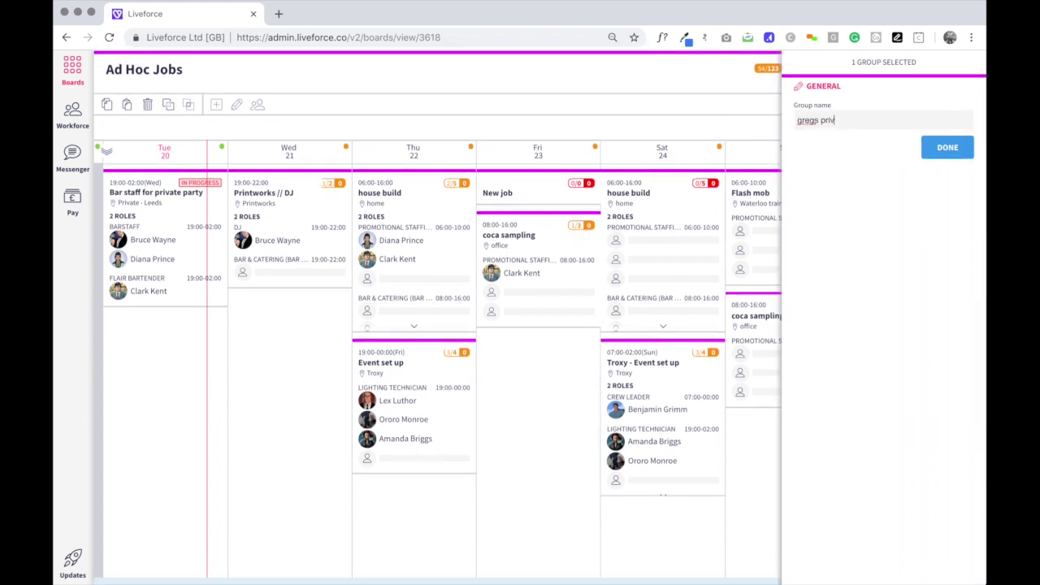
{"action": "type", "text": "ate part"}
{"action": "left_click", "coordinate": [948, 147]}
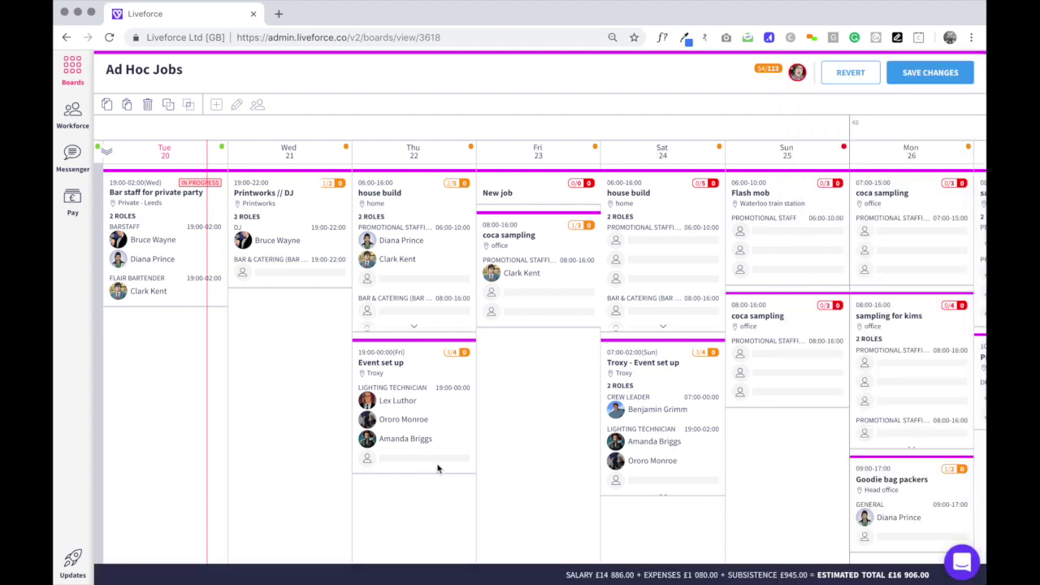
Select the new group row showing 0/15 staff and £591.00.
{"action": "scroll", "coordinate": [437, 469], "scroll_direction": "down", "scroll_amount": 1}
{"action": "scroll", "coordinate": [437, 468], "scroll_direction": "down", "scroll_amount": 5}
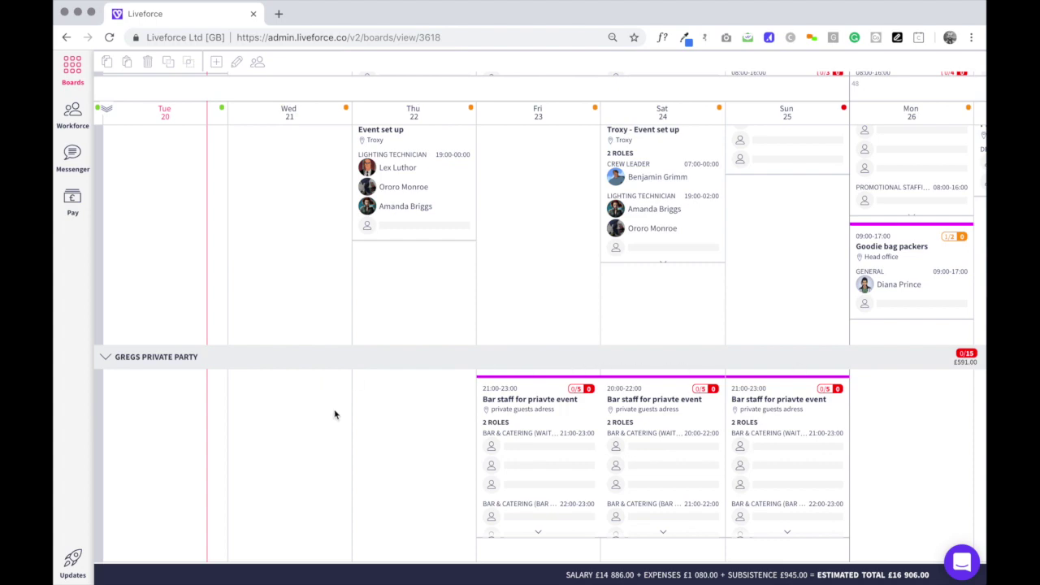
{"action": "scroll", "coordinate": [335, 419], "scroll_direction": "up", "scroll_amount": 3}
{"action": "scroll", "coordinate": [333, 421], "scroll_direction": "down", "scroll_amount": 3}
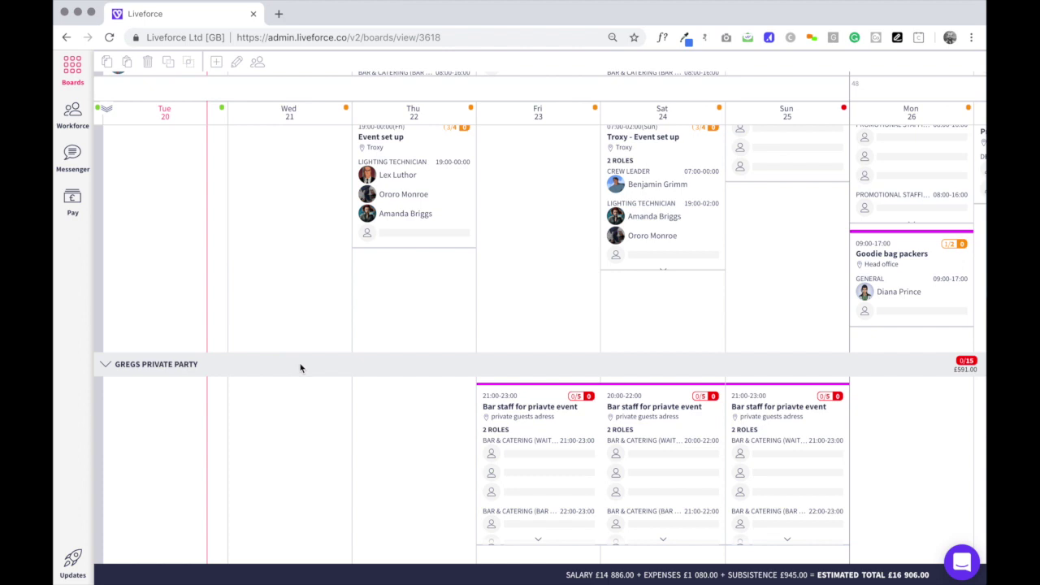
{"action": "left_click", "coordinate": [343, 370]}
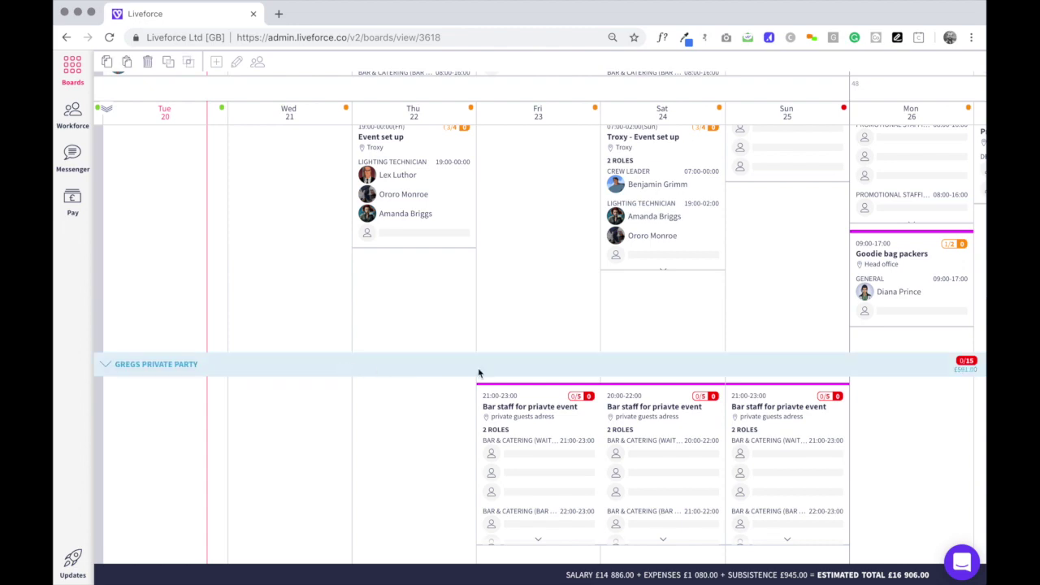
Paste the copied jobs onto the board and save changes, with the estimate at £16,906.
{"action": "scroll", "coordinate": [534, 374], "scroll_direction": "up", "scroll_amount": 5}
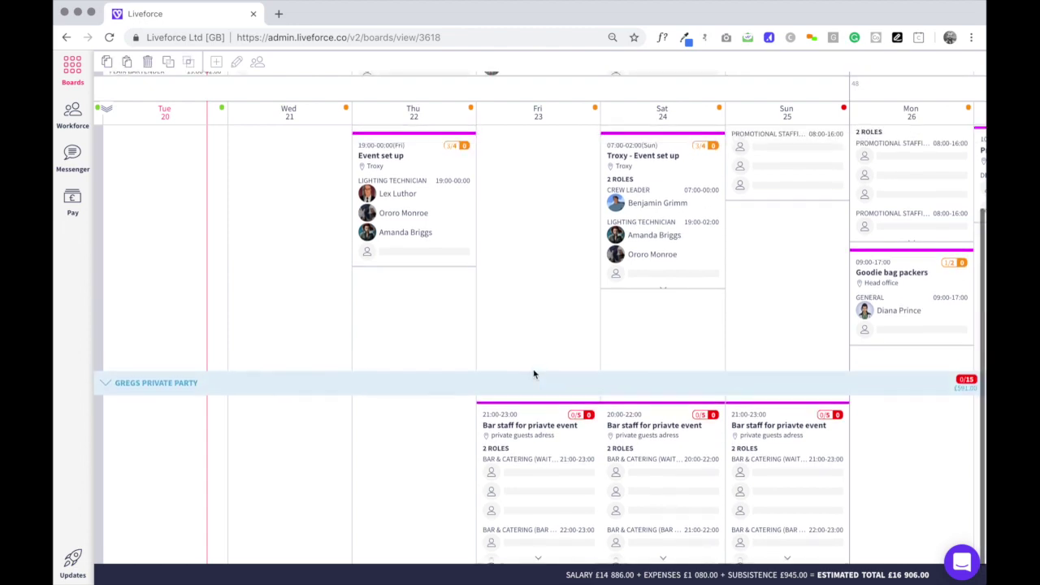
{"action": "left_click", "coordinate": [189, 132]}
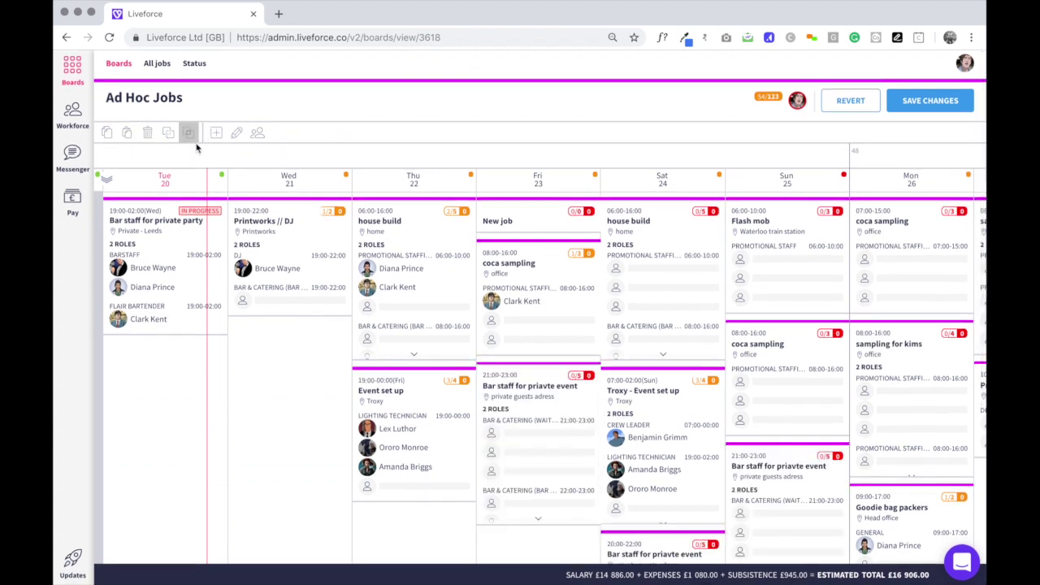
{"action": "left_click", "coordinate": [915, 108]}
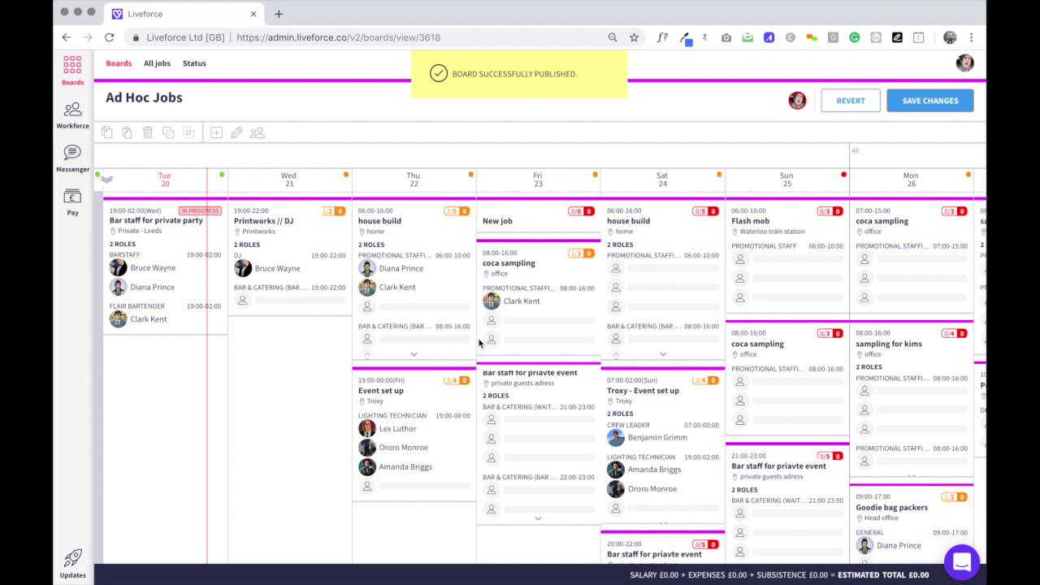
{"action": "scroll", "coordinate": [465, 384], "scroll_direction": "down", "scroll_amount": 2}
{"action": "scroll", "coordinate": [464, 385], "scroll_direction": "down", "scroll_amount": 2}
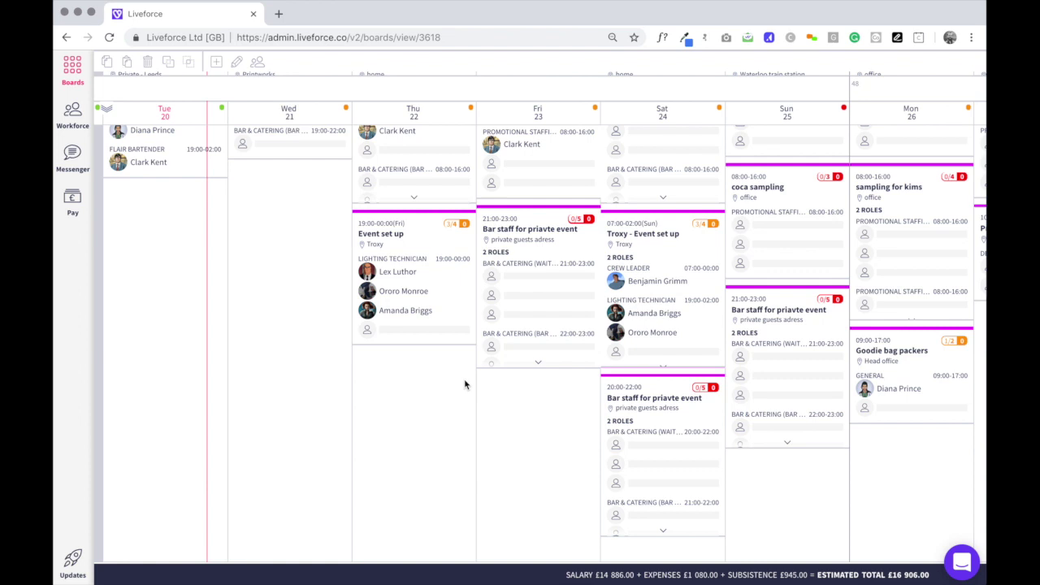
{"action": "scroll", "coordinate": [464, 379], "scroll_direction": "up", "scroll_amount": 4}
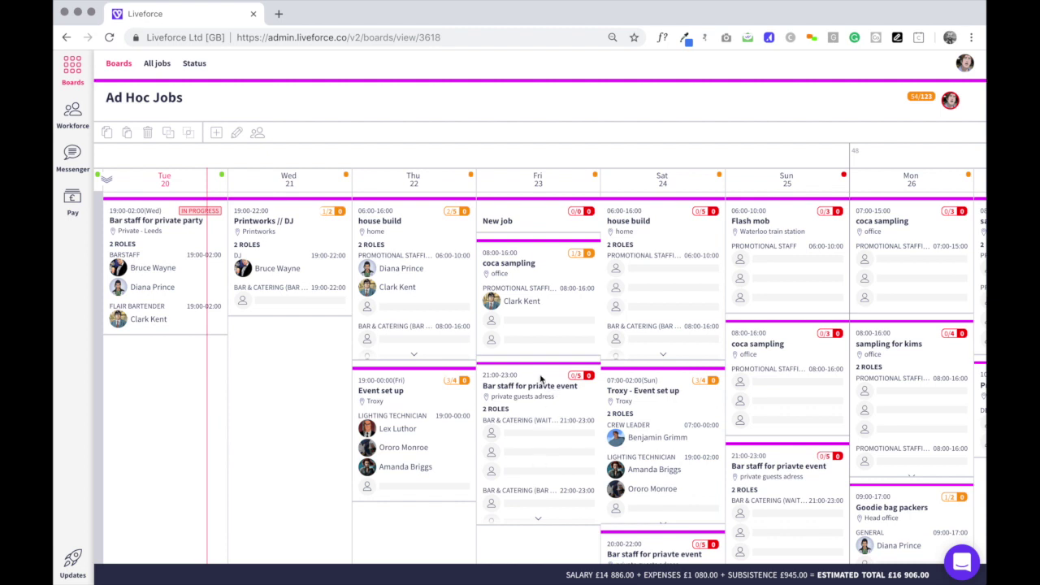
{"action": "scroll", "coordinate": [538, 380], "scroll_direction": "down", "scroll_amount": 1}
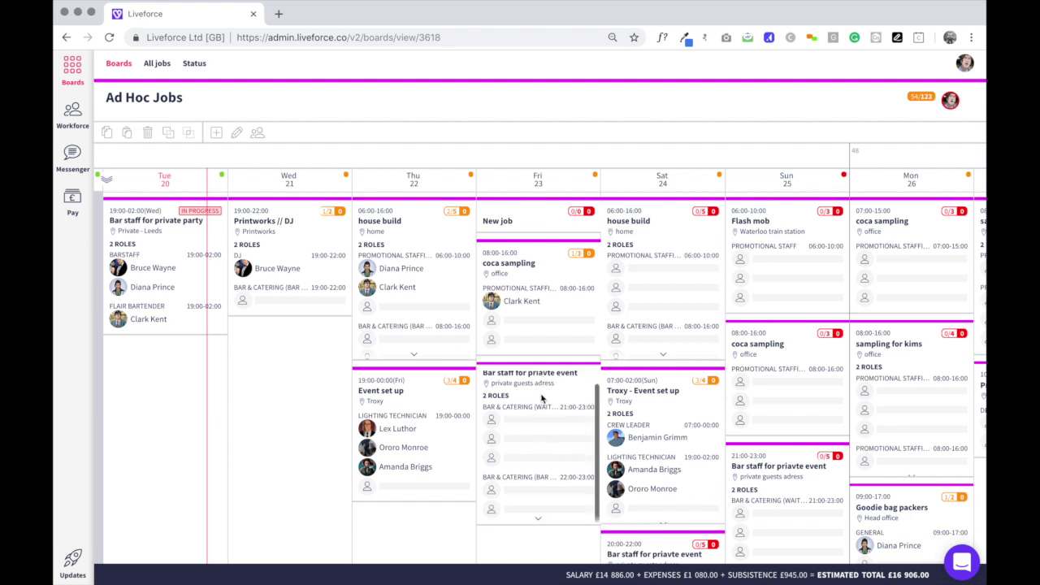
{"action": "scroll", "coordinate": [542, 396], "scroll_direction": "up", "scroll_amount": 1}
Open the Friday job's Bar & Catering (Waiter/Waitress) role and focus its first booking field.
{"action": "left_click", "coordinate": [540, 376]}
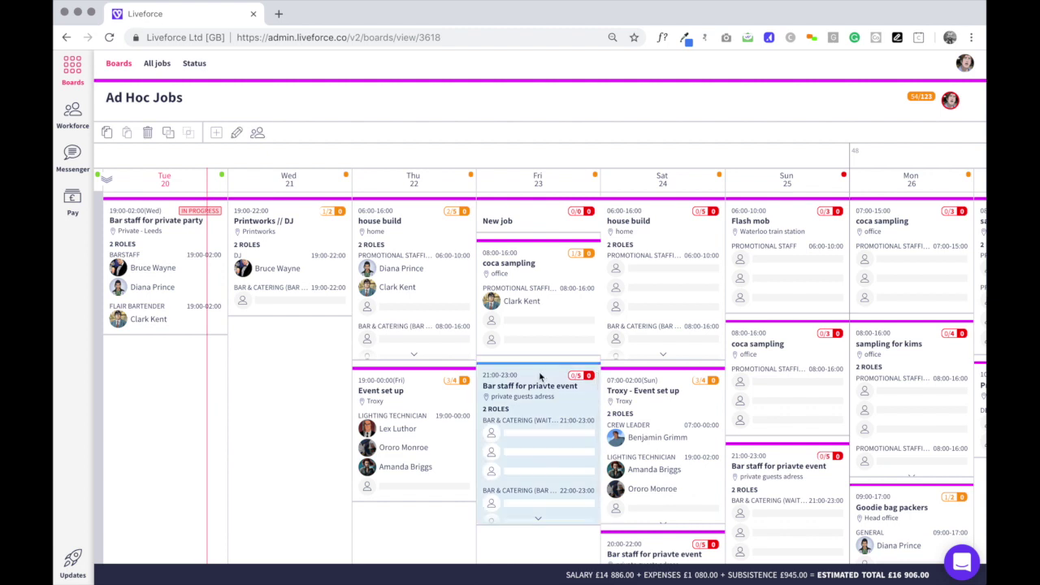
{"action": "left_click", "coordinate": [237, 133]}
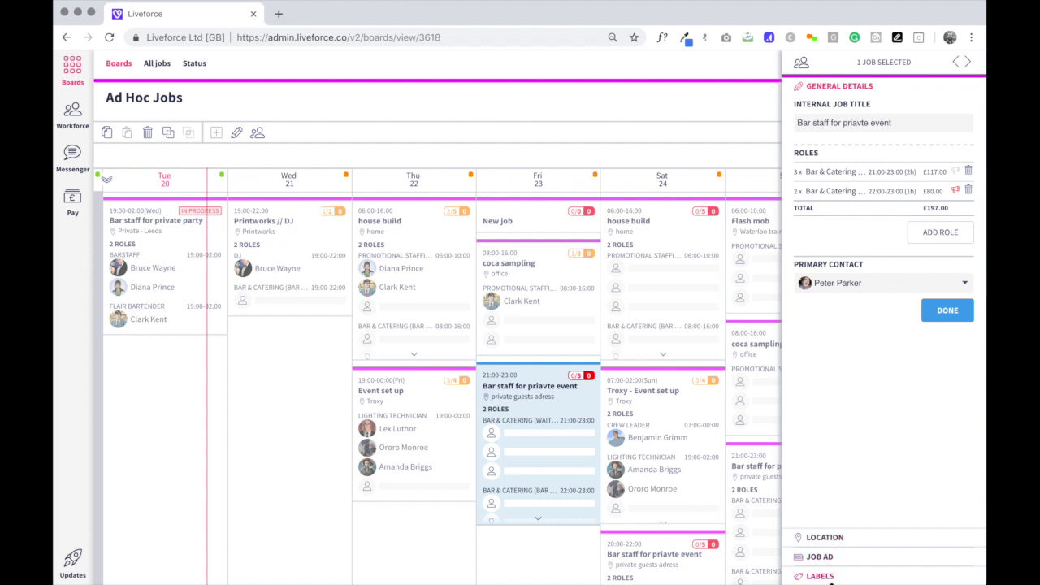
{"action": "left_click", "coordinate": [545, 444]}
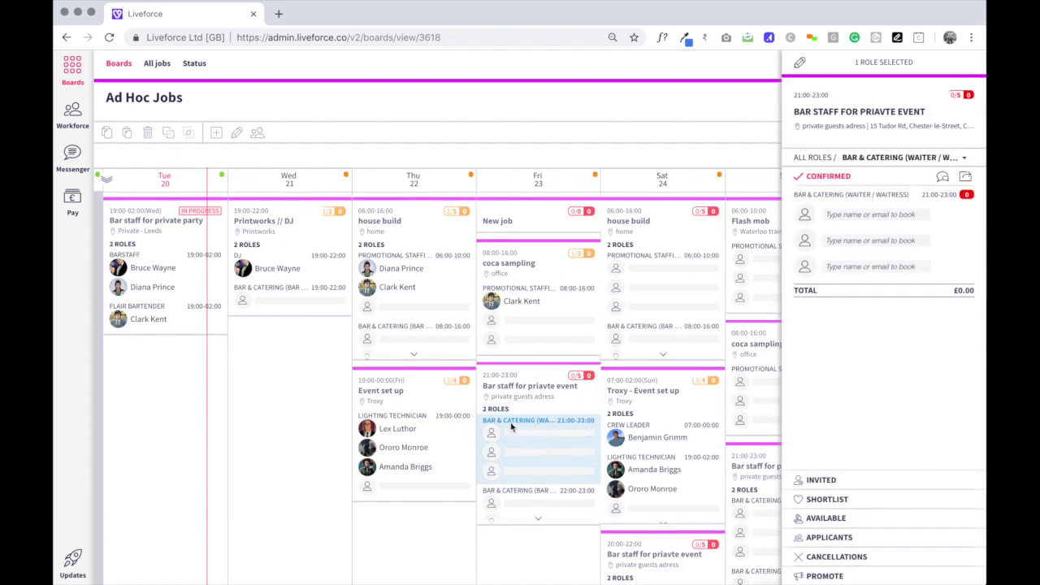
{"action": "left_click", "coordinate": [521, 505]}
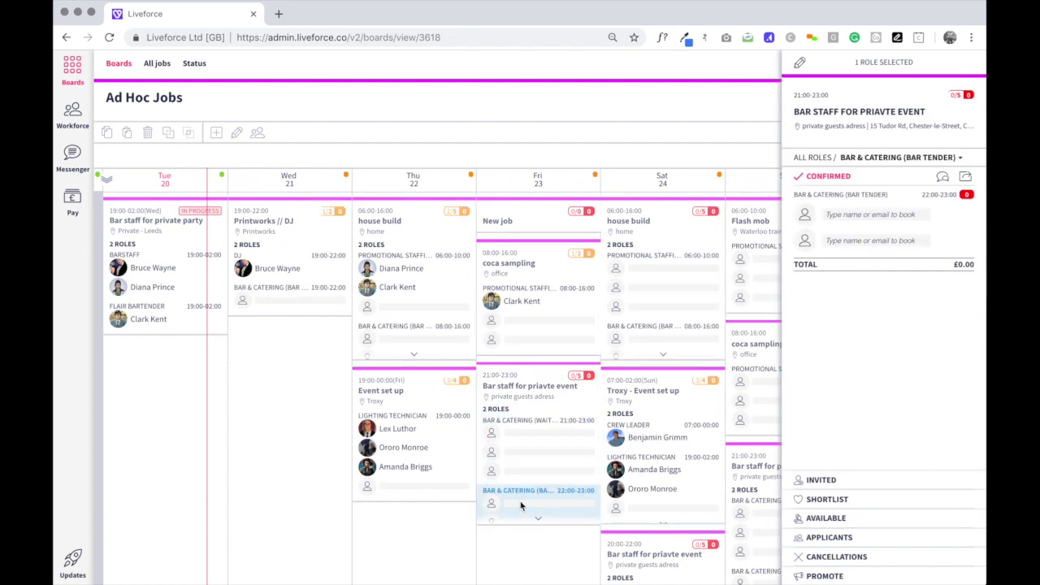
{"action": "left_click", "coordinate": [527, 448]}
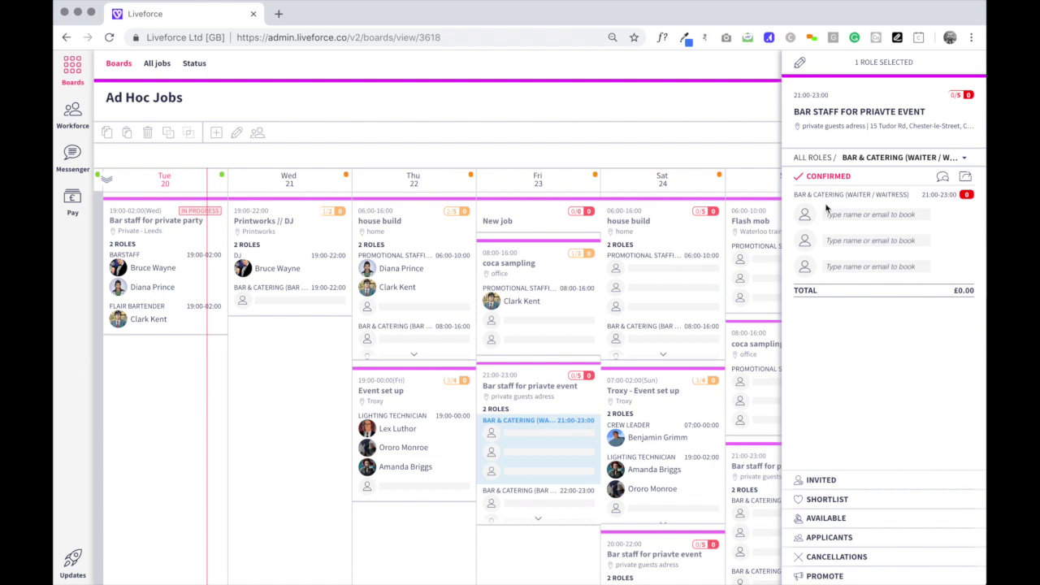
{"action": "left_click", "coordinate": [833, 214]}
Book a searched staff member as waiter/waitress at £15.00 hourly, making the role total £45.00.
{"action": "left_click", "coordinate": [833, 213]}
{"action": "type", "text": "diana"}
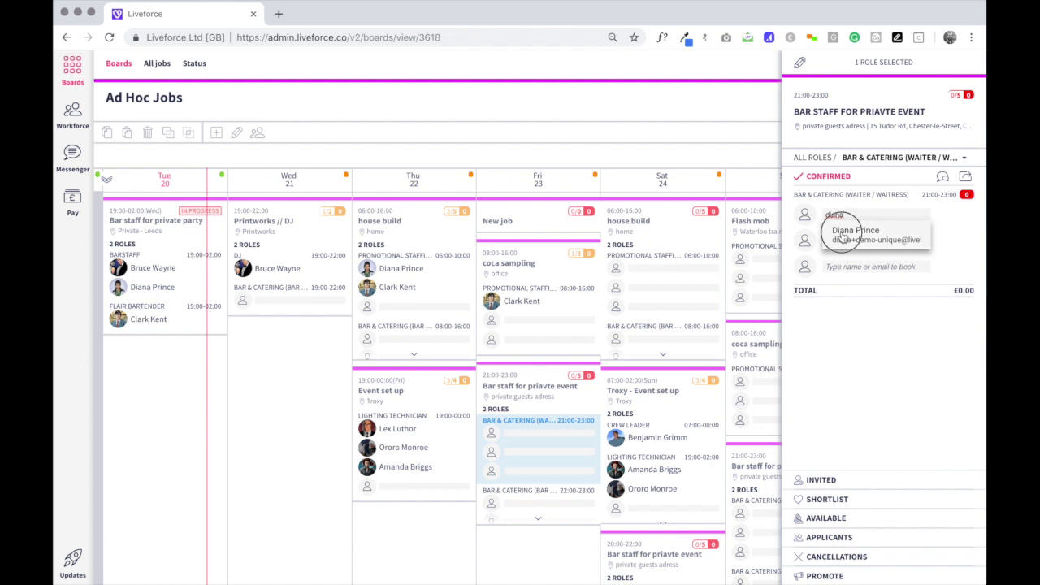
{"action": "left_click", "coordinate": [846, 233]}
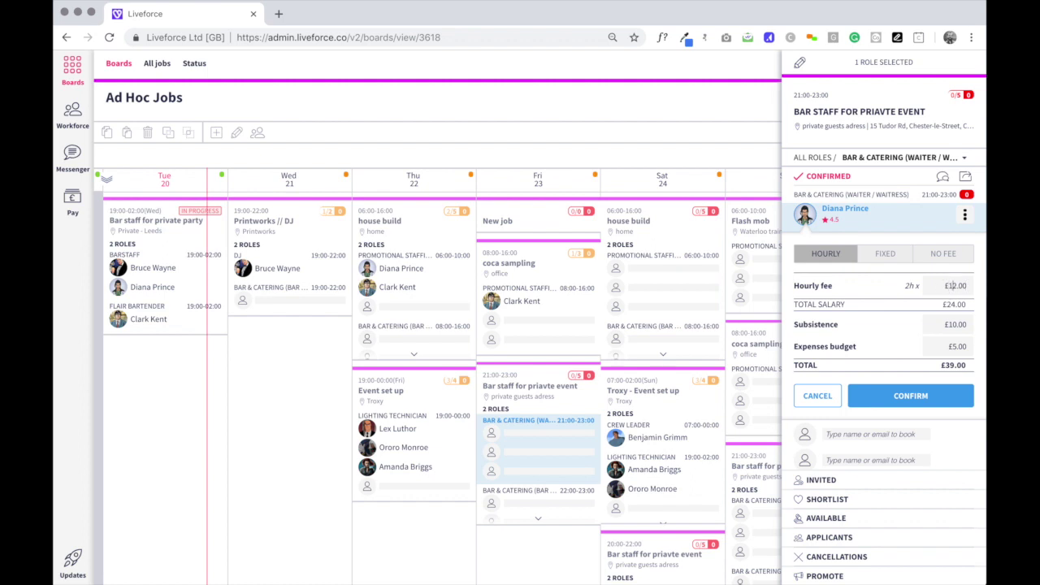
{"action": "key", "text": "BackSpace"}
{"action": "type", "text": "5"}
{"action": "left_click", "coordinate": [892, 397]}
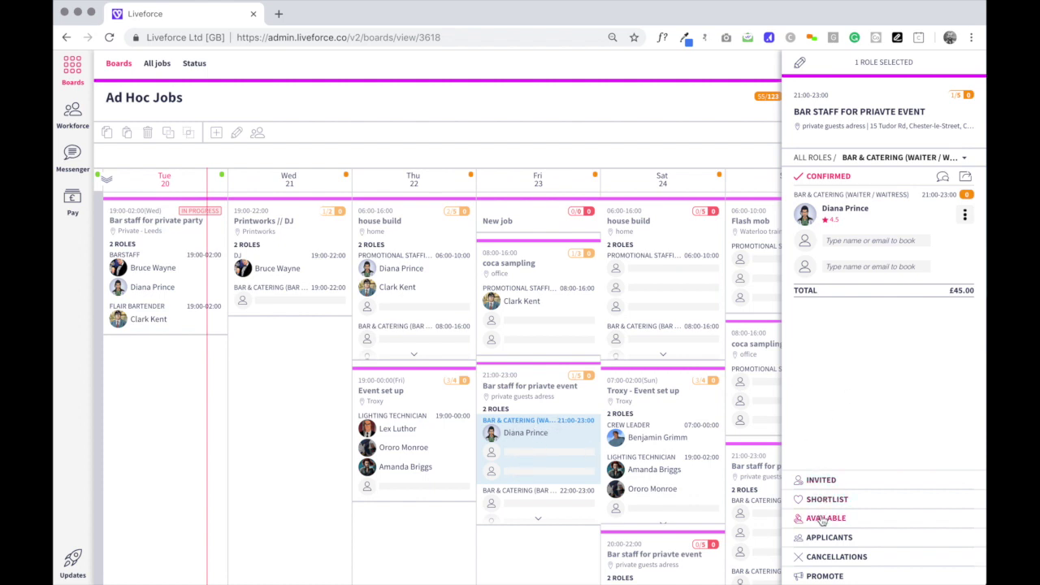
Invite two staff members to the waiter/waitress role, then list available staff.
{"action": "left_click", "coordinate": [816, 480]}
{"action": "left_click", "coordinate": [828, 222]}
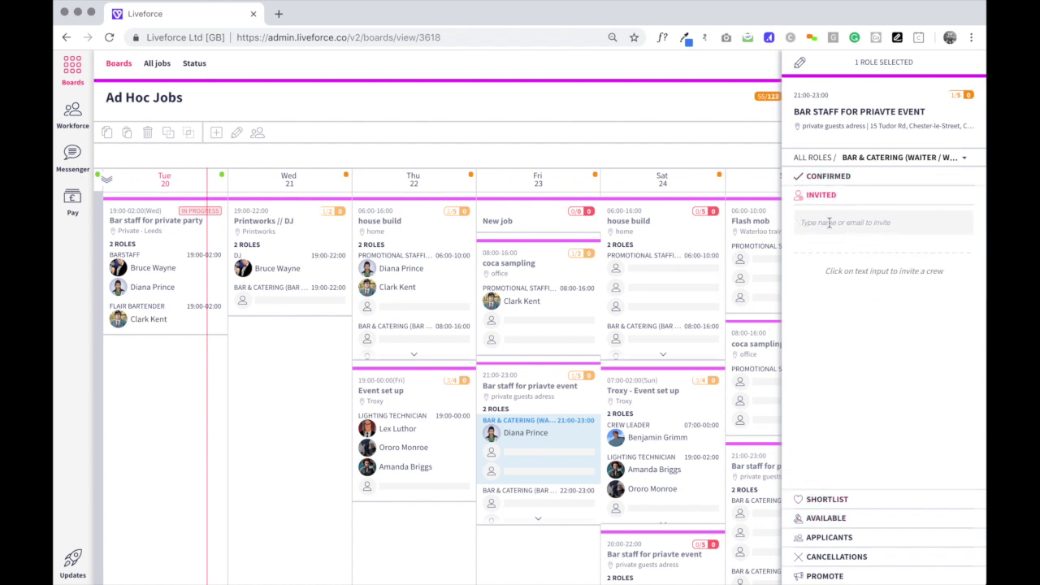
{"action": "type", "text": "bruce"}
{"action": "left_click", "coordinate": [829, 248]}
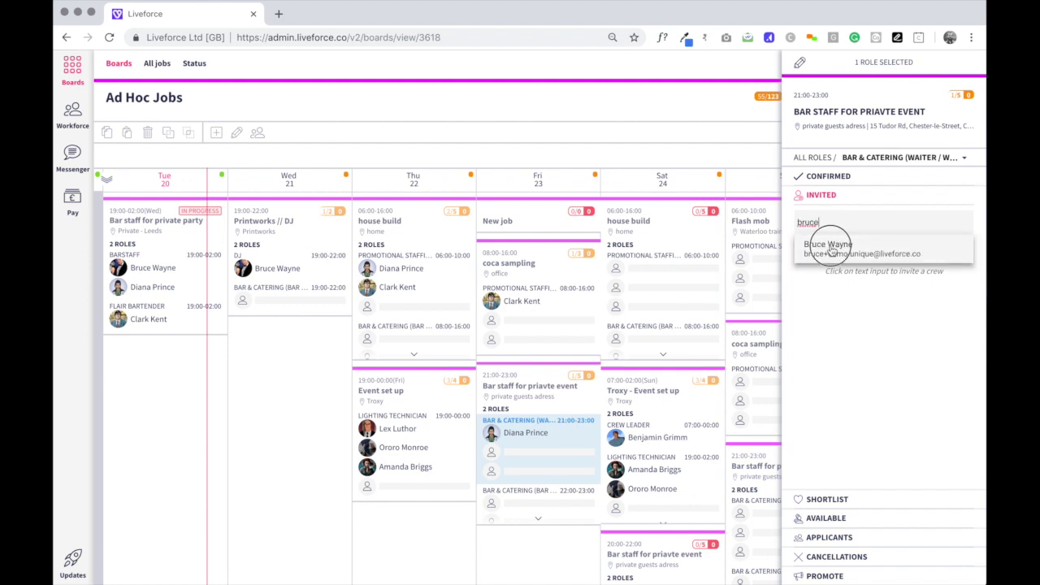
{"action": "type", "text": "clark"}
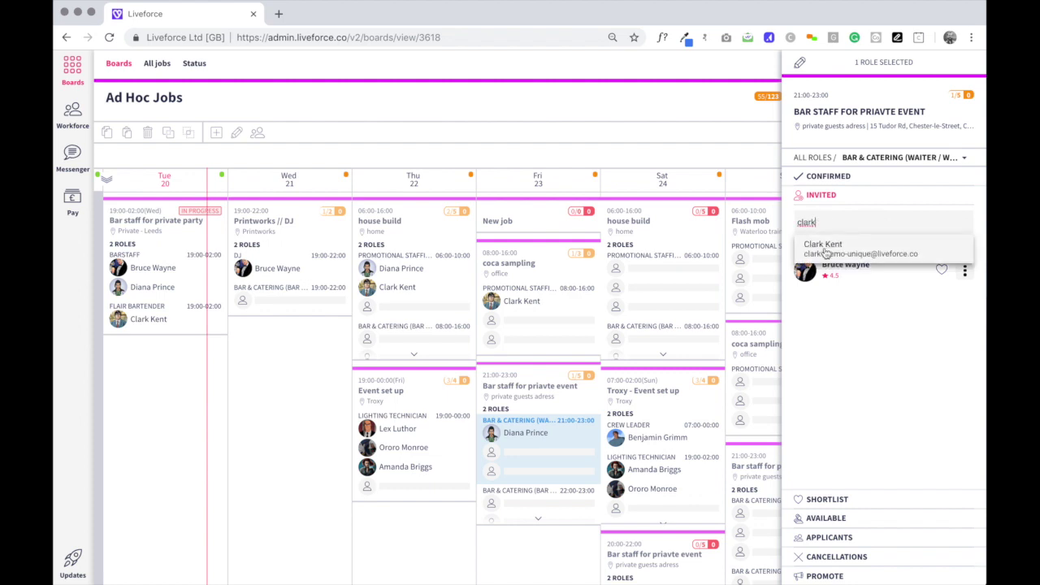
{"action": "left_click", "coordinate": [824, 252]}
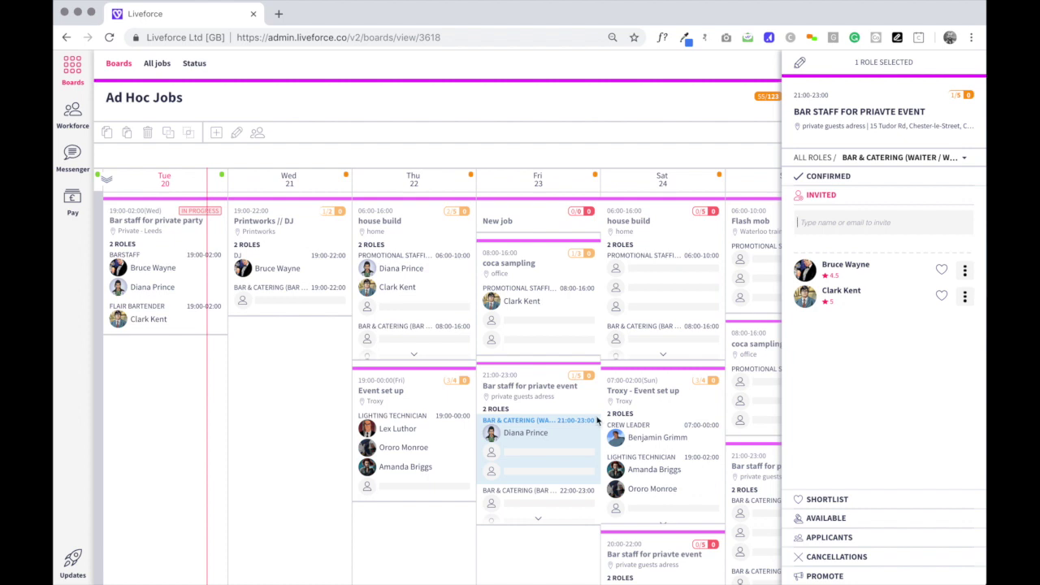
{"action": "left_click", "coordinate": [825, 519]}
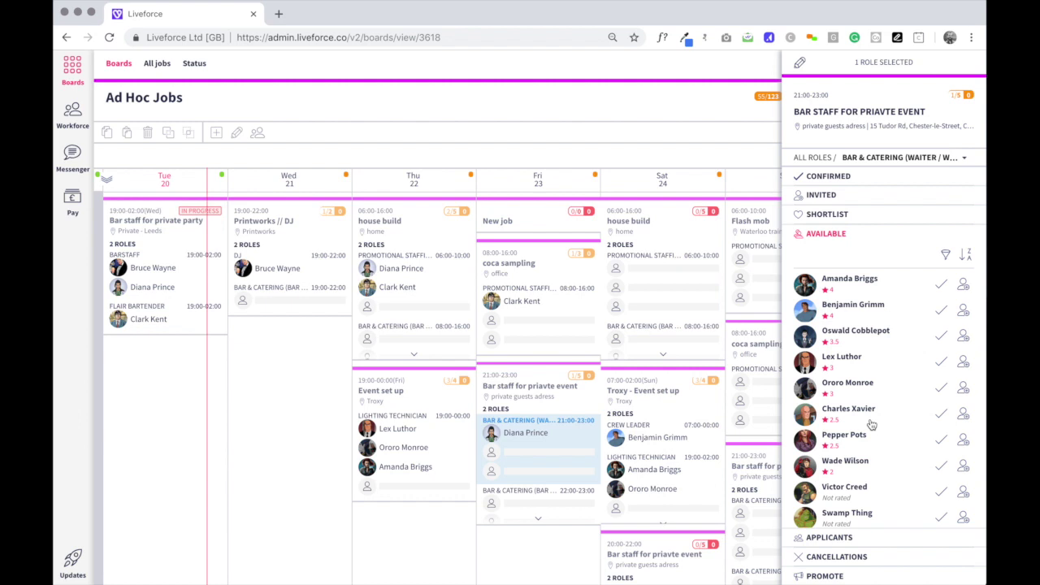
Check an available staff member's profile feedback, invite them, and view the three invitations.
{"action": "scroll", "coordinate": [871, 424], "scroll_direction": "down", "scroll_amount": 1}
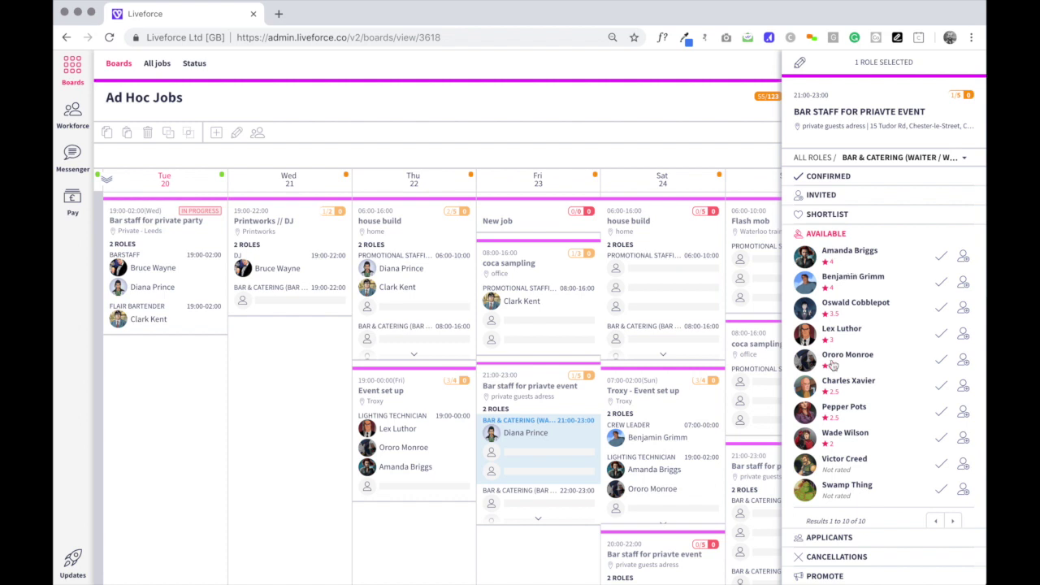
{"action": "left_click", "coordinate": [837, 332]}
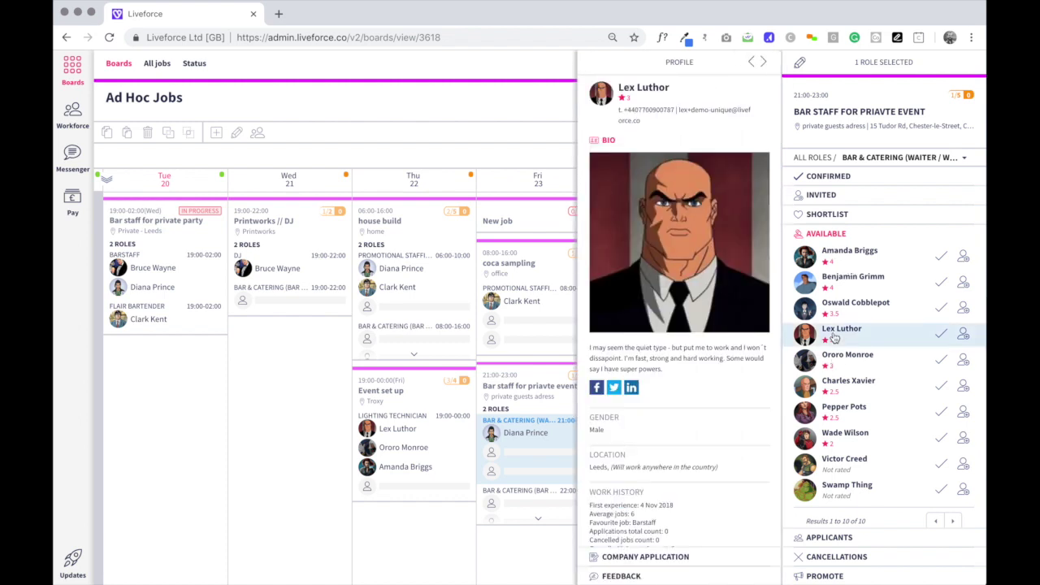
{"action": "scroll", "coordinate": [687, 315], "scroll_direction": "down", "scroll_amount": 5}
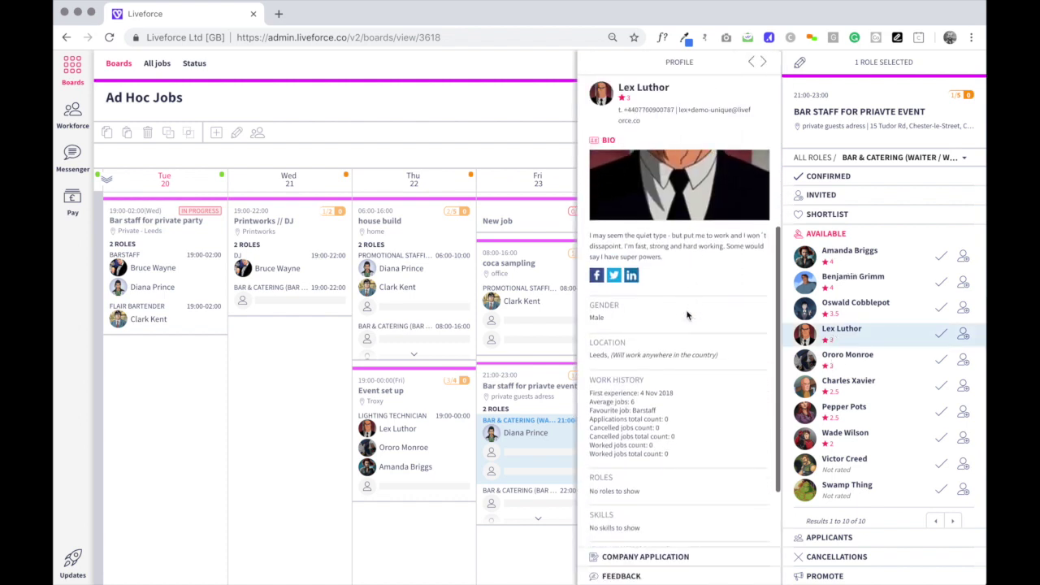
{"action": "left_click", "coordinate": [611, 575]}
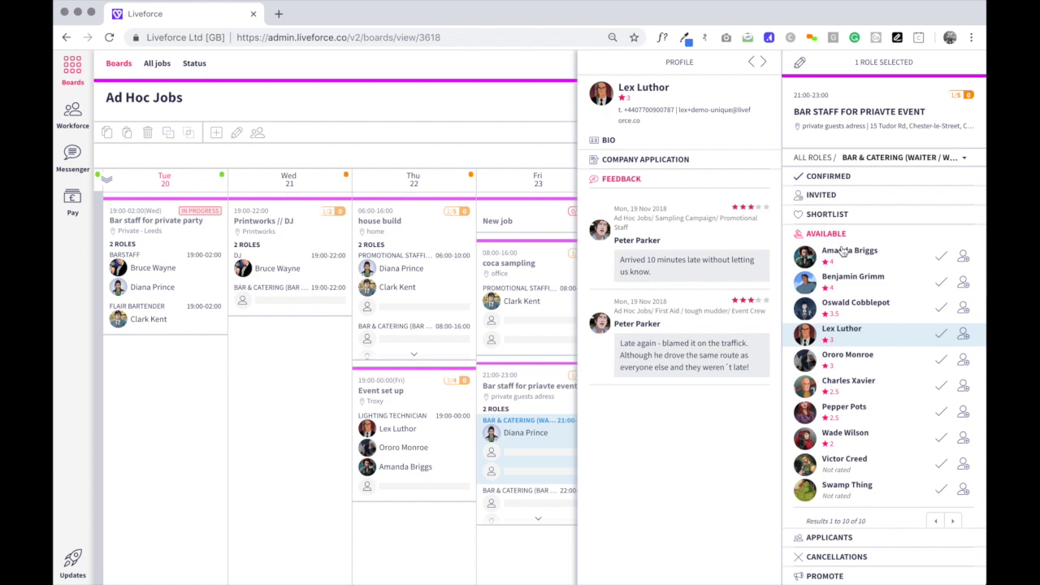
{"action": "left_click", "coordinate": [858, 345]}
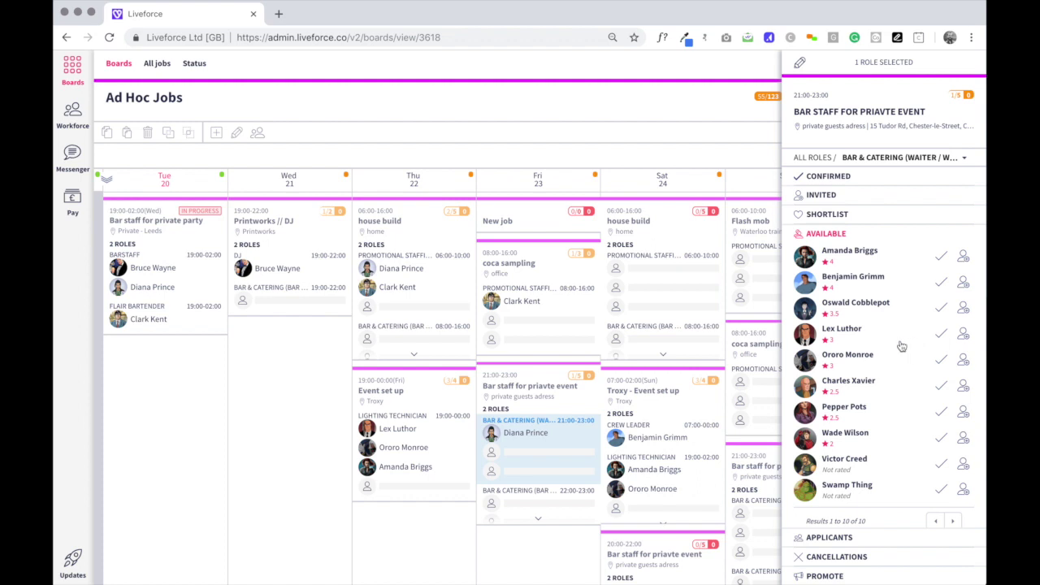
{"action": "left_click", "coordinate": [963, 336]}
{"action": "left_click", "coordinate": [823, 196]}
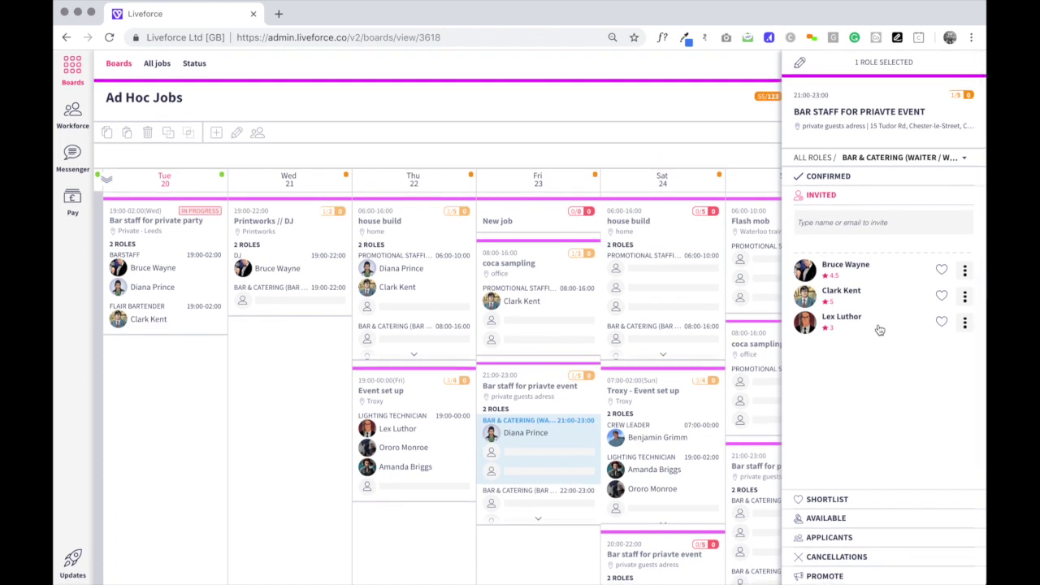
Shortlist all three invited staff members and view the shortlist.
{"action": "left_click", "coordinate": [942, 295]}
{"action": "left_click", "coordinate": [941, 323]}
{"action": "left_click", "coordinate": [942, 269]}
{"action": "left_click", "coordinate": [850, 497]}
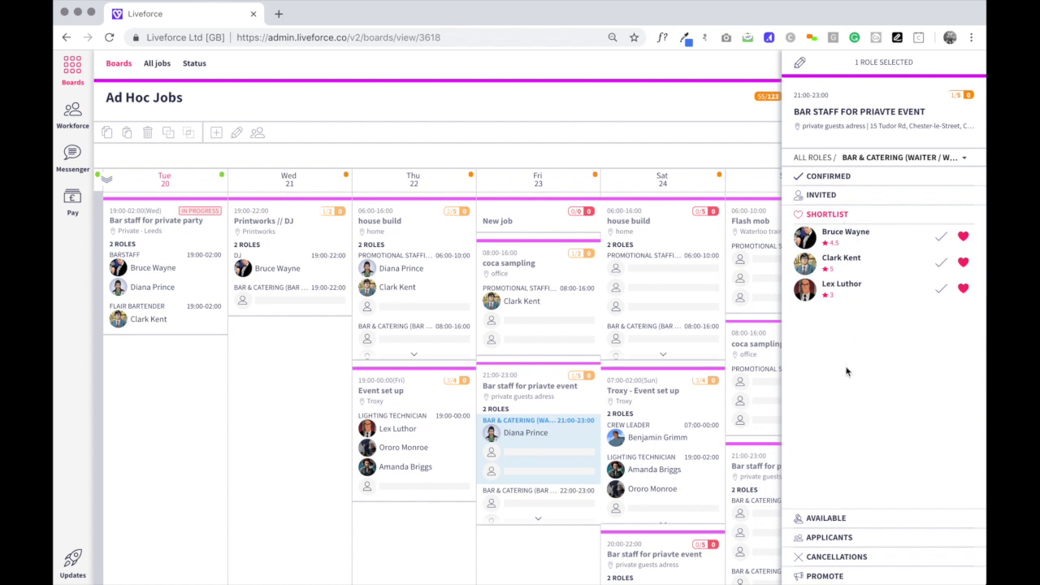
Check applicants and cancellations, then show the job-ad promote link.
{"action": "left_click", "coordinate": [827, 539]}
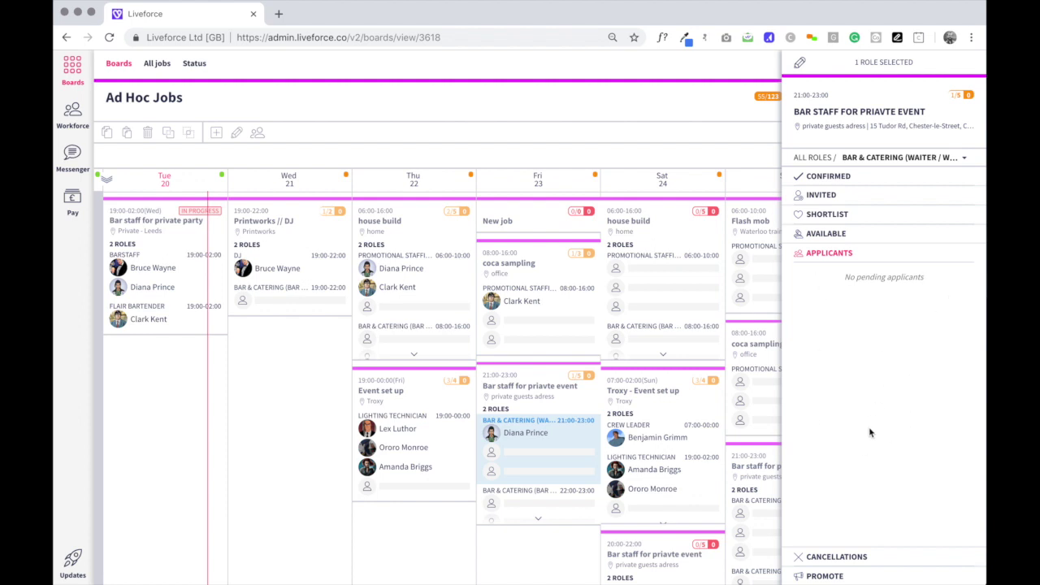
{"action": "left_click", "coordinate": [822, 556]}
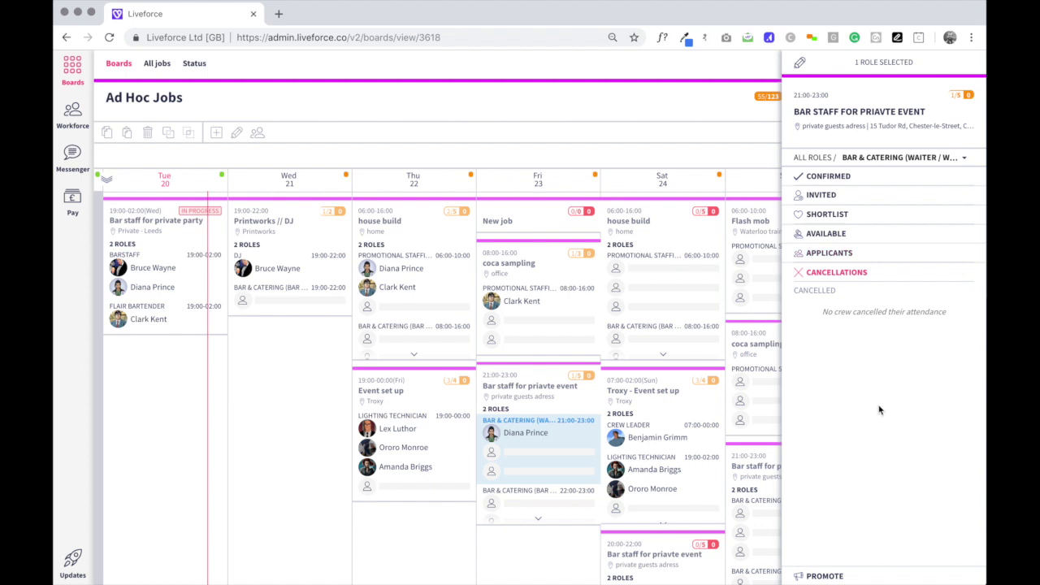
{"action": "left_click", "coordinate": [827, 575]}
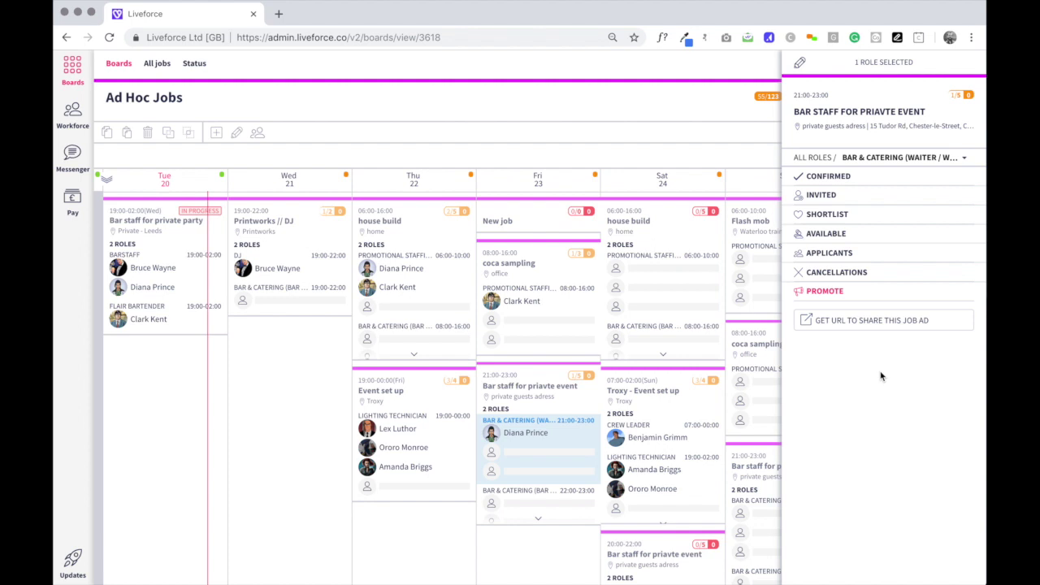
Deselect the role and publish the board, Friday card showing 1/5 booked.
{"action": "left_click", "coordinate": [445, 527]}
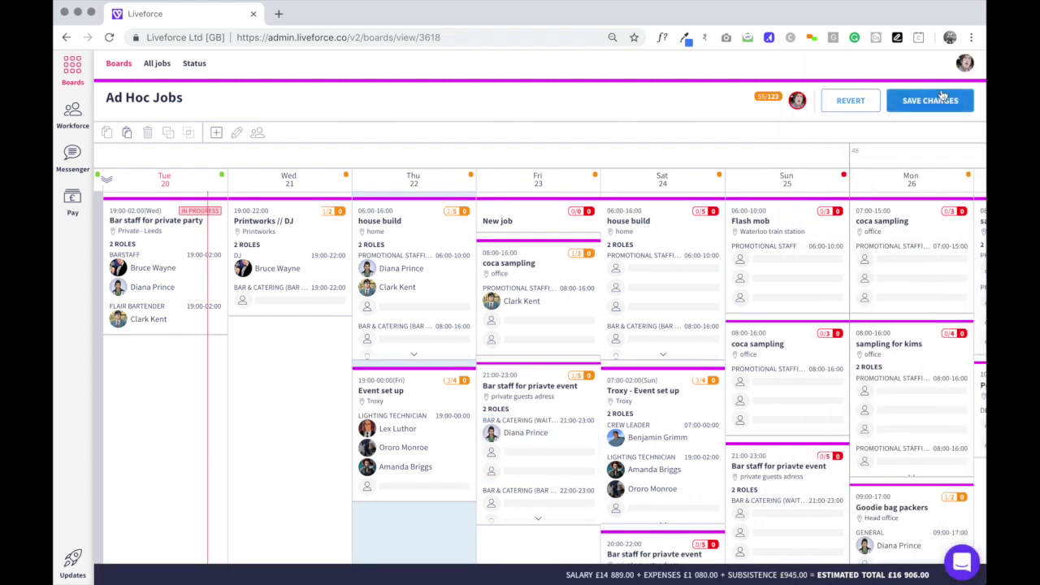
{"action": "left_click", "coordinate": [932, 100]}
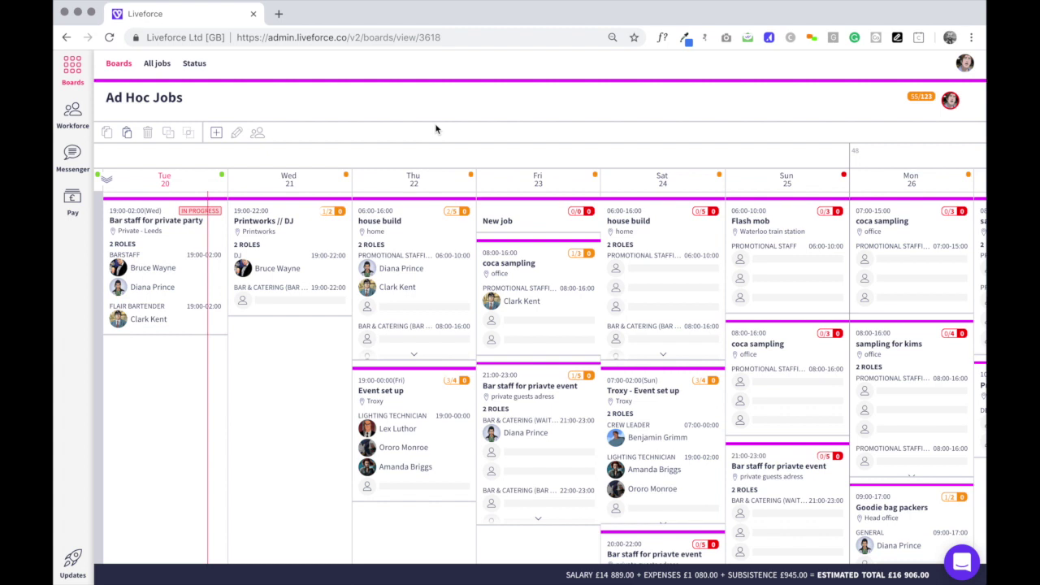
Show the All jobs calendar under Boards and scroll across its days.
{"action": "left_click", "coordinate": [127, 70]}
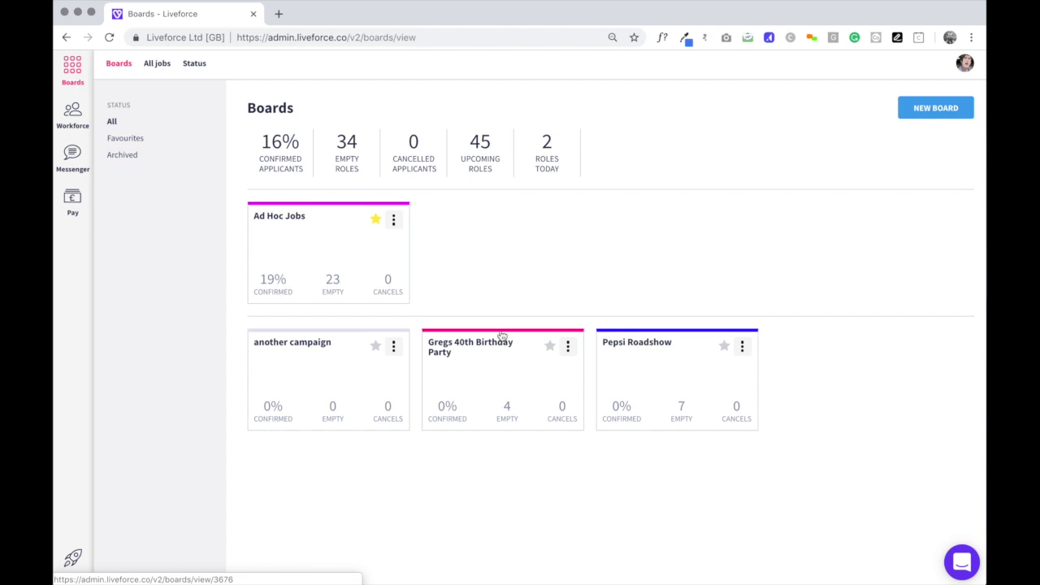
{"action": "left_click", "coordinate": [157, 65]}
{"action": "scroll", "coordinate": [520, 340], "scroll_direction": "right", "scroll_amount": 5}
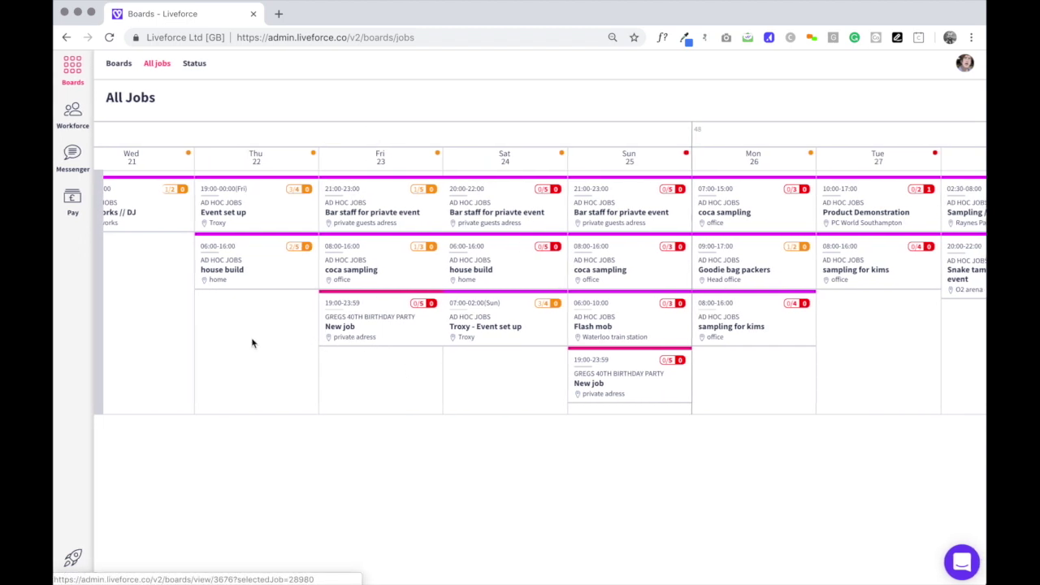
{"action": "scroll", "coordinate": [253, 342], "scroll_direction": "left", "scroll_amount": 5}
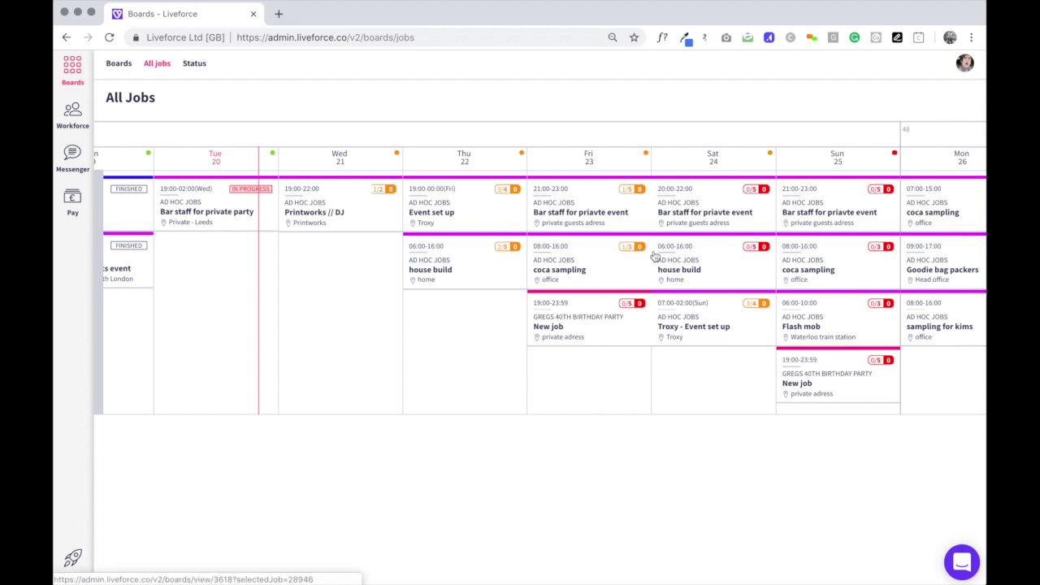
{"action": "scroll", "coordinate": [655, 260], "scroll_direction": "right", "scroll_amount": 5}
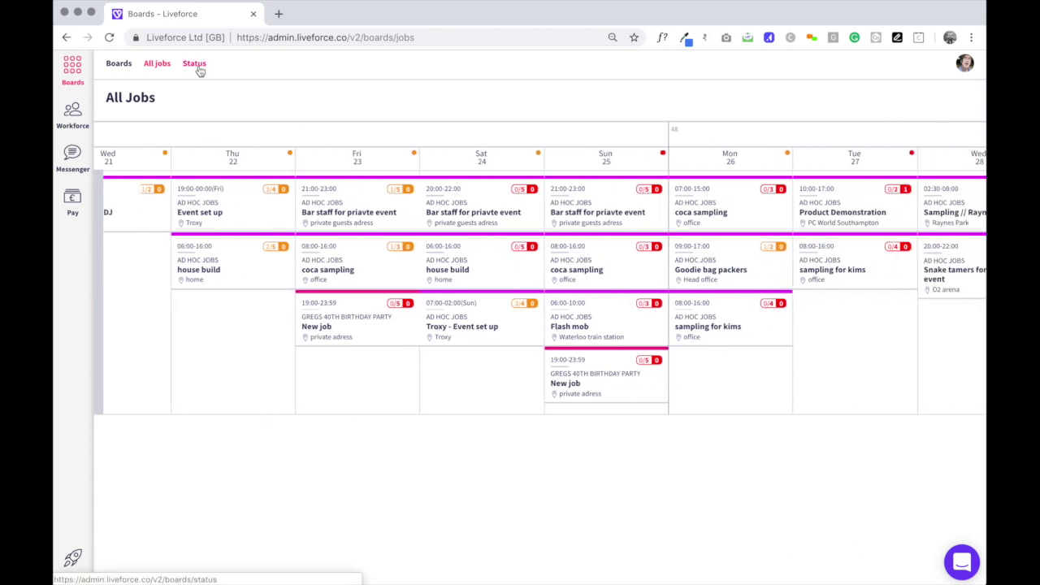
Open the Status page listing booked staff shifts for 20–26 Nov 2018.
{"action": "left_click", "coordinate": [200, 69]}
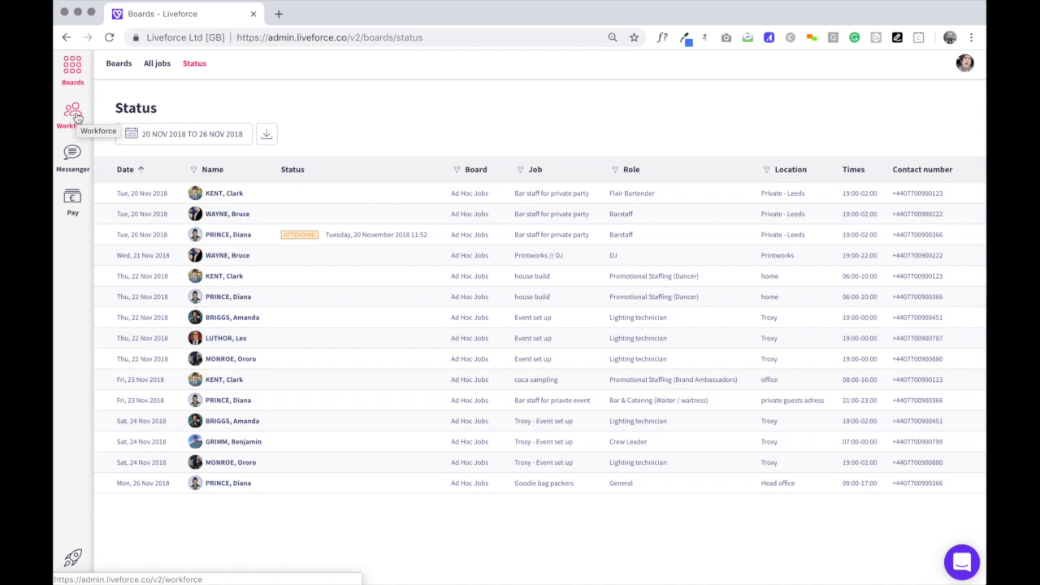
Go to Workforce and open the Recruiting area's Invite contact form.
{"action": "left_click", "coordinate": [76, 118]}
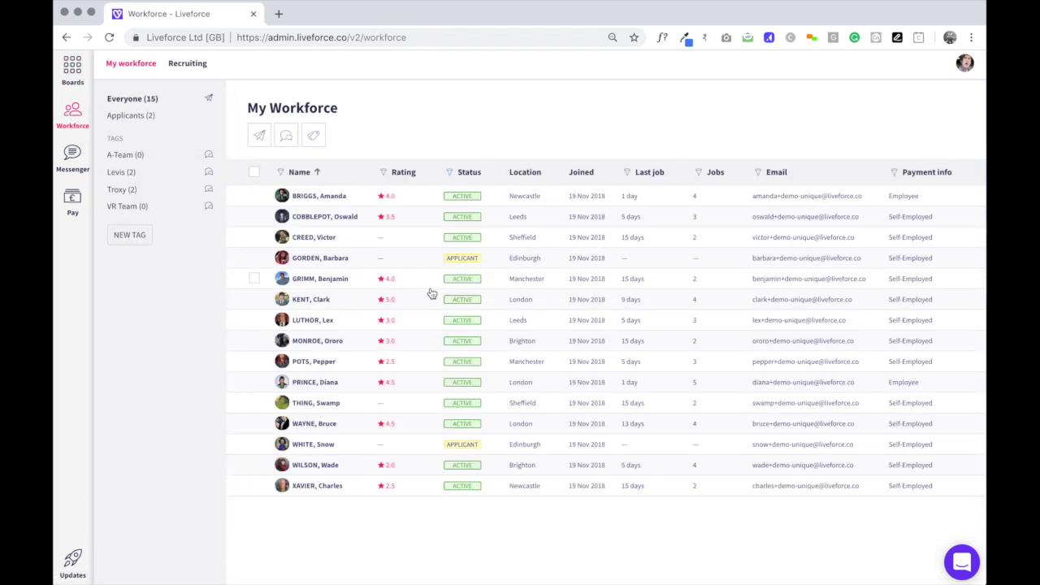
{"action": "left_click", "coordinate": [178, 65]}
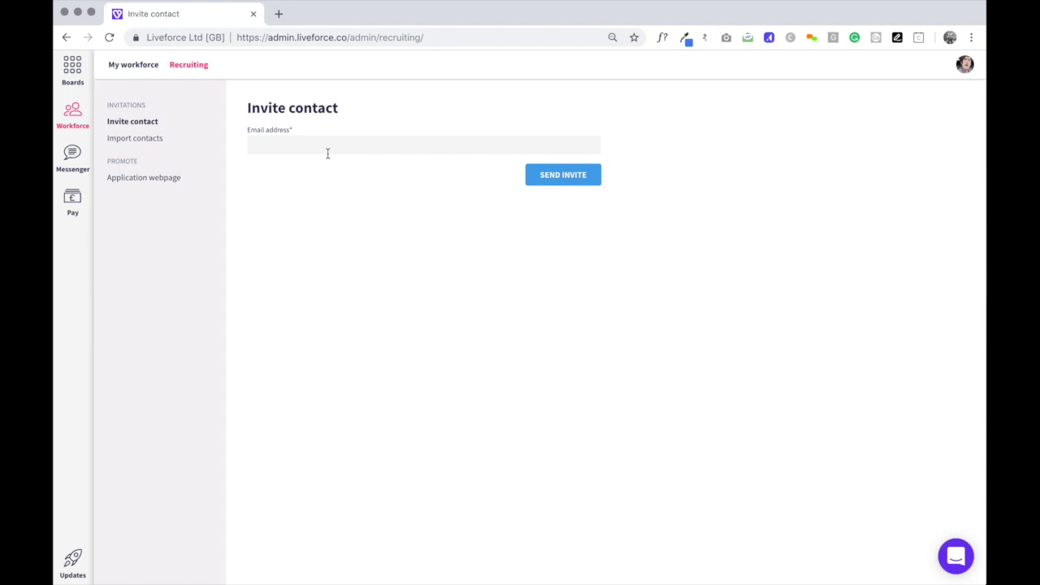
View the Import contacts instructions, then the Application page with its shareable form URL.
{"action": "left_click", "coordinate": [126, 140]}
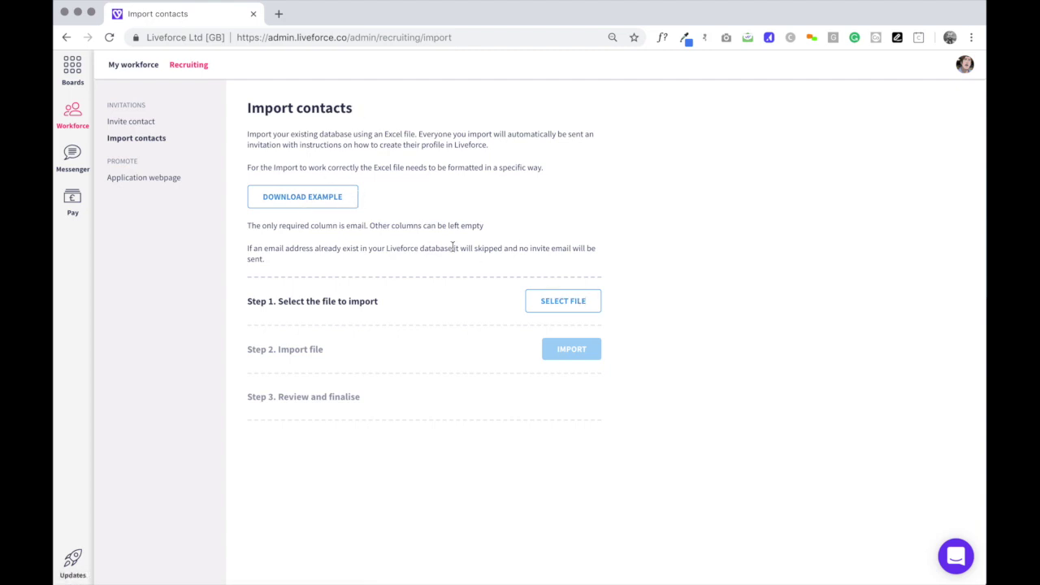
{"action": "left_click", "coordinate": [147, 178]}
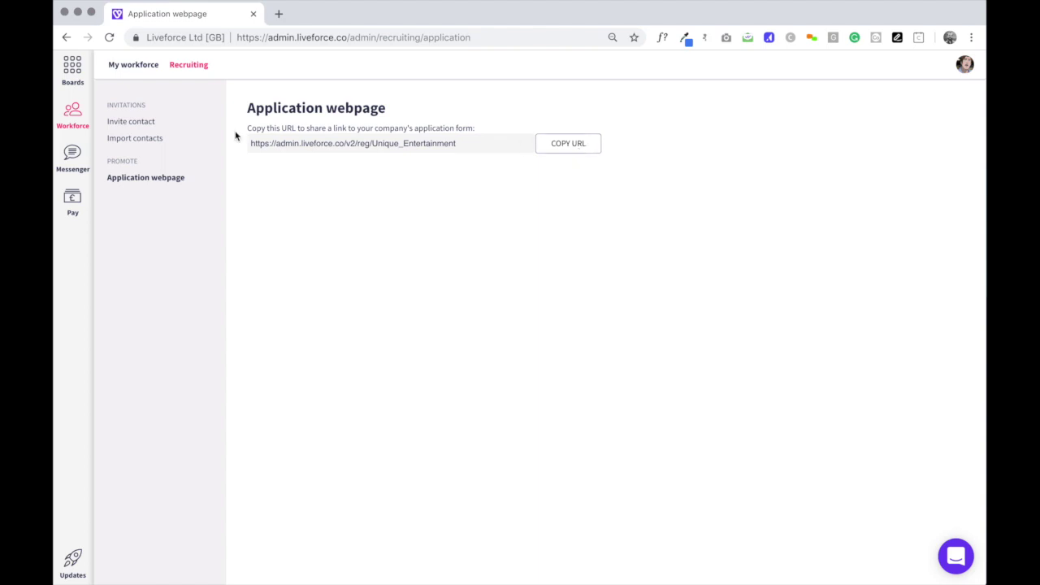
Open the Edinburgh applicant's profile from the workforce list and expand her company application.
{"action": "left_click", "coordinate": [73, 113]}
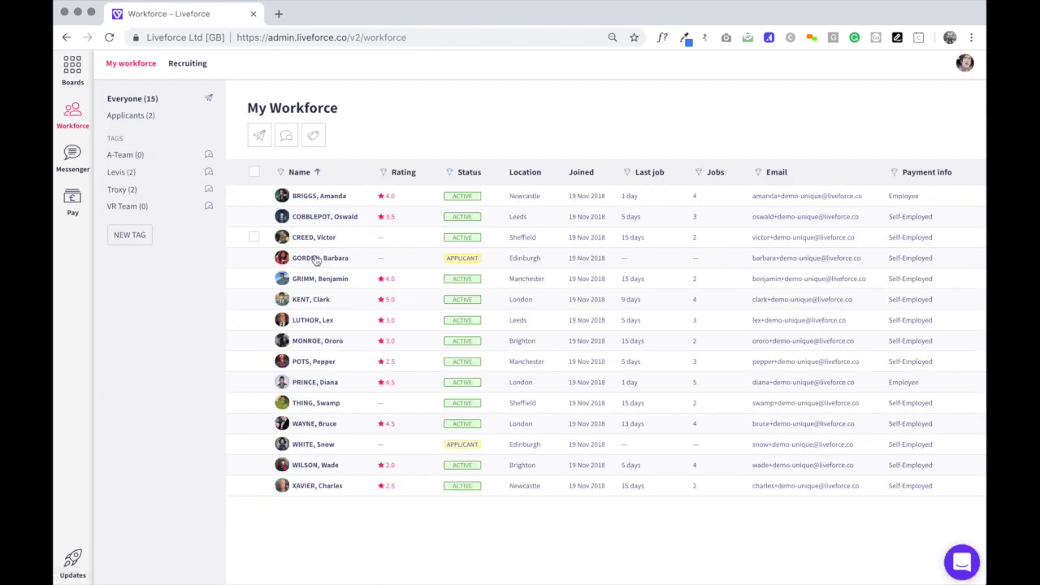
{"action": "left_click", "coordinate": [331, 257]}
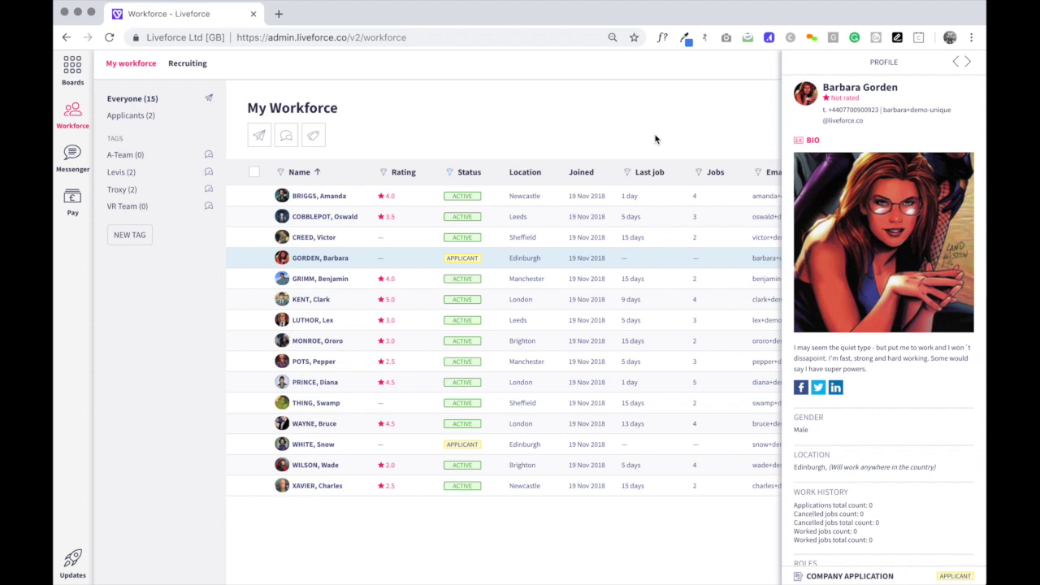
{"action": "scroll", "coordinate": [853, 329], "scroll_direction": "down", "scroll_amount": 4}
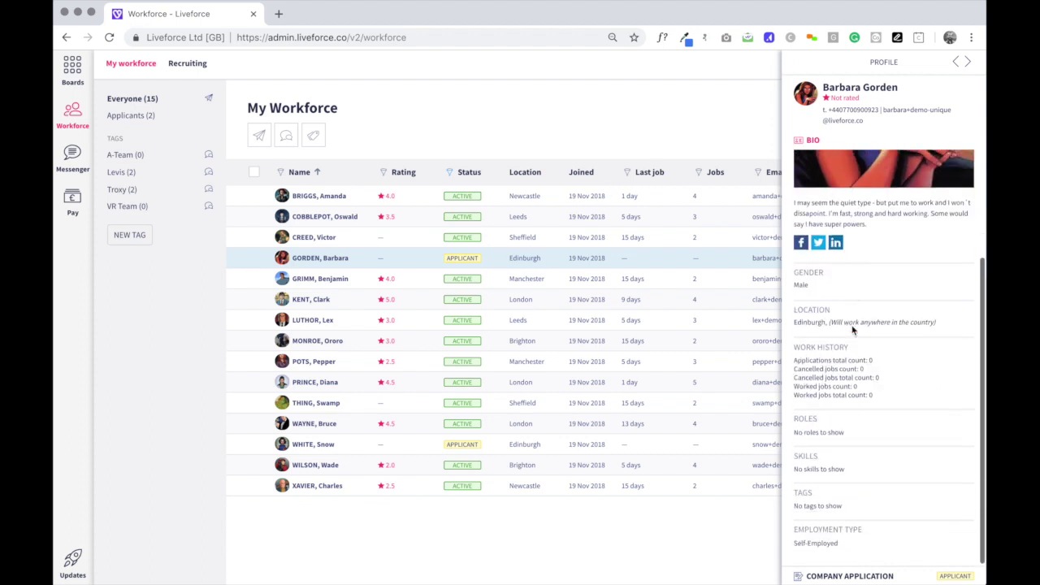
{"action": "left_click", "coordinate": [850, 575]}
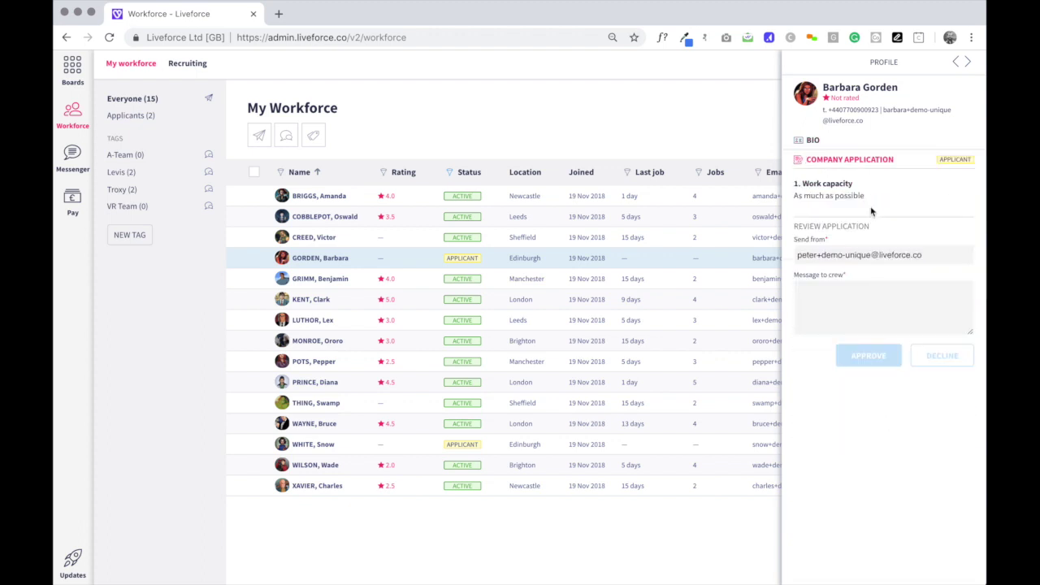
Begin a 'congrats' message to the applicant, then close her profile.
{"action": "left_click", "coordinate": [873, 305]}
{"action": "type", "text": "congrats - uou"}
{"action": "key", "text": "BackSpace"}
{"action": "key", "text": "BackSpace"}
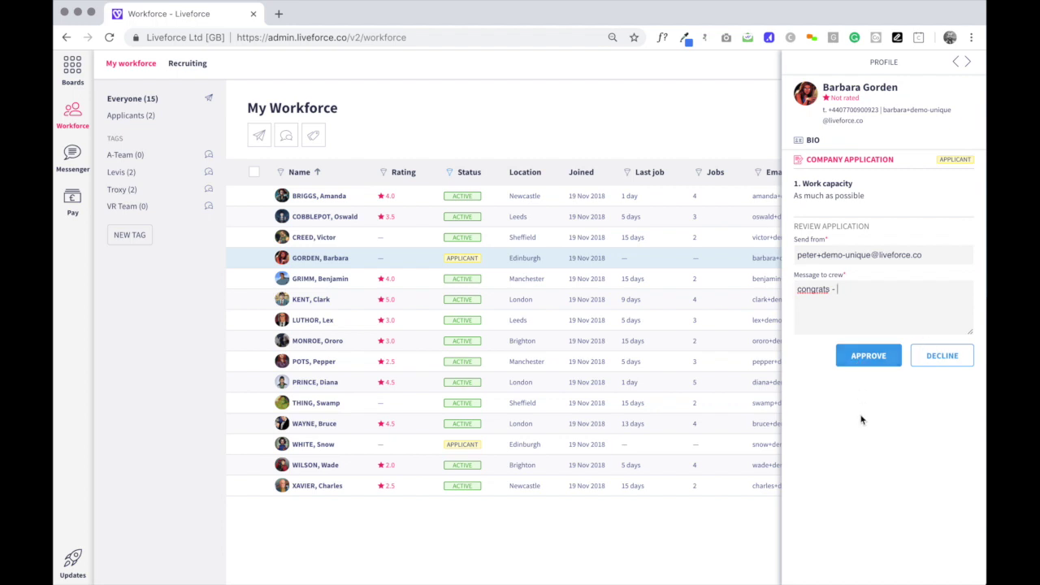
{"action": "left_click", "coordinate": [623, 112]}
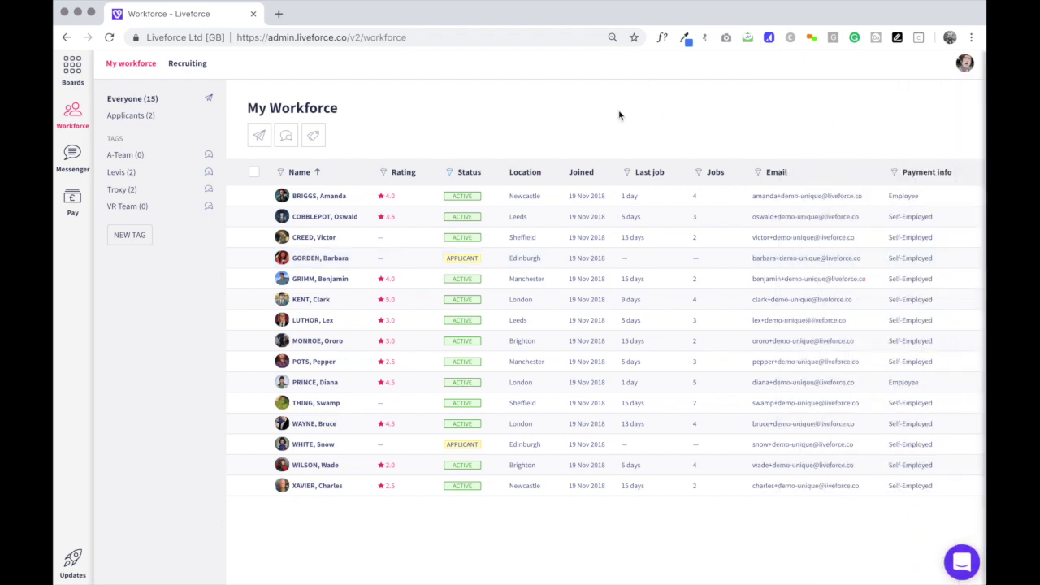
Review the 4.0-rated Manchester freelancer's application and feedback, then open the Name filter.
{"action": "left_click", "coordinate": [325, 284]}
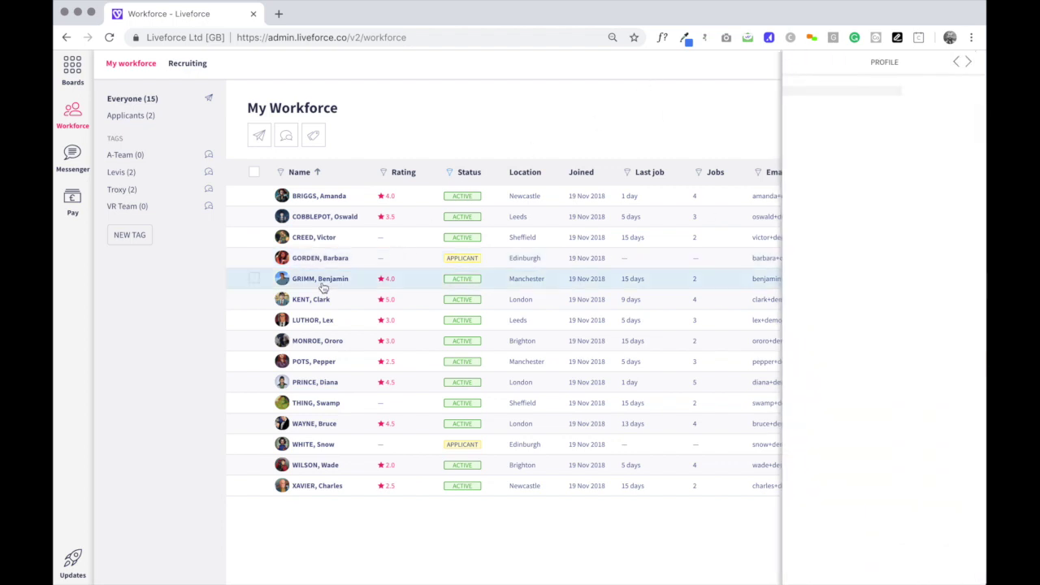
{"action": "scroll", "coordinate": [881, 274], "scroll_direction": "down", "scroll_amount": 2}
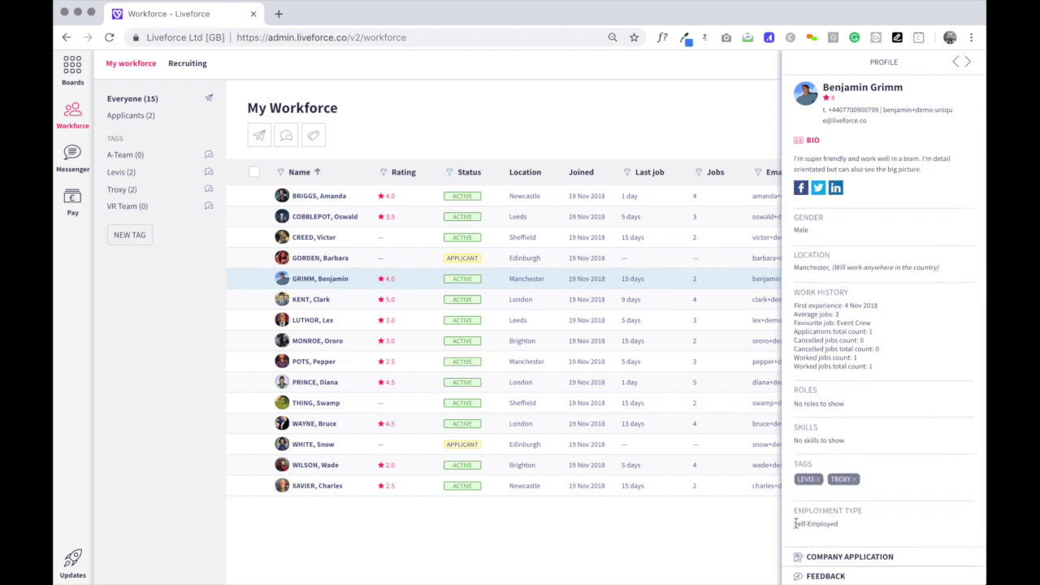
{"action": "left_click", "coordinate": [849, 557]}
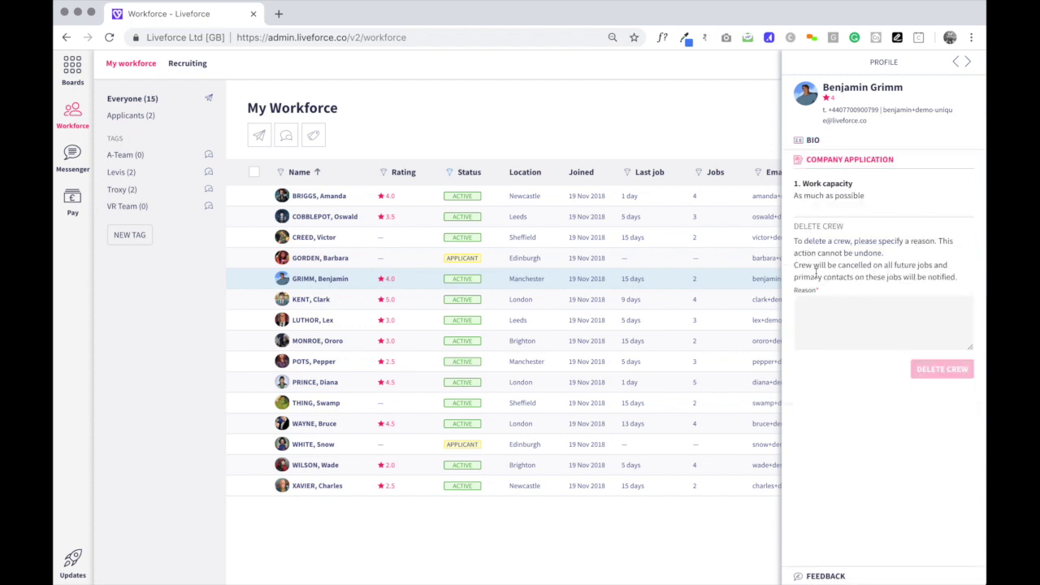
{"action": "left_click", "coordinate": [842, 578]}
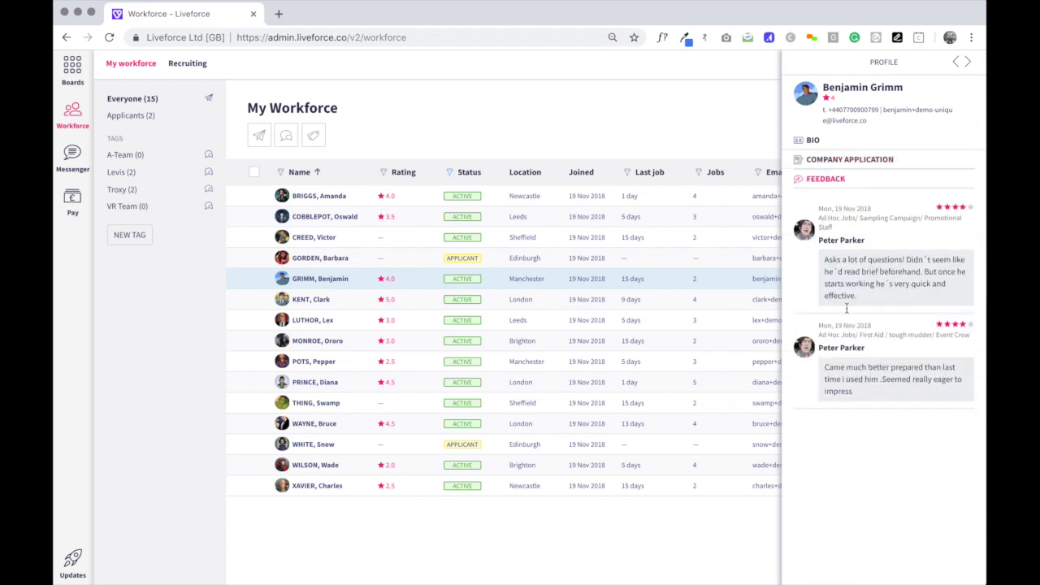
{"action": "left_click", "coordinate": [523, 132]}
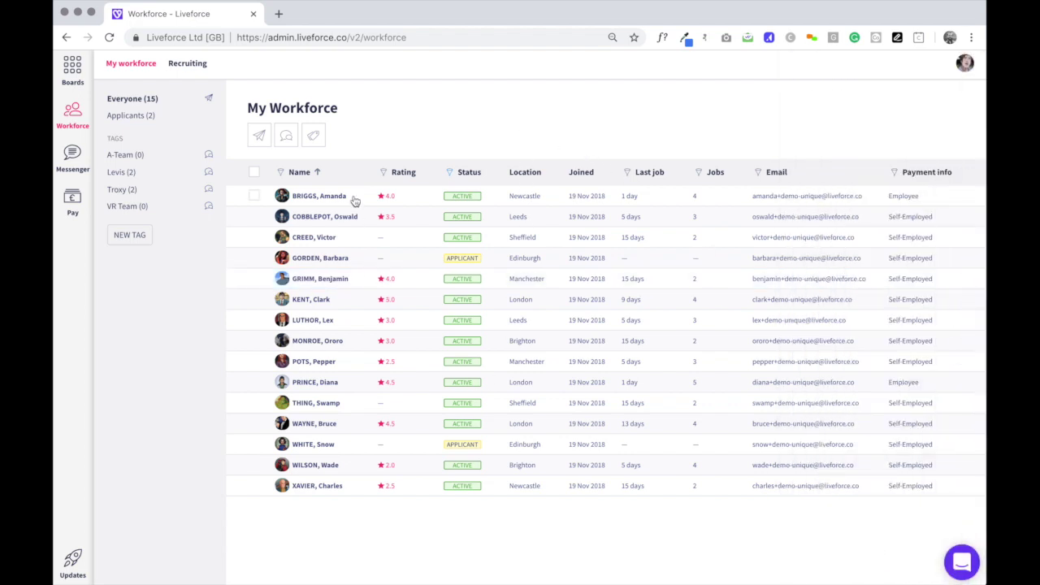
{"action": "left_click", "coordinate": [281, 172]}
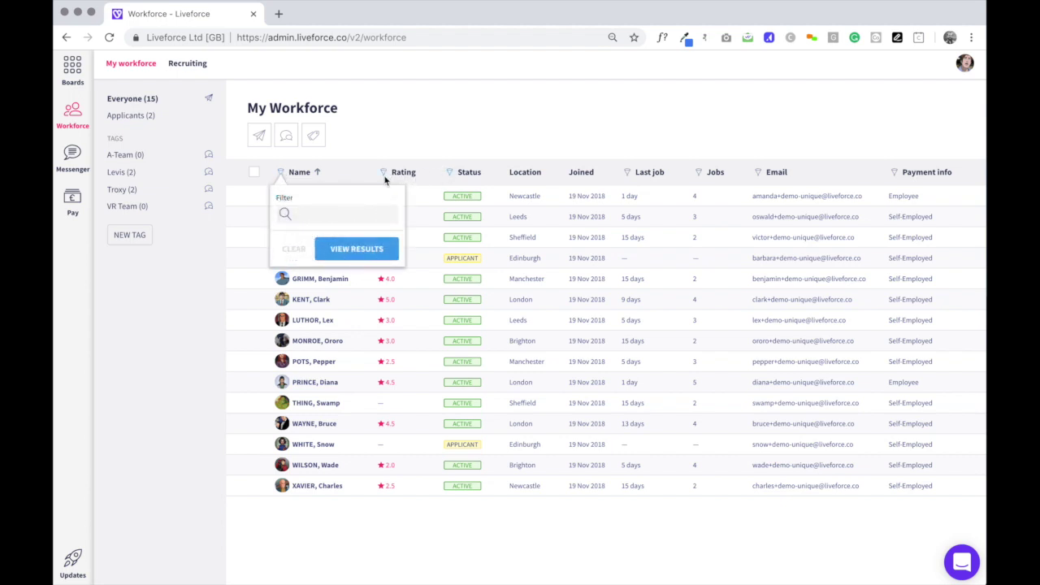
Close the Name filter and tick then untick the 4.0-rated Manchester freelancer.
{"action": "left_click", "coordinate": [467, 127]}
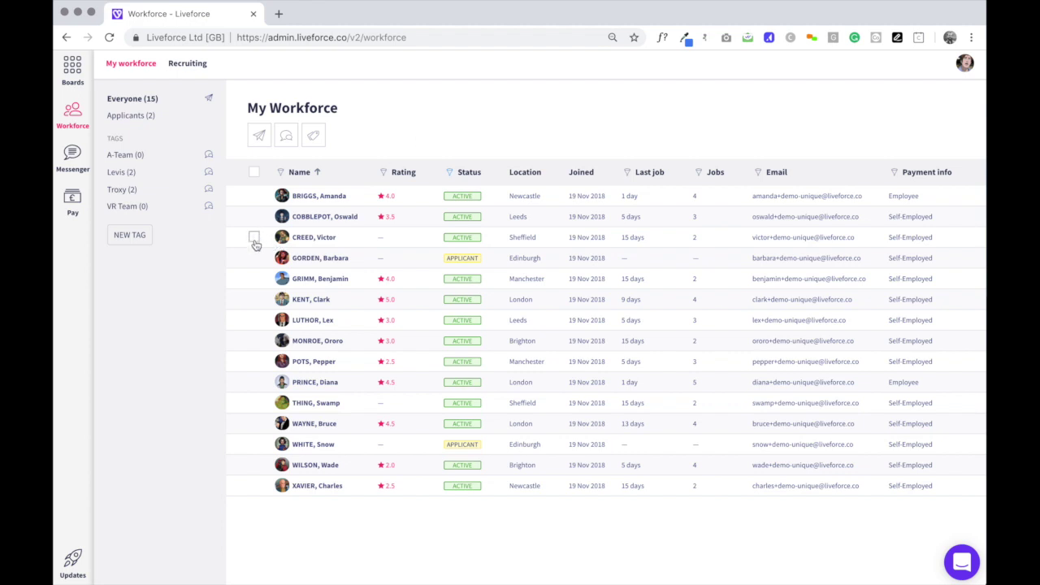
{"action": "left_click", "coordinate": [254, 279]}
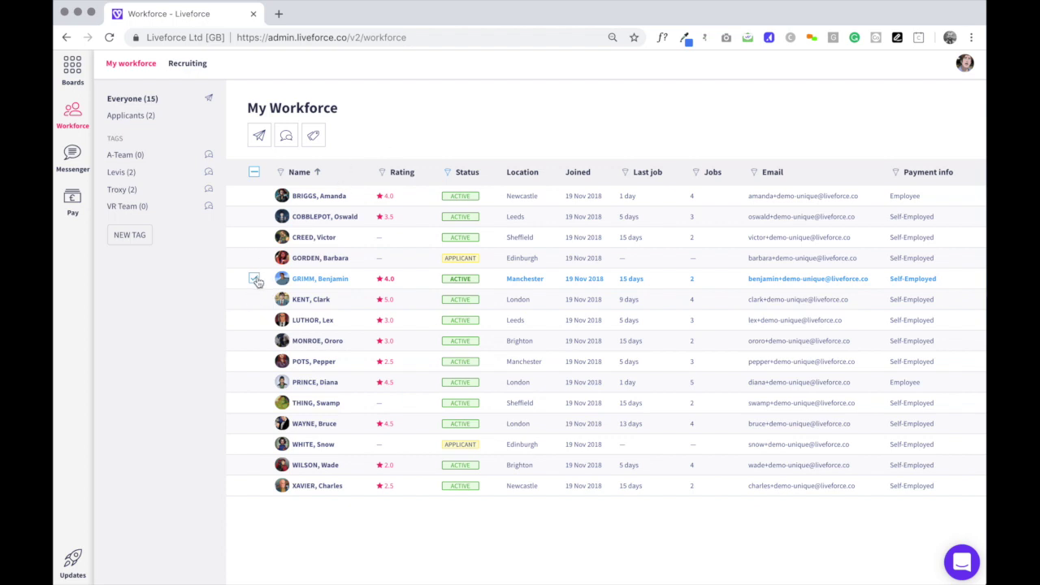
{"action": "left_click", "coordinate": [254, 279]}
Create a new tag named 'A team'.
{"action": "left_click", "coordinate": [129, 234]}
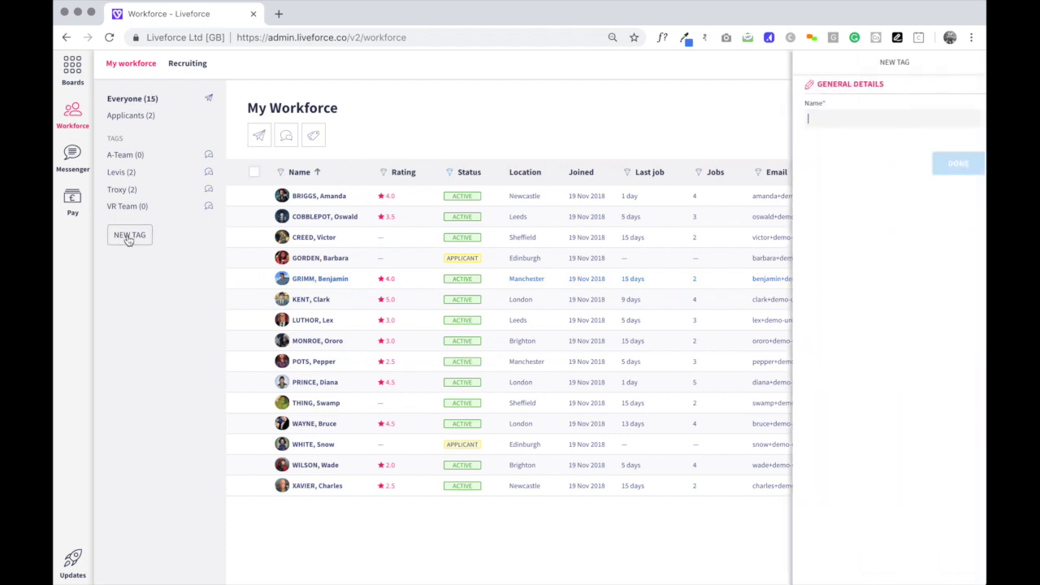
{"action": "type", "text": "A team"}
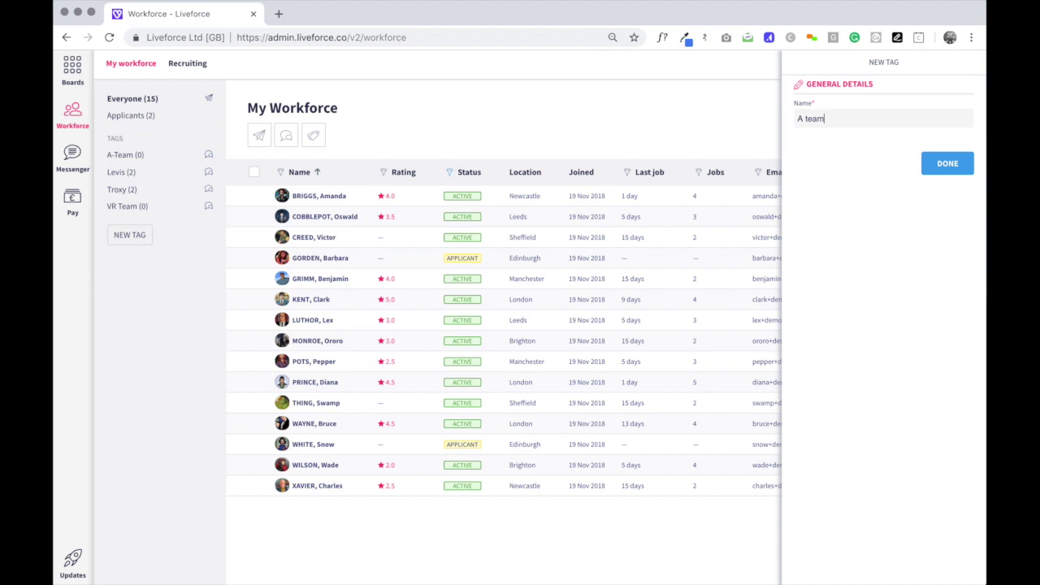
{"action": "left_click", "coordinate": [935, 168]}
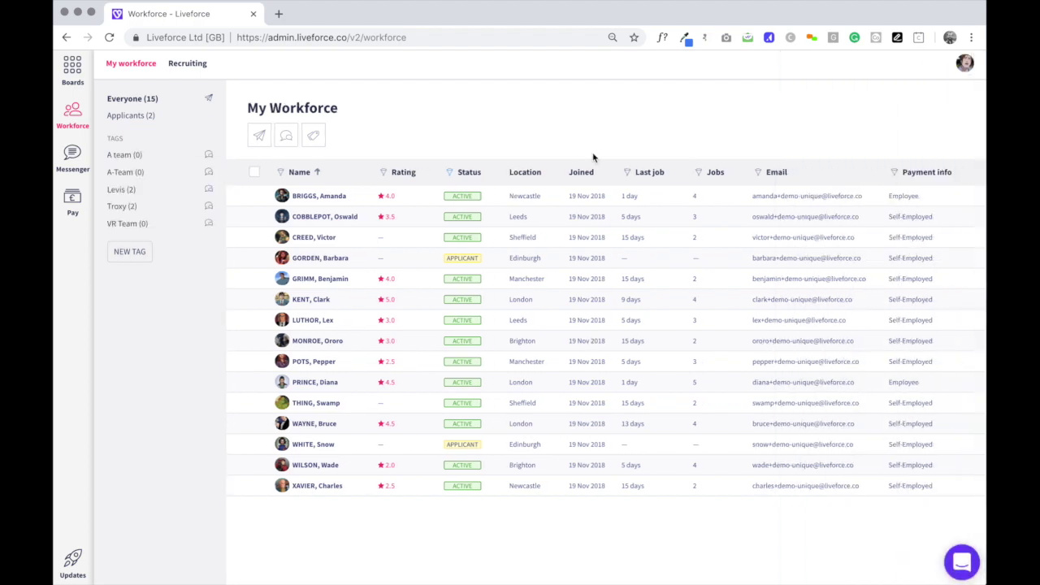
Tag the Manchester, London and Brighton freelancers with both A team and A-Team.
{"action": "left_click", "coordinate": [253, 279]}
{"action": "left_click", "coordinate": [253, 299]}
{"action": "left_click", "coordinate": [253, 340]}
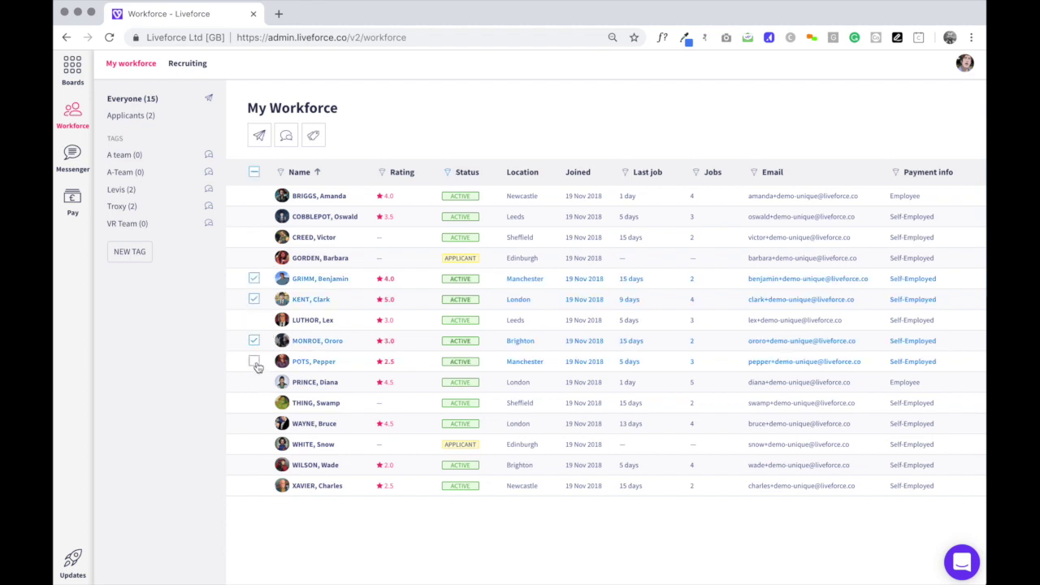
{"action": "left_click", "coordinate": [312, 136]}
{"action": "left_click", "coordinate": [332, 187]}
{"action": "type", "text": "a"}
{"action": "left_click", "coordinate": [345, 229]}
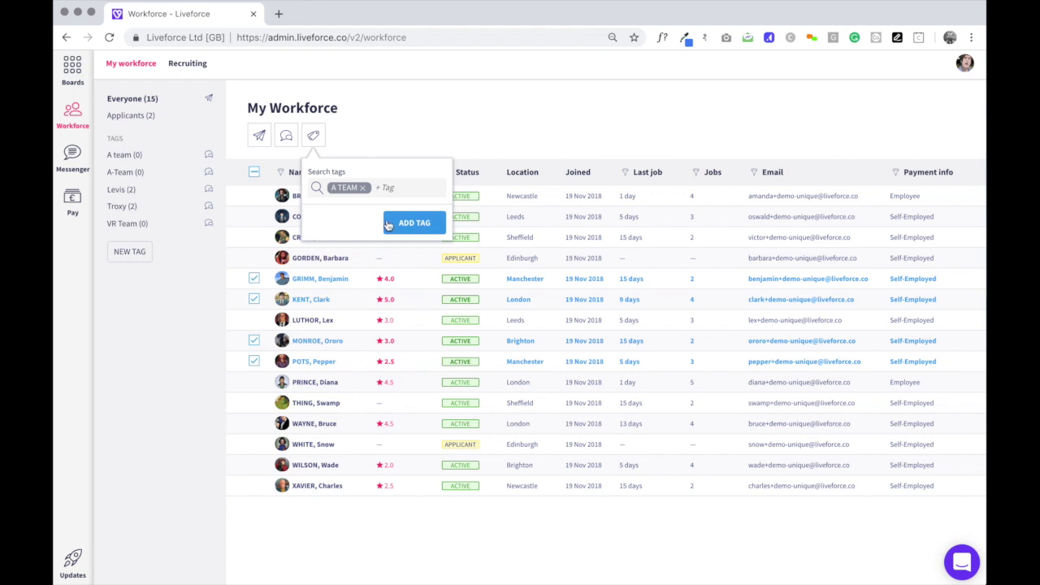
{"action": "left_click", "coordinate": [388, 227]}
{"action": "left_click", "coordinate": [389, 231]}
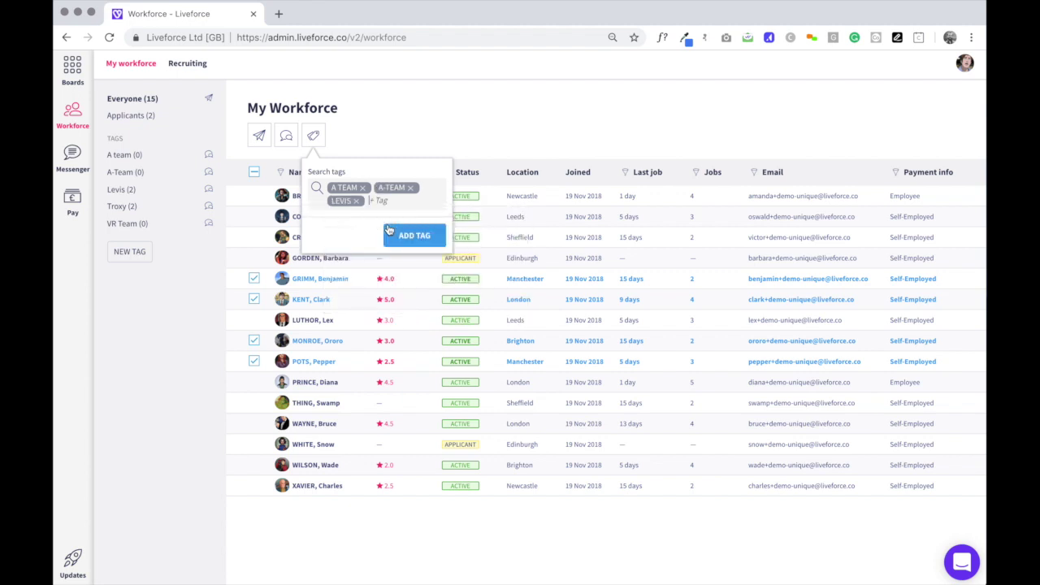
{"action": "left_click", "coordinate": [357, 202]}
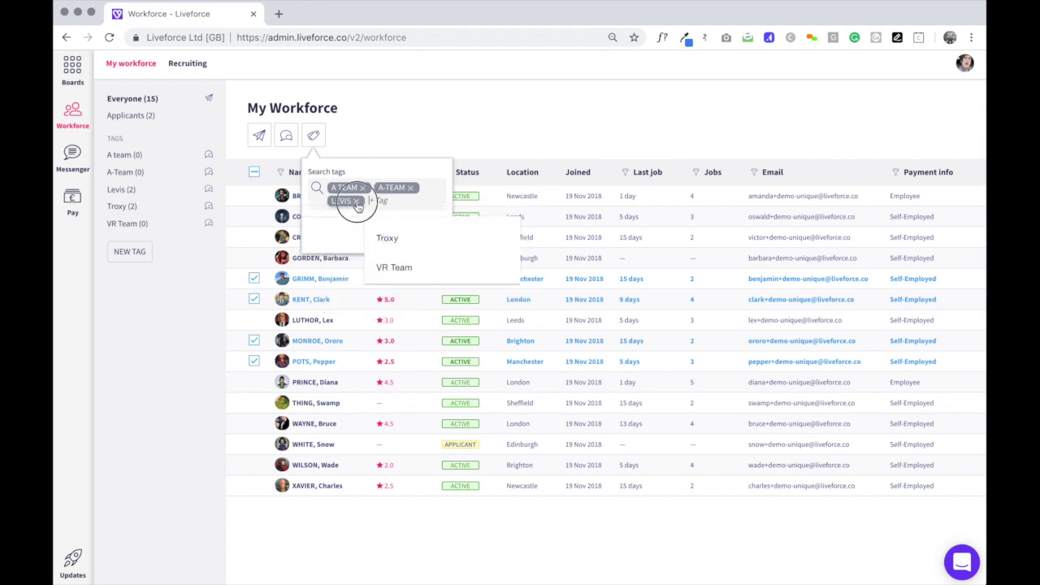
{"action": "left_click", "coordinate": [349, 145]}
{"action": "left_click", "coordinate": [312, 135]}
{"action": "left_click", "coordinate": [403, 231]}
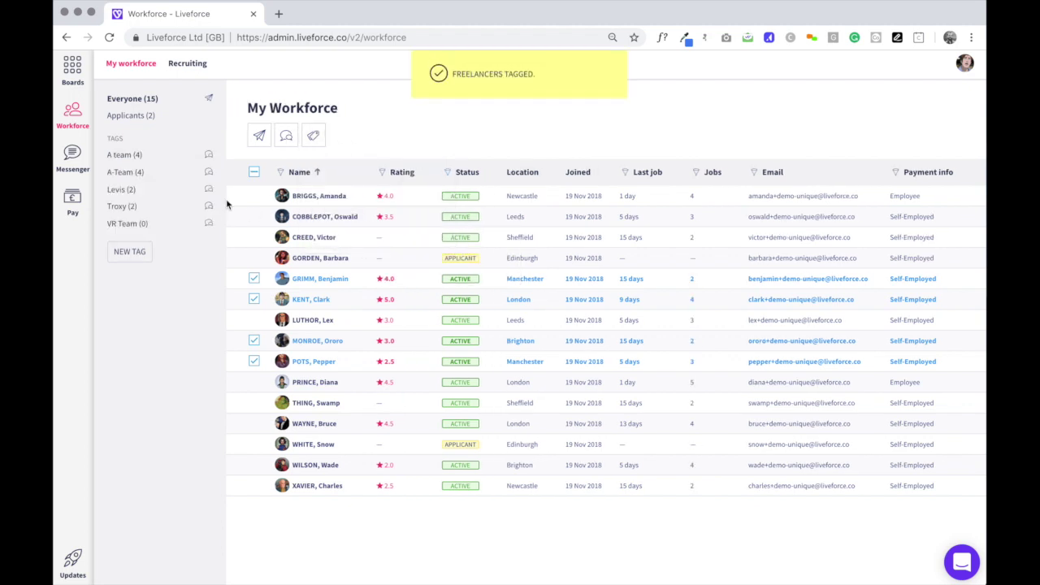
Untag the Manchester freelancer from A team, leaving the tag with 3 people.
{"action": "left_click", "coordinate": [120, 156]}
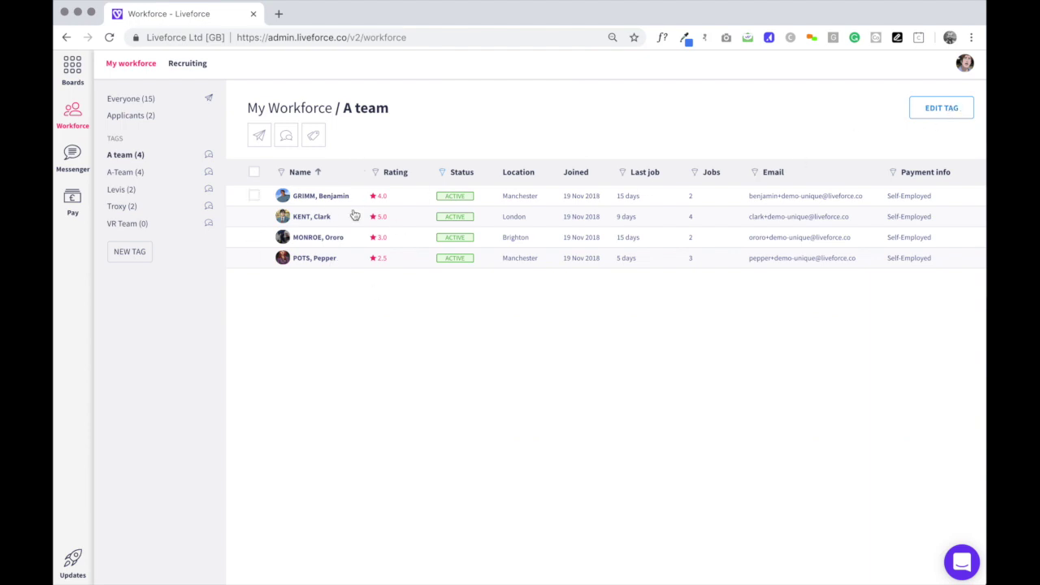
{"action": "left_click", "coordinate": [253, 197]}
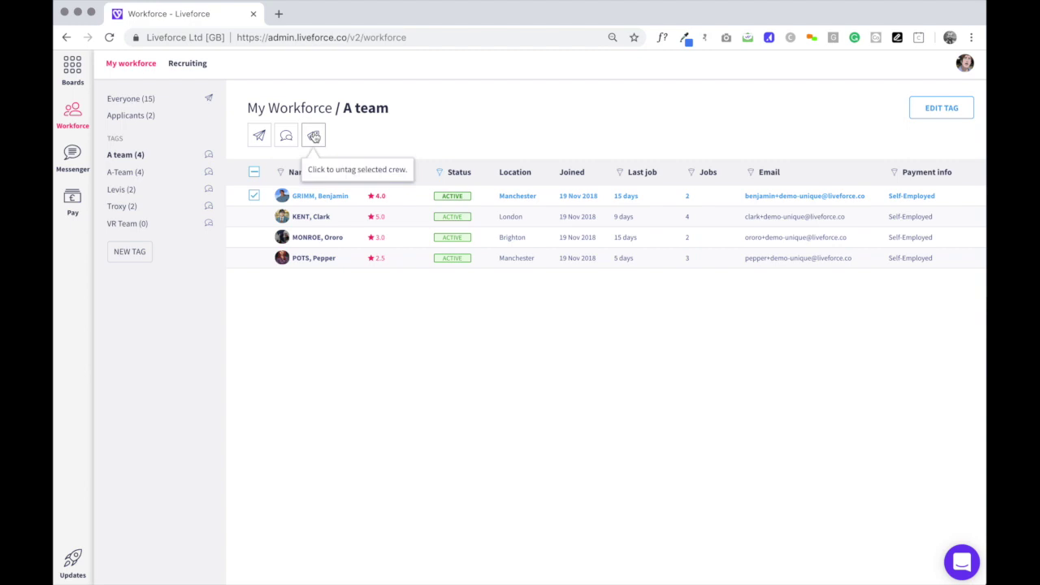
{"action": "left_click", "coordinate": [314, 137]}
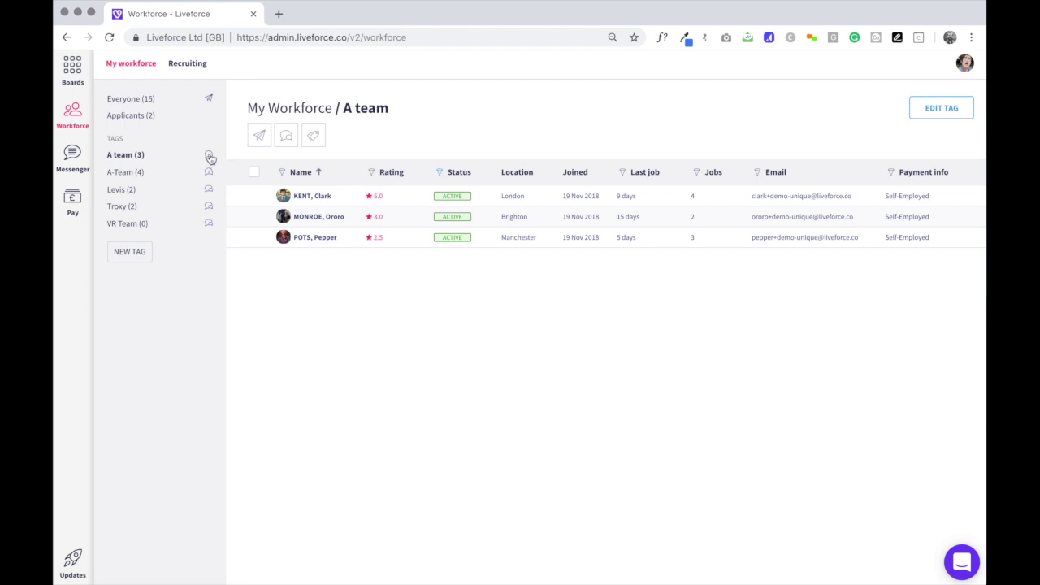
{"action": "left_click", "coordinate": [209, 155]}
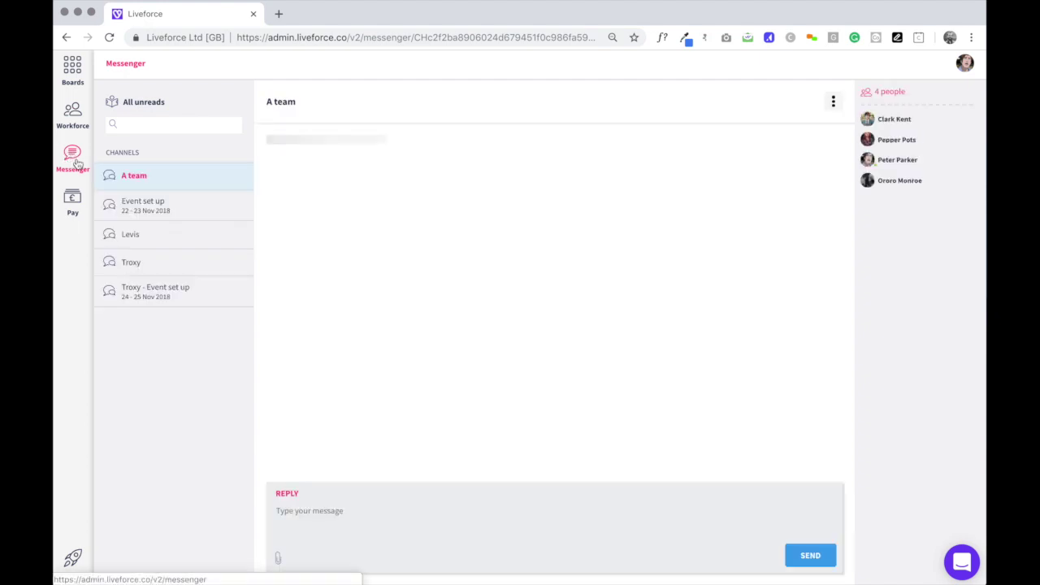
Post 'hi guys - can you come to the office omtorrow for a briefing?' in the A team chat.
{"action": "left_click", "coordinate": [321, 526]}
{"action": "type", "text": "hi guys - "}
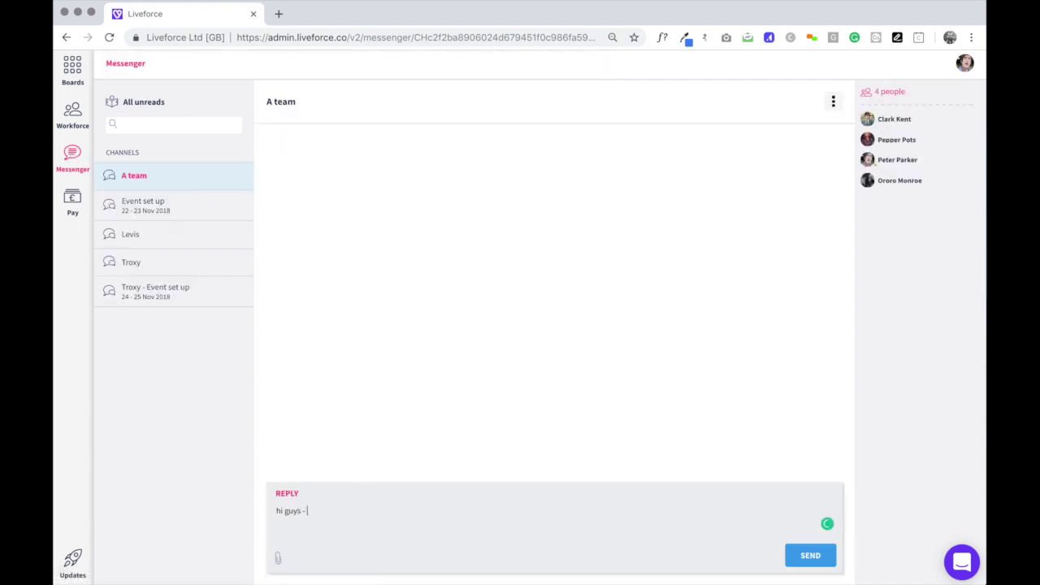
{"action": "type", "text": "can you come to the office omtorrow for a briefing?"}
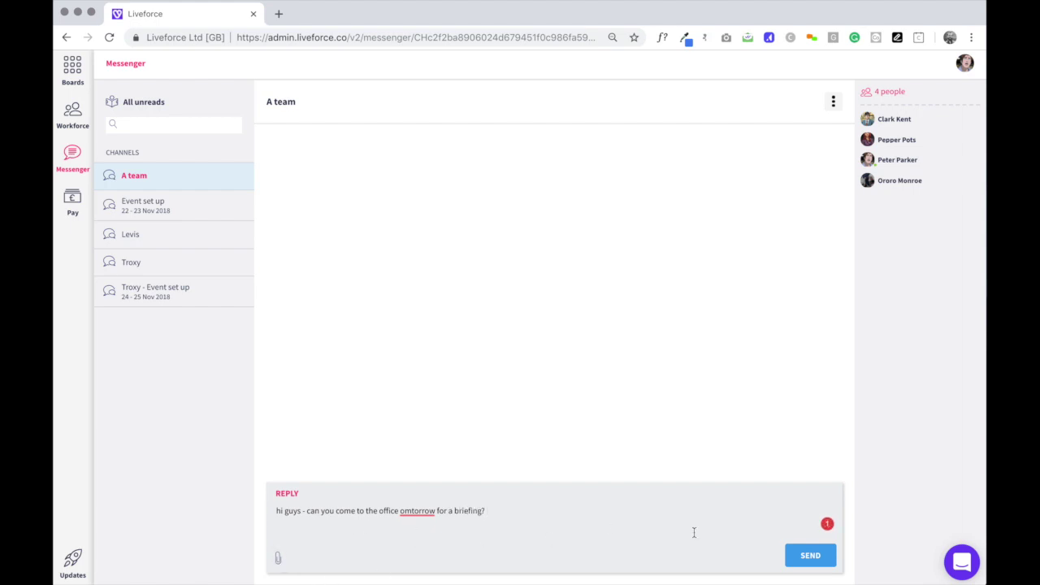
{"action": "left_click", "coordinate": [809, 556]}
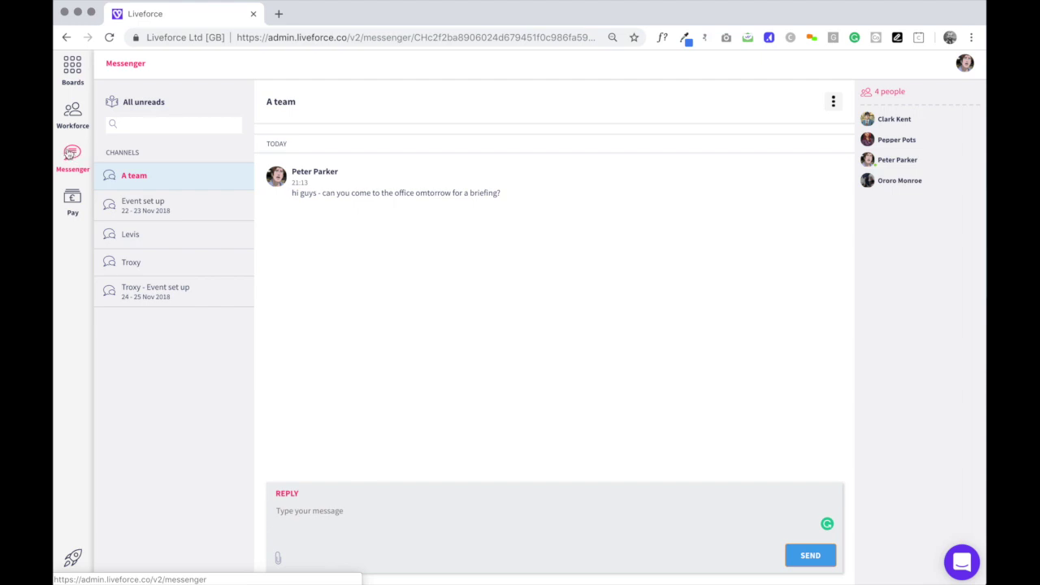
Post 'guys - remember hard hats, black trousers' in the Ad Hoc Jobs Troxy Lighting Technician crew chat.
{"action": "left_click", "coordinate": [72, 68]}
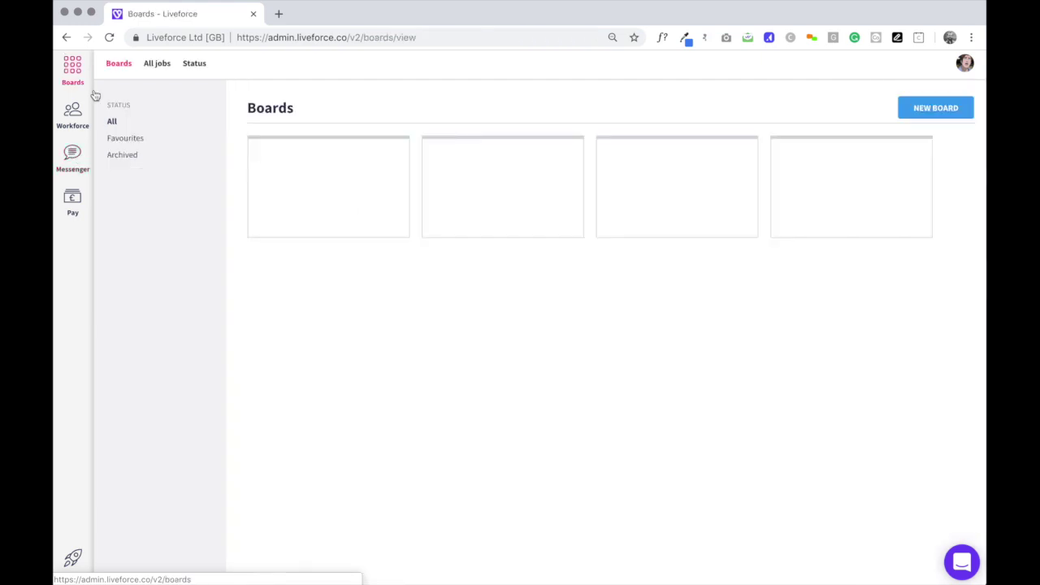
{"action": "left_click", "coordinate": [330, 254]}
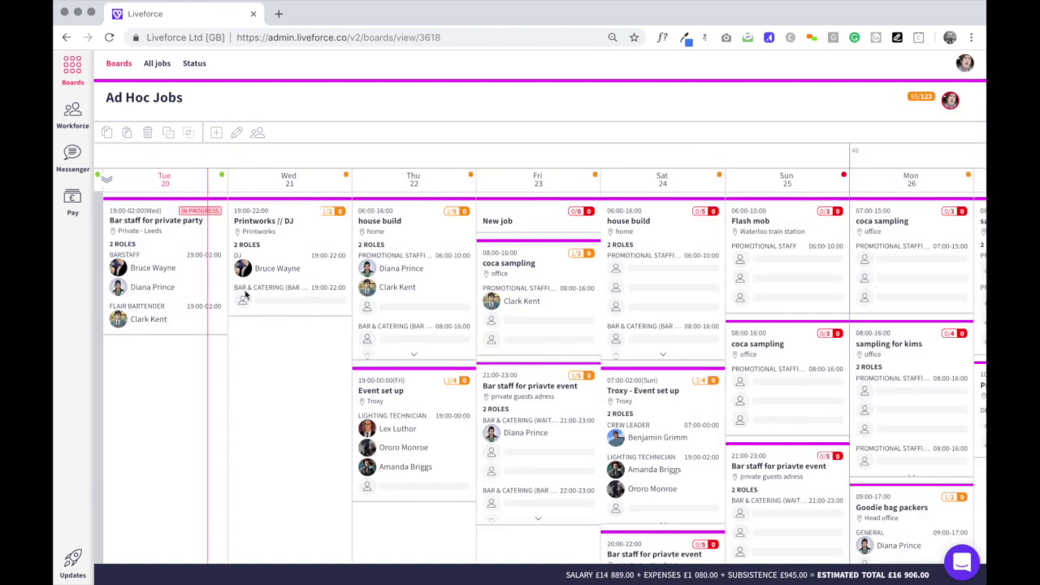
{"action": "left_click", "coordinate": [643, 470]}
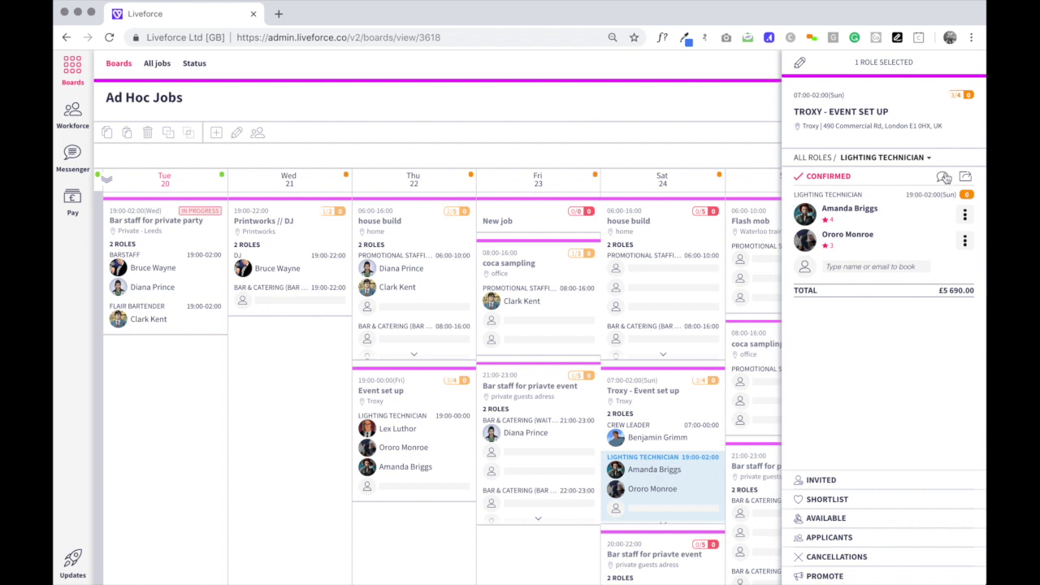
{"action": "left_click", "coordinate": [944, 178]}
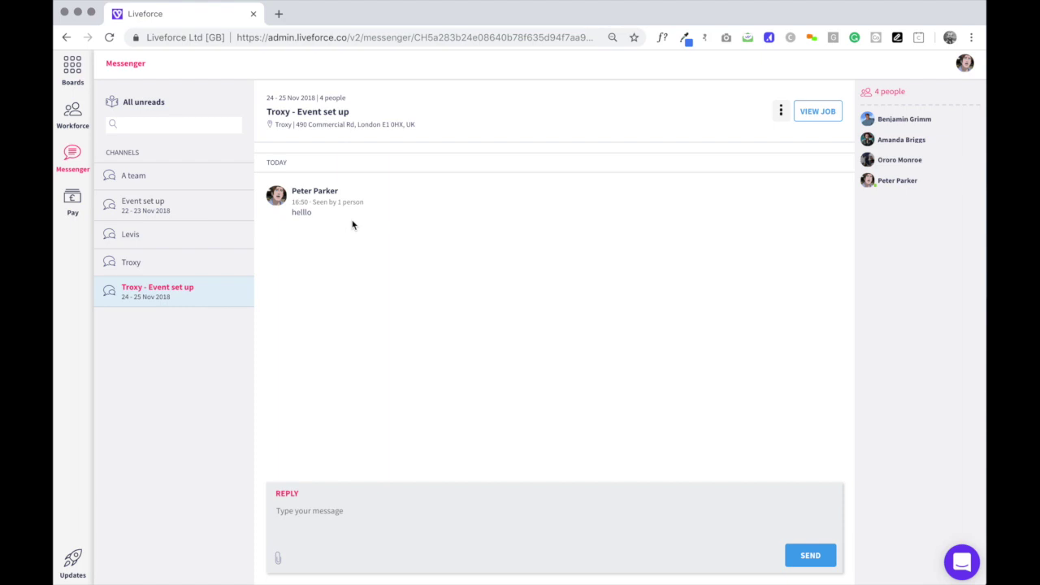
{"action": "left_click", "coordinate": [307, 520]}
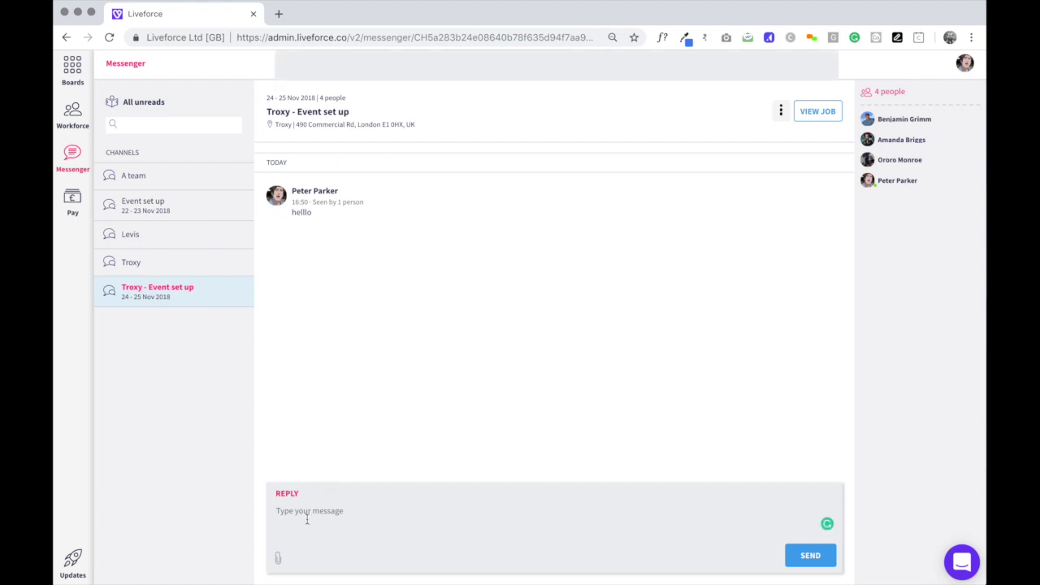
{"action": "type", "text": "guys - re"}
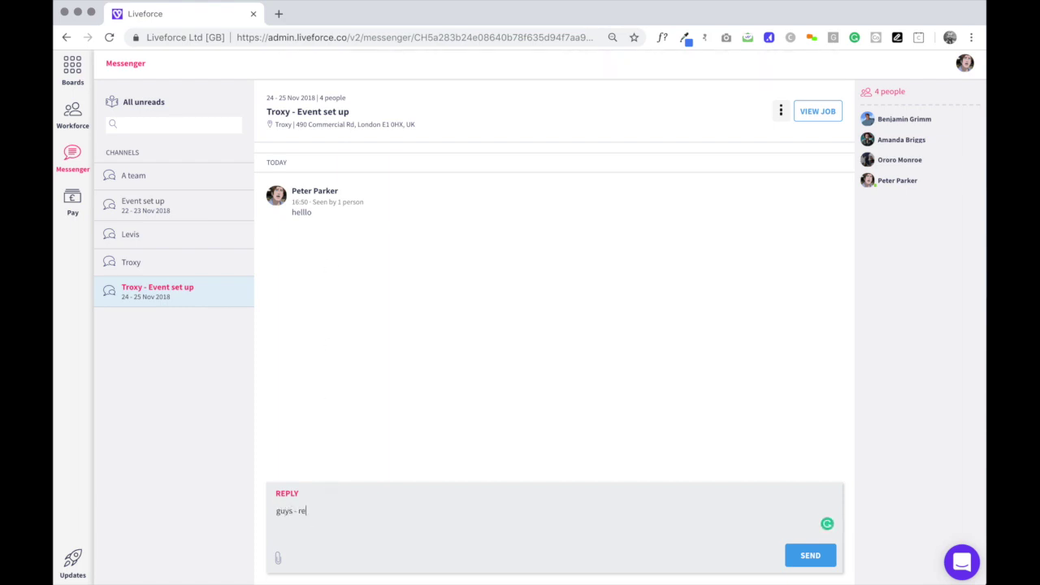
{"action": "type", "text": "member hard hats, black trousers"}
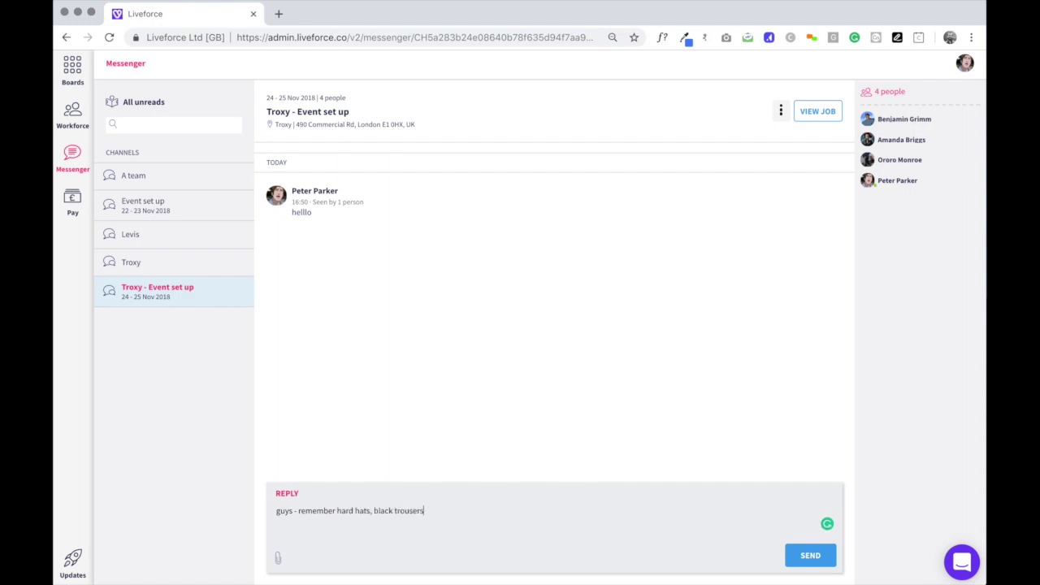
{"action": "left_click", "coordinate": [811, 557]}
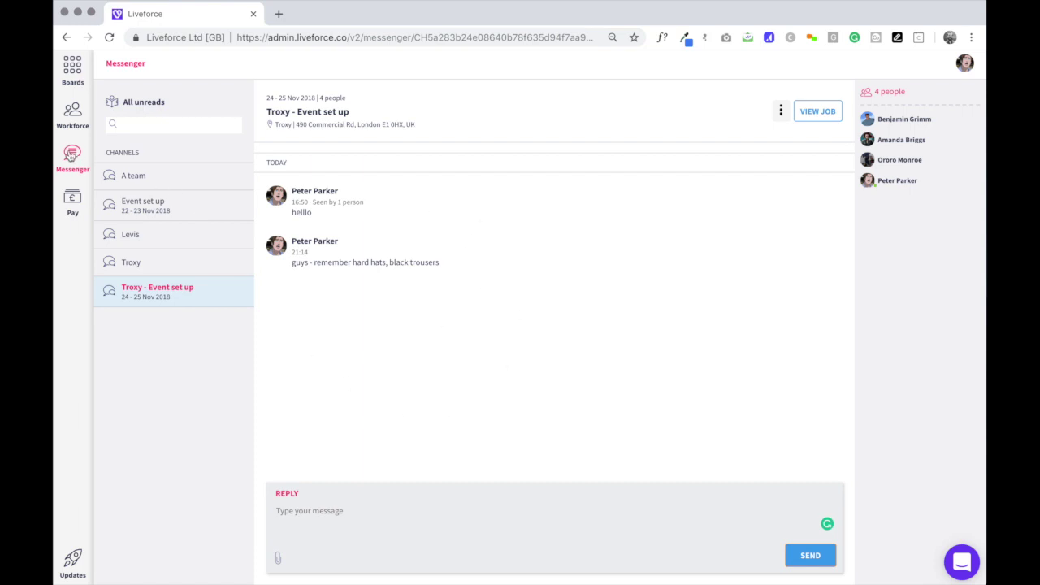
Open the Pay approvals page and scroll through this month's 76 timesheet shifts.
{"action": "left_click", "coordinate": [72, 200]}
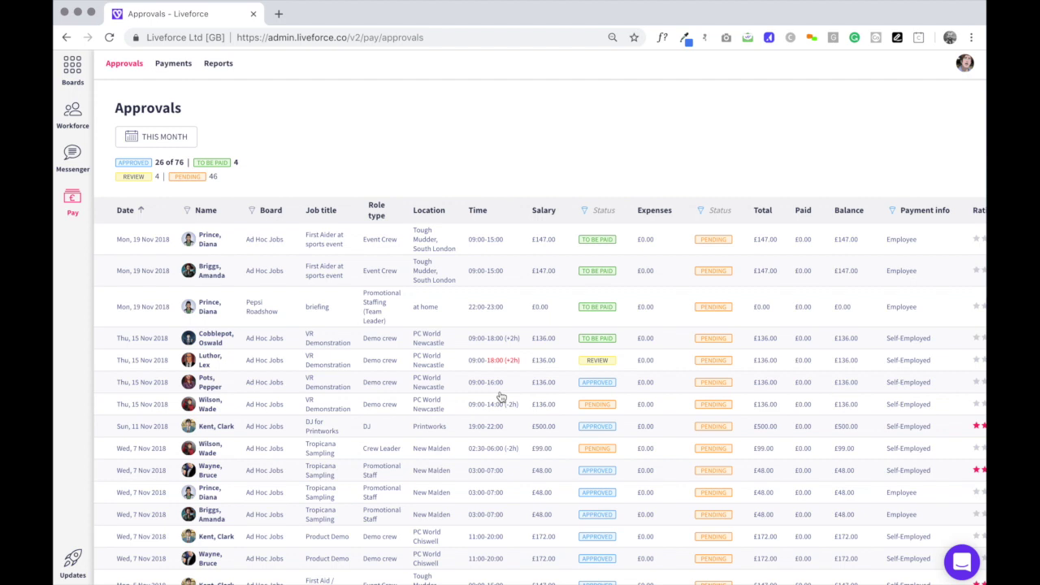
{"action": "scroll", "coordinate": [502, 397], "scroll_direction": "down", "scroll_amount": 1}
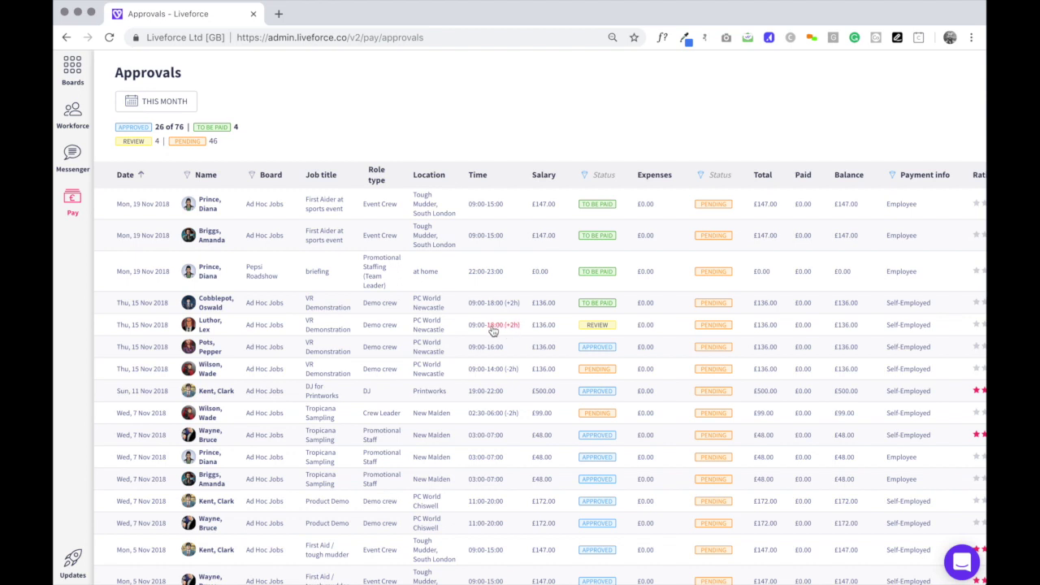
Open the 15 Nov VR Demonstration timesheet in review and check its shift end time, leaving it at 18:00.
{"action": "left_click", "coordinate": [492, 331]}
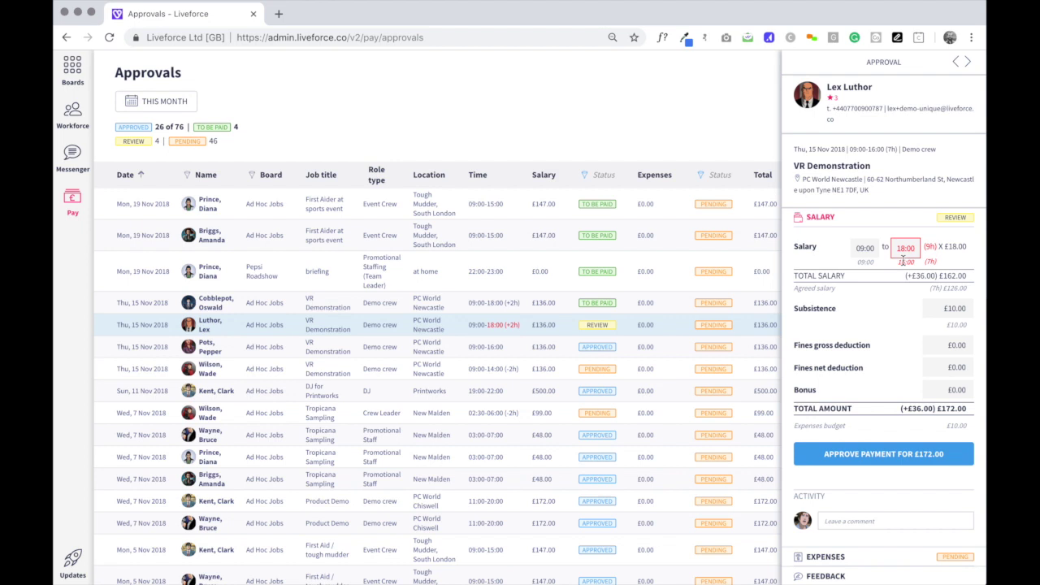
{"action": "scroll", "coordinate": [895, 389], "scroll_direction": "down", "scroll_amount": 1}
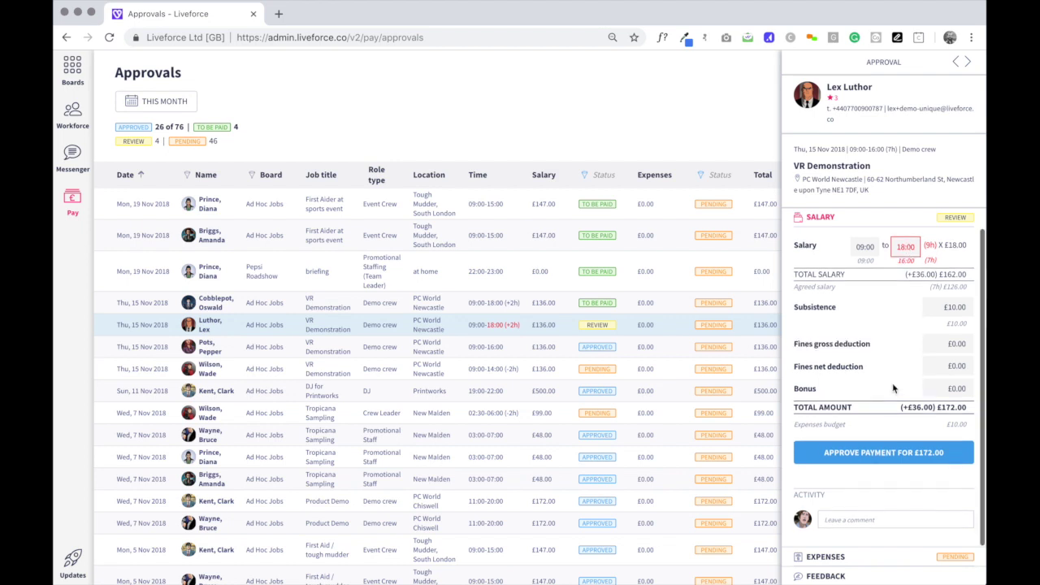
{"action": "left_click", "coordinate": [834, 522]}
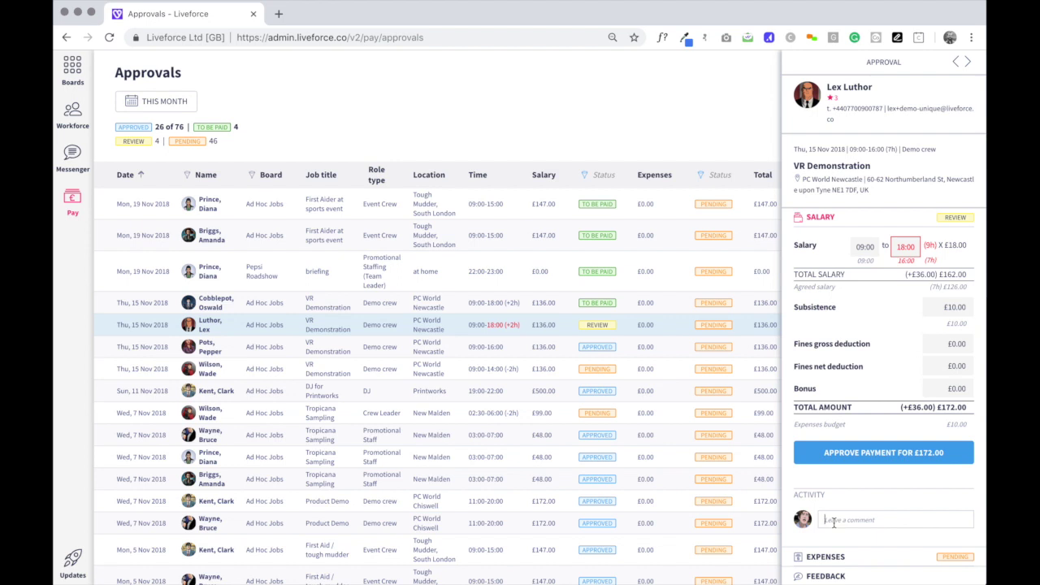
{"action": "left_click", "coordinate": [904, 248]}
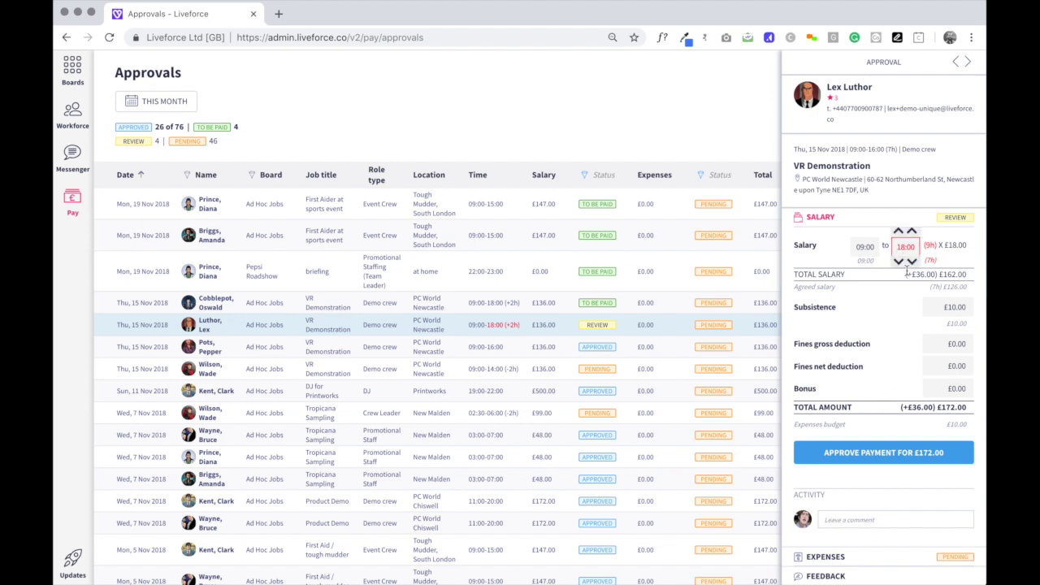
{"action": "left_click", "coordinate": [899, 261]}
{"action": "left_click", "coordinate": [898, 231]}
Approve the VR Demonstration timesheet payment of £172.00.
{"action": "left_click", "coordinate": [888, 462]}
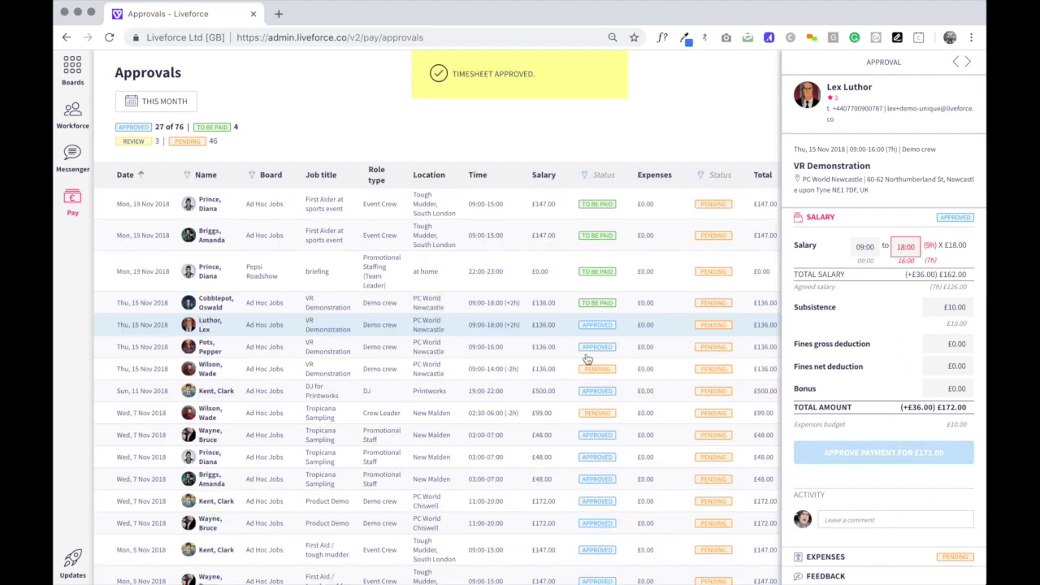
{"action": "scroll", "coordinate": [425, 437], "scroll_direction": "down", "scroll_amount": 1}
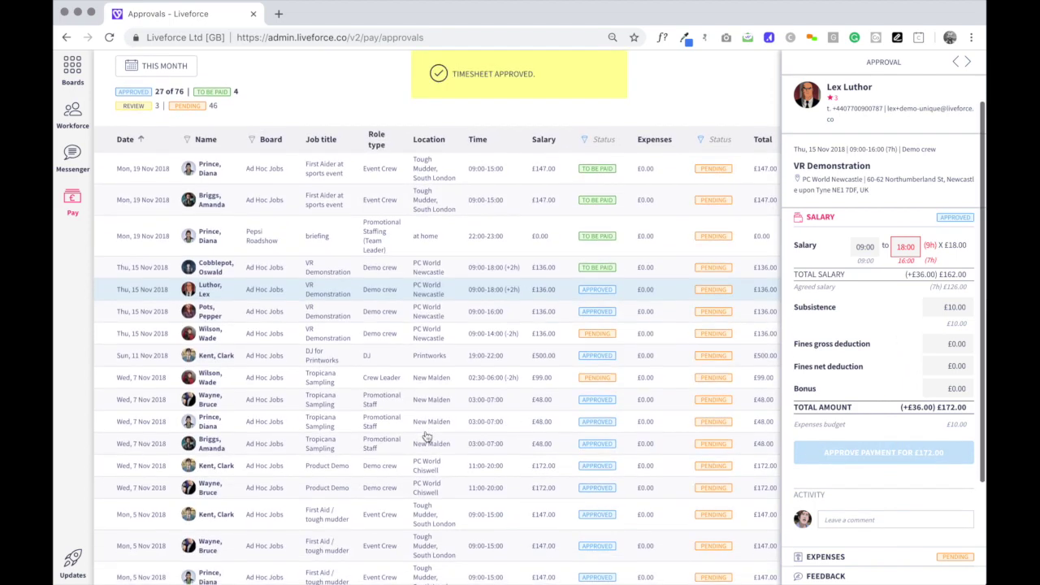
{"action": "scroll", "coordinate": [416, 312], "scroll_direction": "up", "scroll_amount": 1}
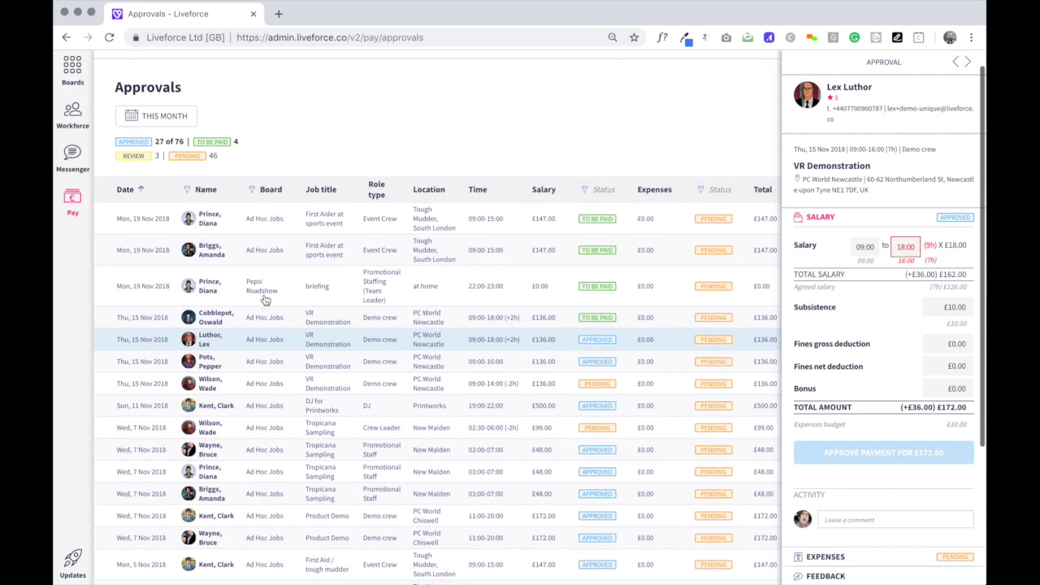
{"action": "scroll", "coordinate": [488, 399], "scroll_direction": "down", "scroll_amount": 4}
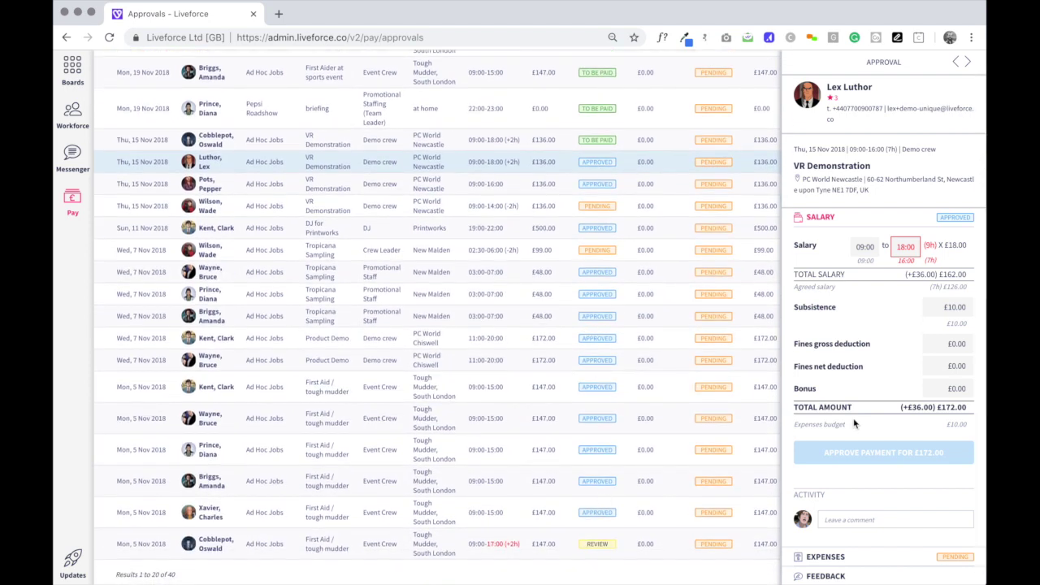
{"action": "scroll", "coordinate": [658, 361], "scroll_direction": "up", "scroll_amount": 3}
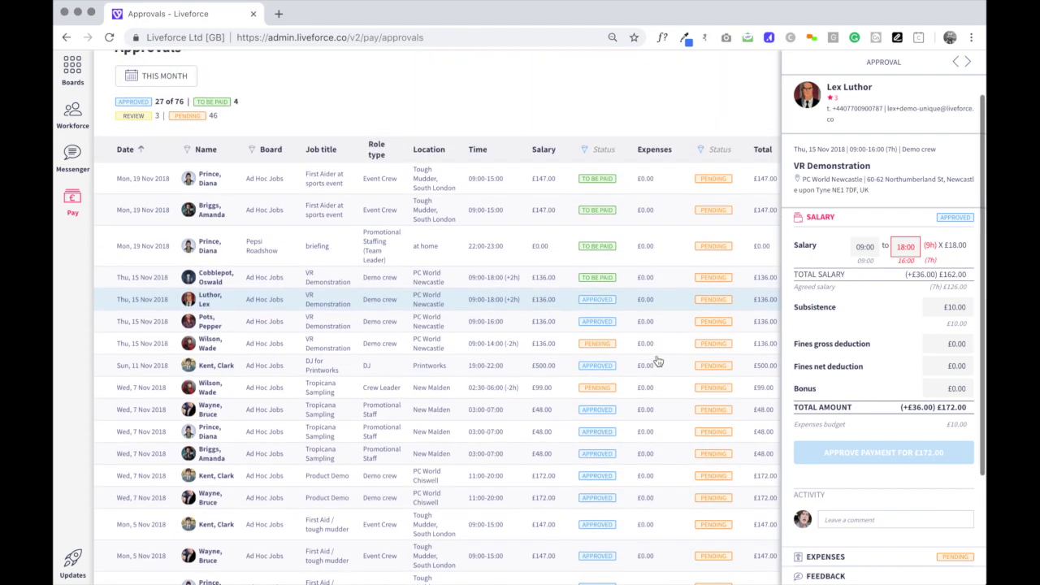
{"action": "scroll", "coordinate": [658, 361], "scroll_direction": "up", "scroll_amount": 1}
{"action": "scroll", "coordinate": [658, 361], "scroll_direction": "down", "scroll_amount": 1}
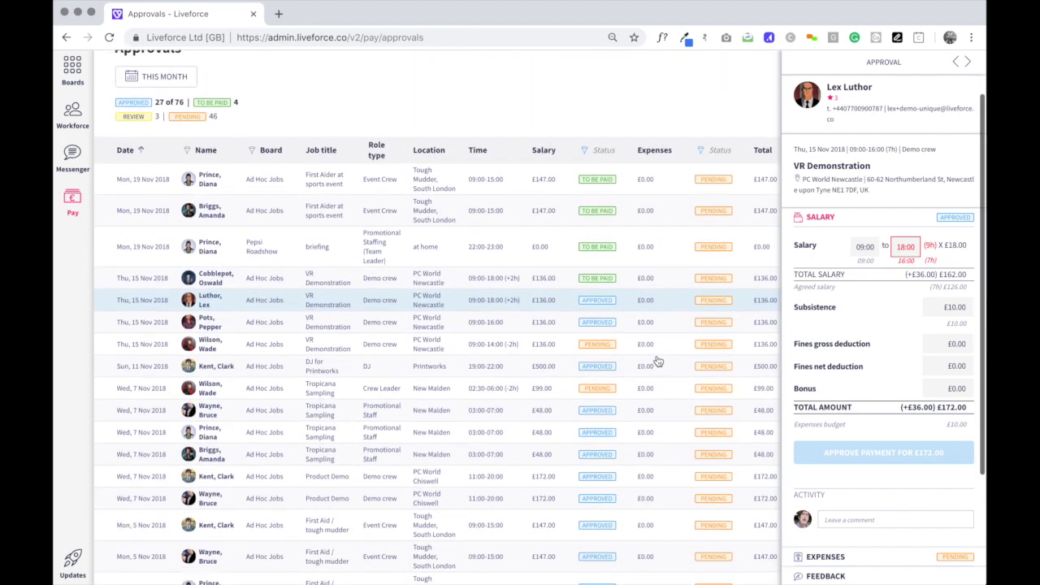
{"action": "scroll", "coordinate": [870, 389], "scroll_direction": "down", "scroll_amount": 2}
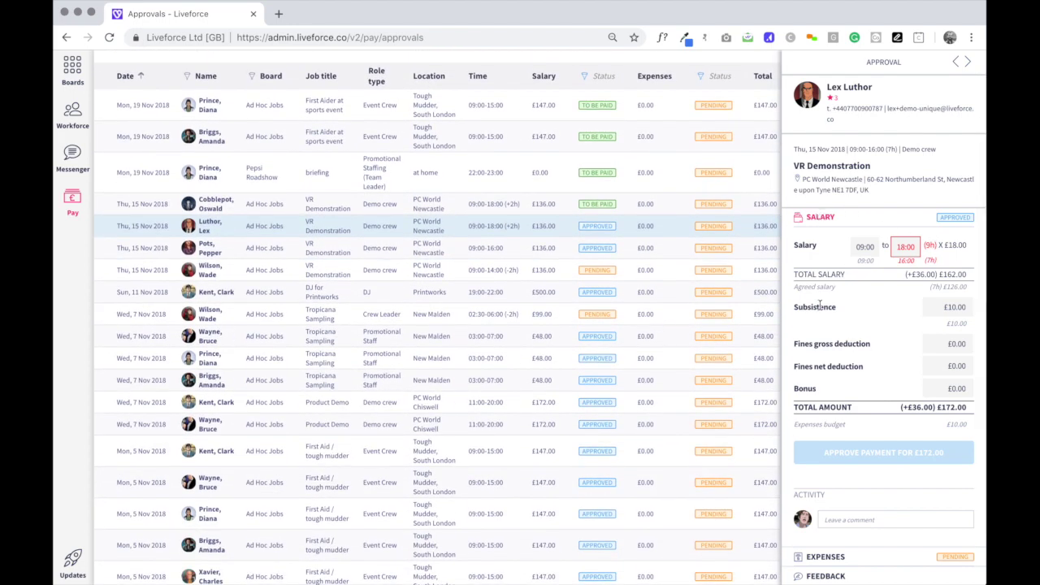
Rate the VR Demonstration worker 4 stars with feedback 'really great initiative', then close the details panel.
{"action": "left_click", "coordinate": [824, 556]}
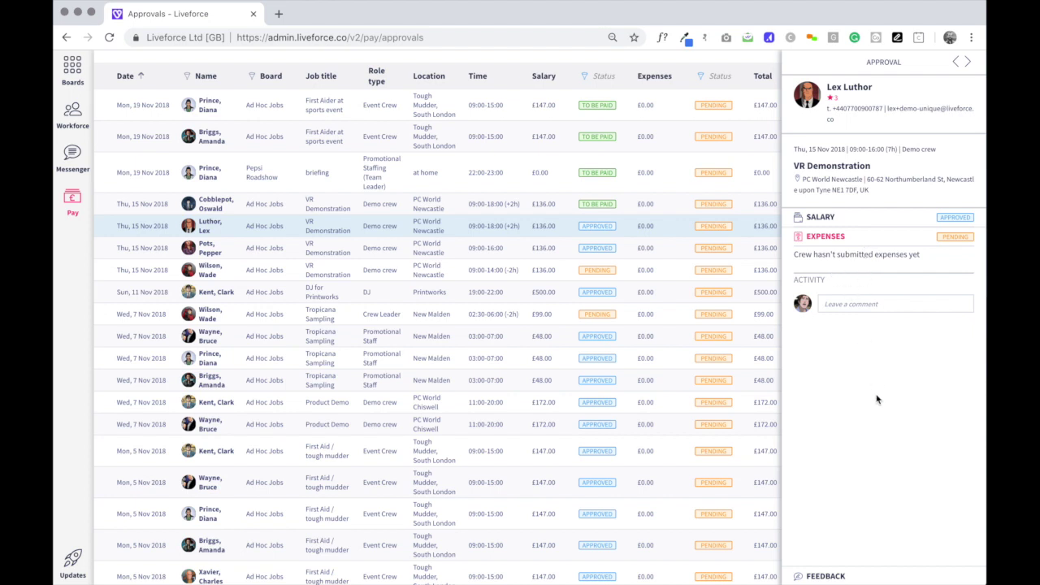
{"action": "left_click", "coordinate": [822, 576]}
{"action": "left_click", "coordinate": [915, 319]}
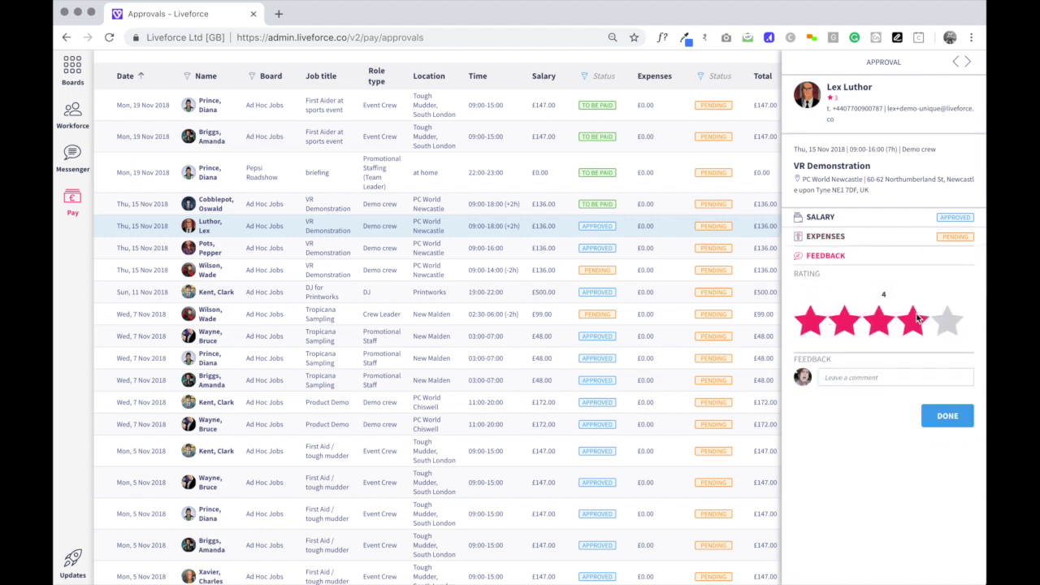
{"action": "left_click", "coordinate": [846, 379]}
{"action": "type", "text": "really great initiative"}
{"action": "left_click", "coordinate": [945, 417]}
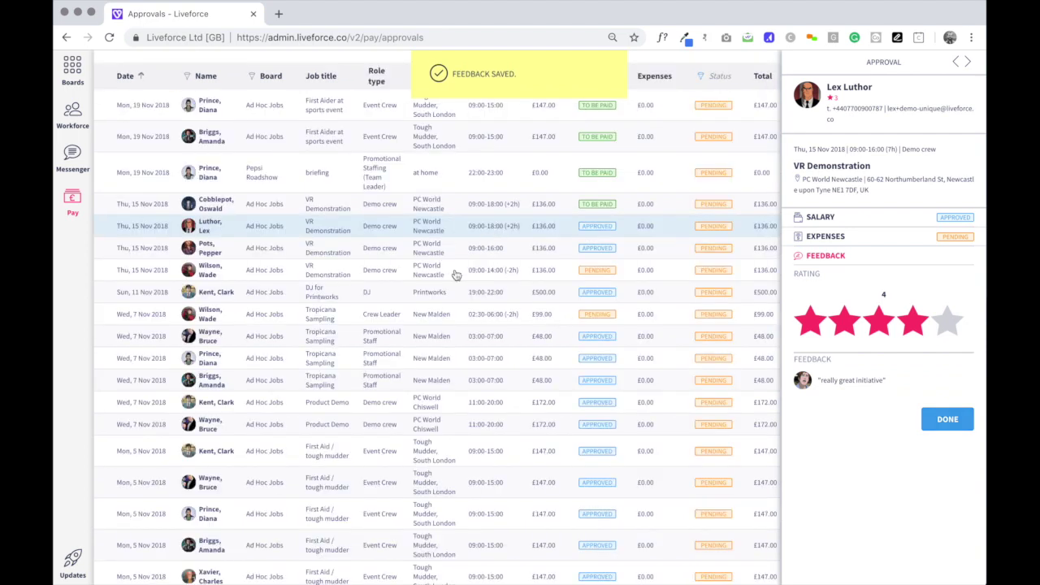
{"action": "scroll", "coordinate": [457, 276], "scroll_direction": "up", "scroll_amount": 3}
{"action": "left_click", "coordinate": [733, 146]}
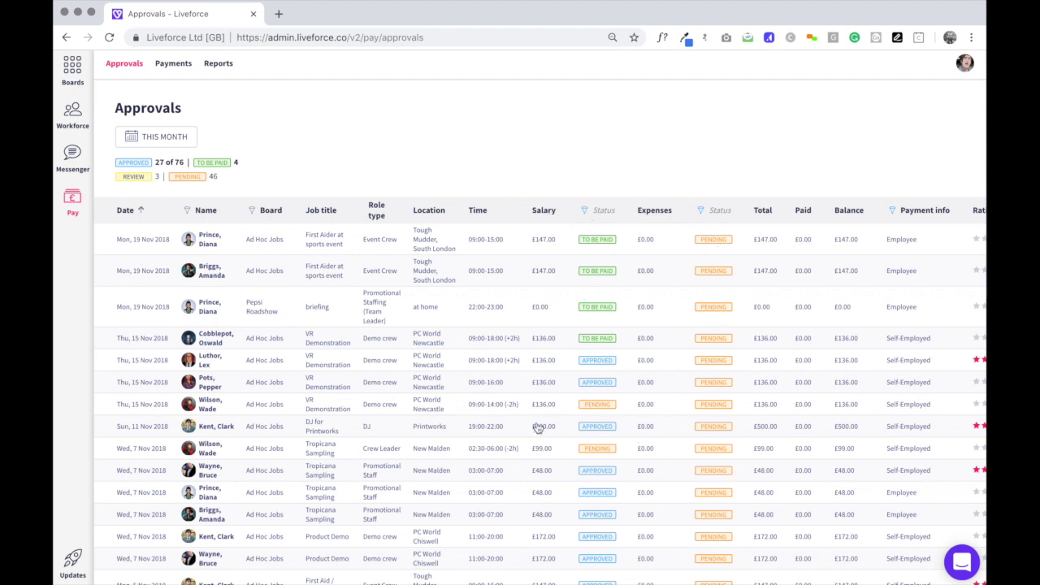
Filter the Payments list to show Employee payment info only.
{"action": "left_click", "coordinate": [165, 65]}
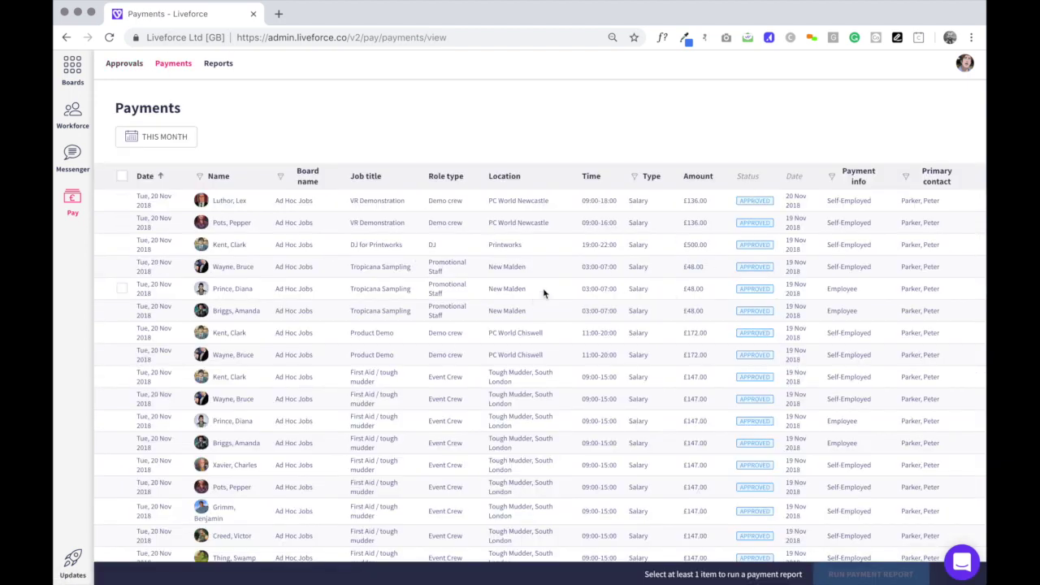
{"action": "scroll", "coordinate": [543, 291], "scroll_direction": "down", "scroll_amount": 1}
{"action": "scroll", "coordinate": [542, 291], "scroll_direction": "up", "scroll_amount": 1}
{"action": "left_click", "coordinate": [832, 178]}
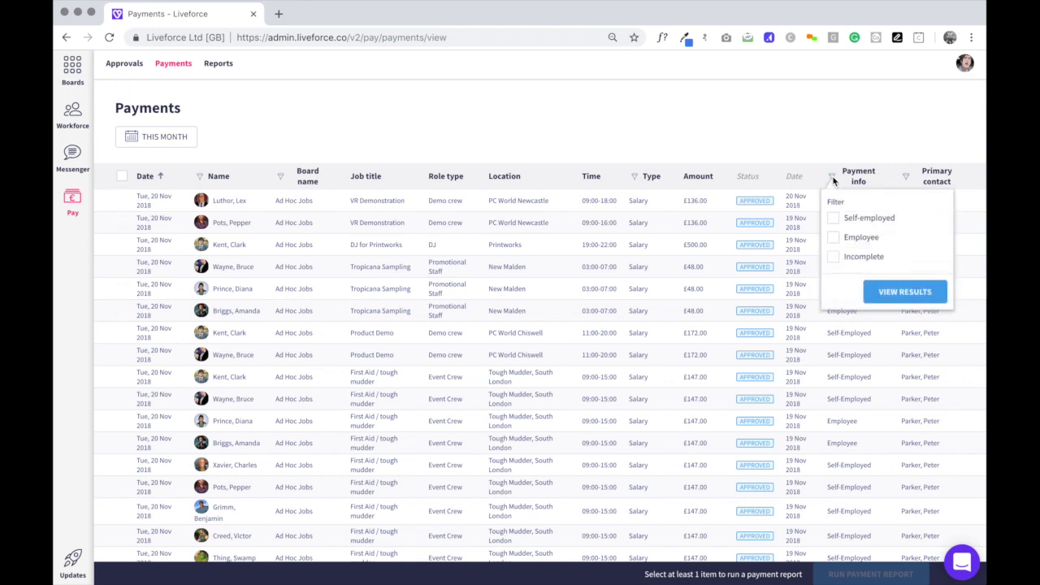
{"action": "left_click", "coordinate": [833, 237]}
{"action": "left_click", "coordinate": [893, 291]}
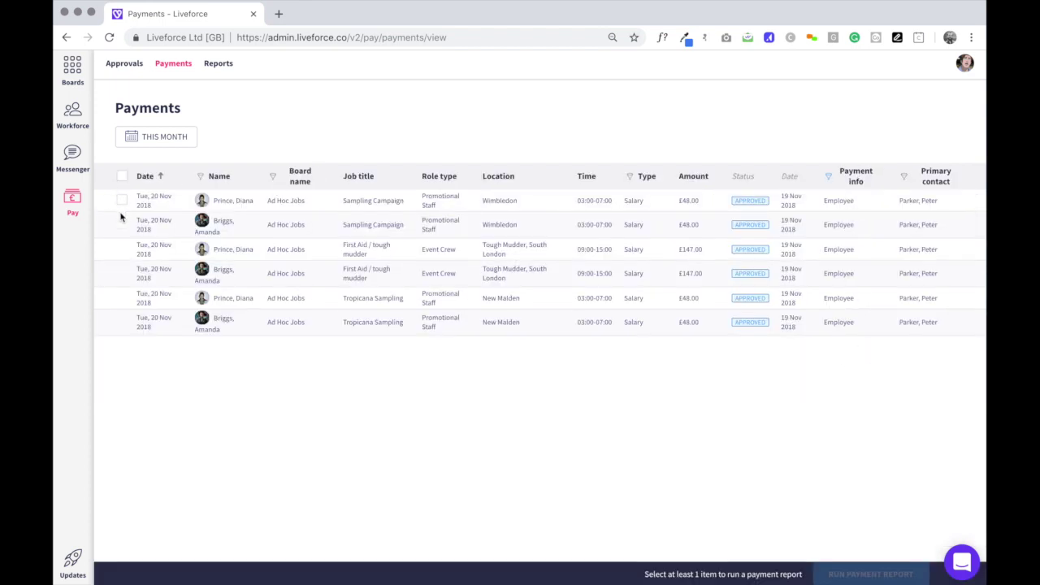
Select four employee payments and run a payment report totalling £291.00.
{"action": "left_click", "coordinate": [122, 199]}
{"action": "left_click", "coordinate": [122, 255]}
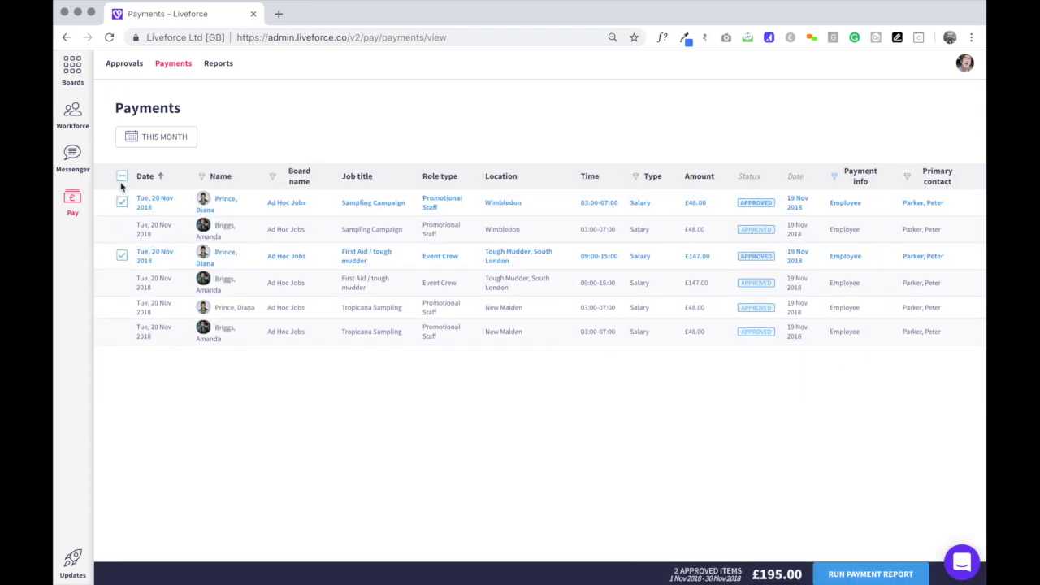
{"action": "left_click", "coordinate": [122, 175]}
{"action": "left_click", "coordinate": [122, 224]}
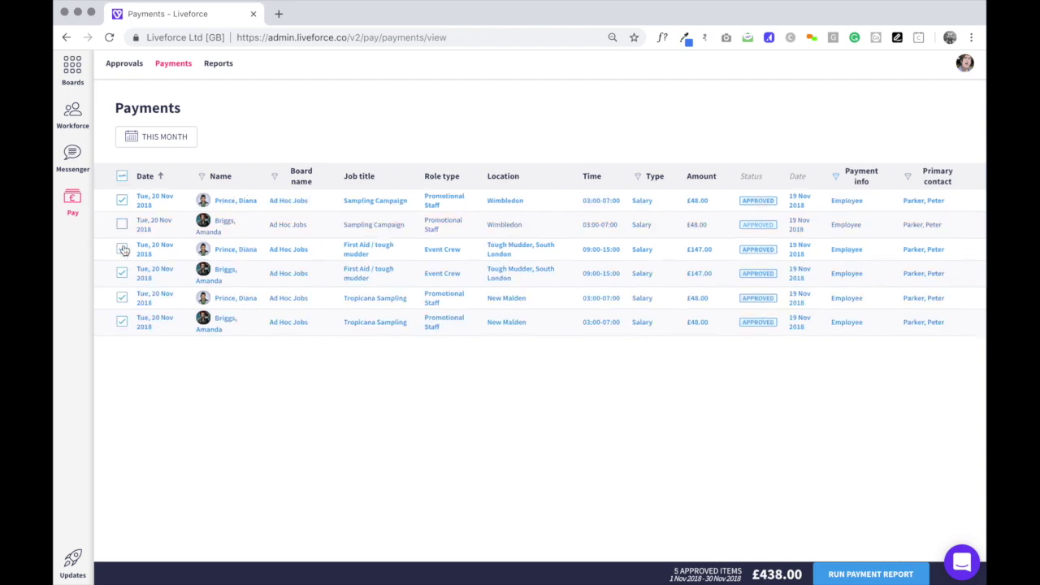
{"action": "left_click", "coordinate": [122, 249]}
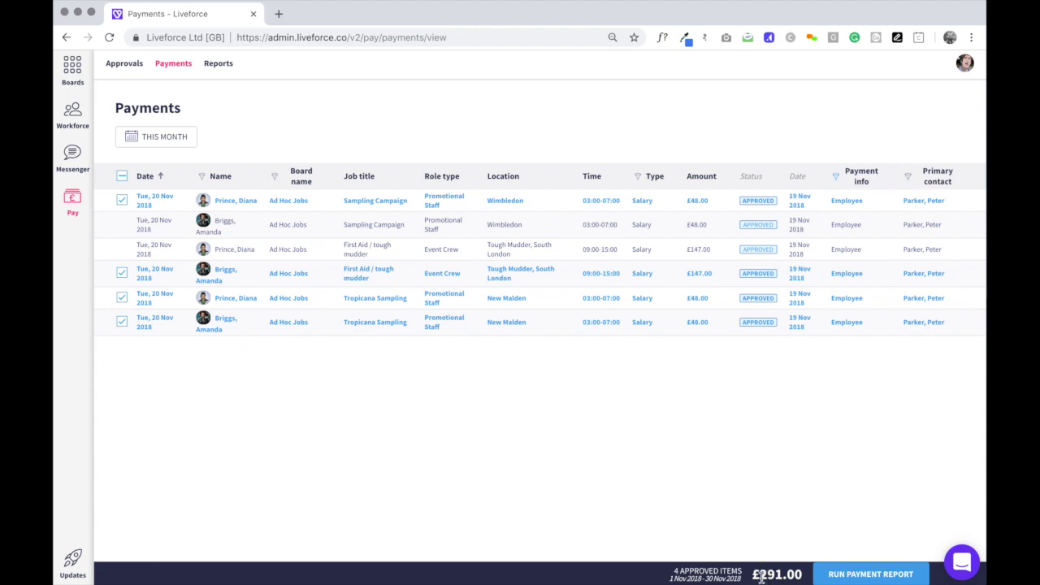
{"action": "left_click", "coordinate": [857, 577]}
Title the £291.00 payment report 'urgent payroll run' and confirm its creation.
{"action": "triple_click", "coordinate": [162, 149]}
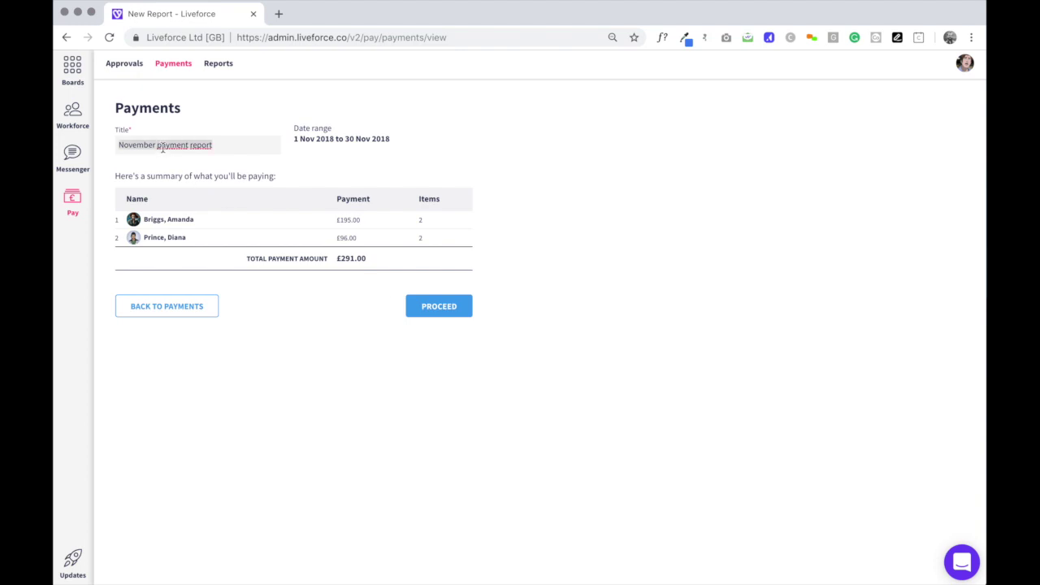
{"action": "type", "text": "urgent payroll run"}
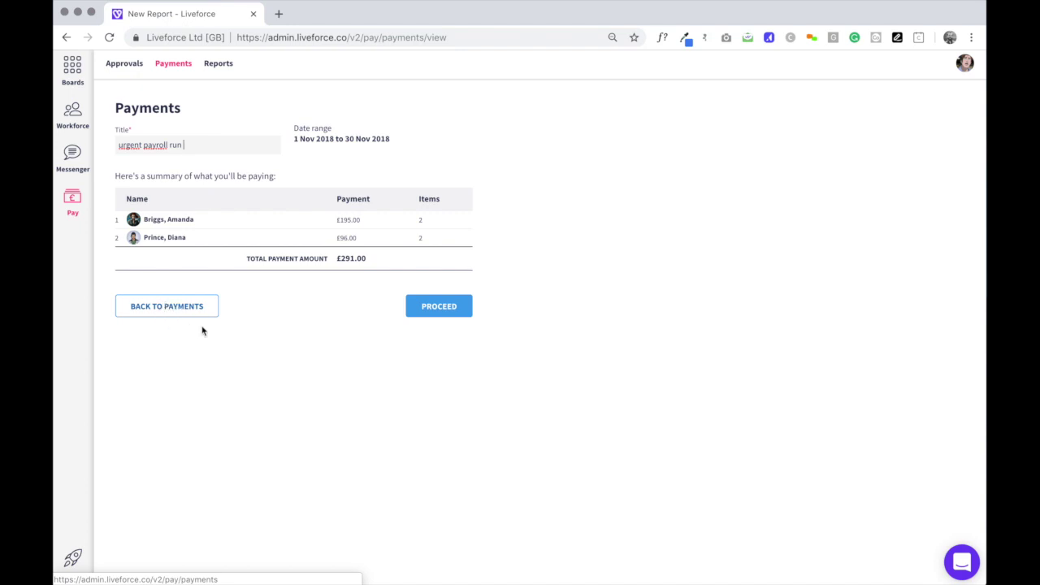
{"action": "left_click", "coordinate": [451, 307]}
{"action": "left_click", "coordinate": [585, 343]}
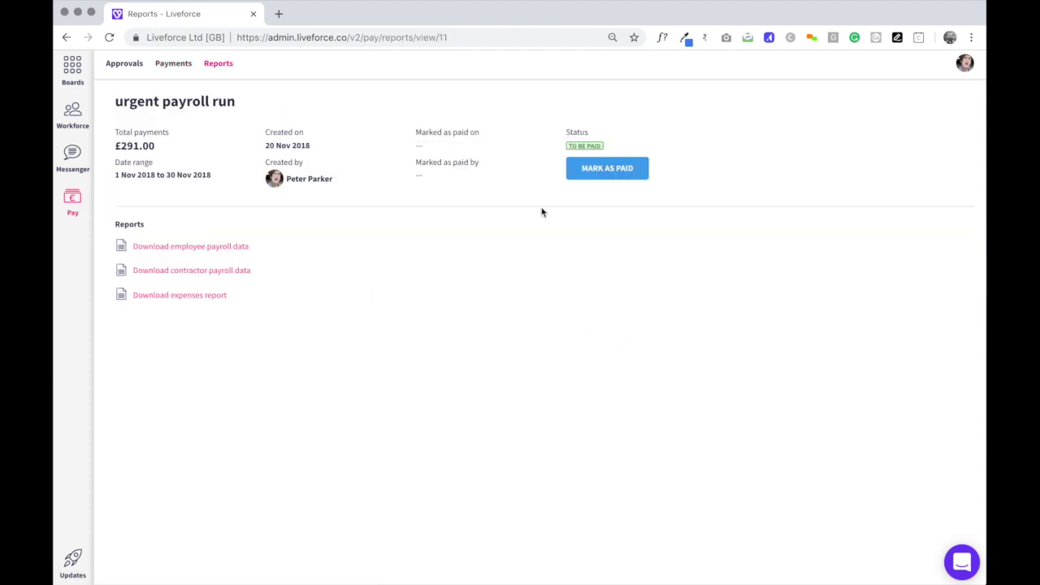
Download the urgent payroll run's employee payroll data as .xlsx and open the product updates portal.
{"action": "left_click", "coordinate": [212, 254]}
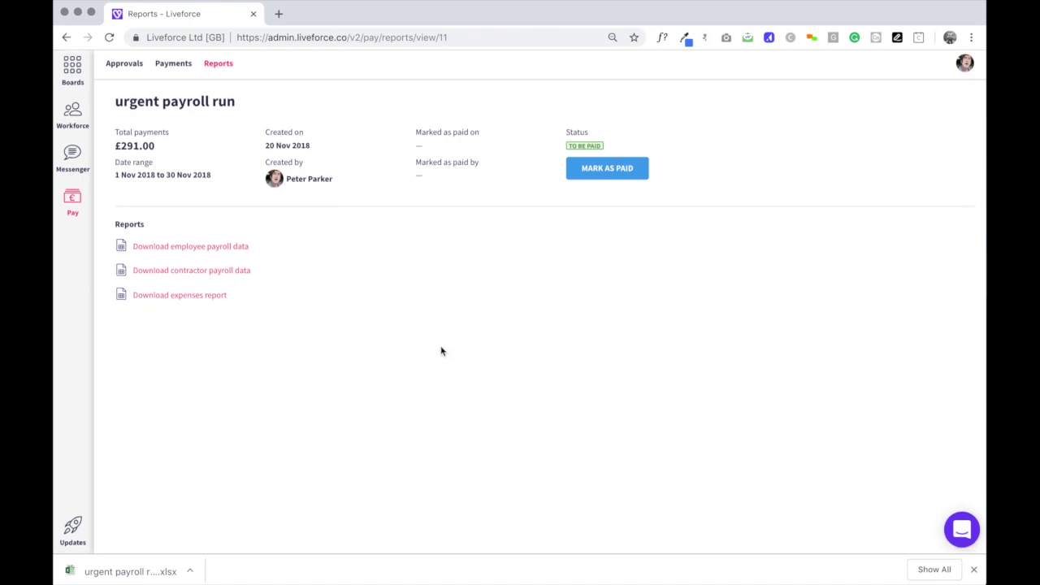
{"action": "left_click", "coordinate": [72, 529]}
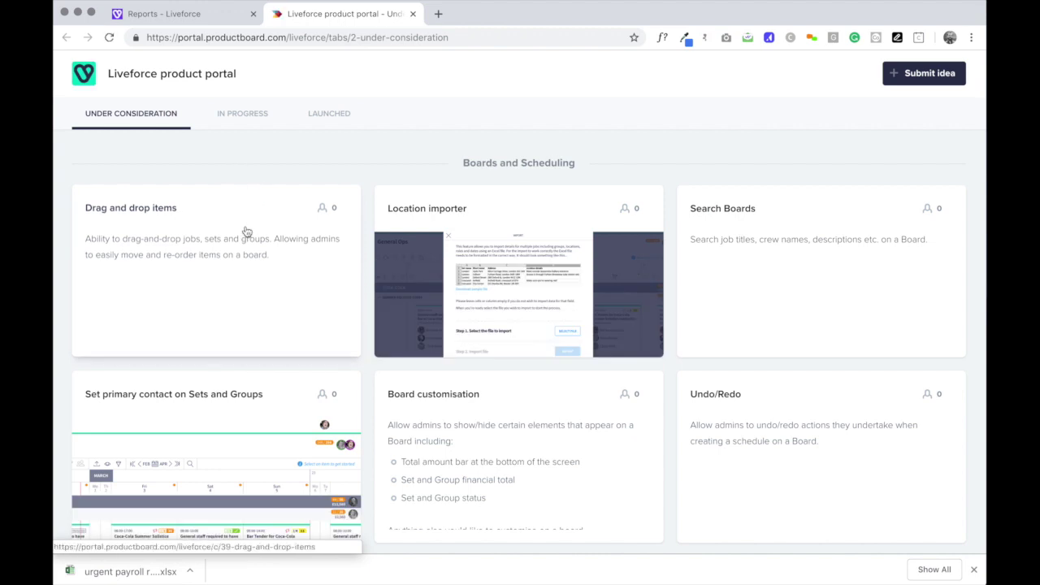
Browse the In Progress ideas and read through the 'Add jobs in the past' idea details.
{"action": "left_click", "coordinate": [235, 113]}
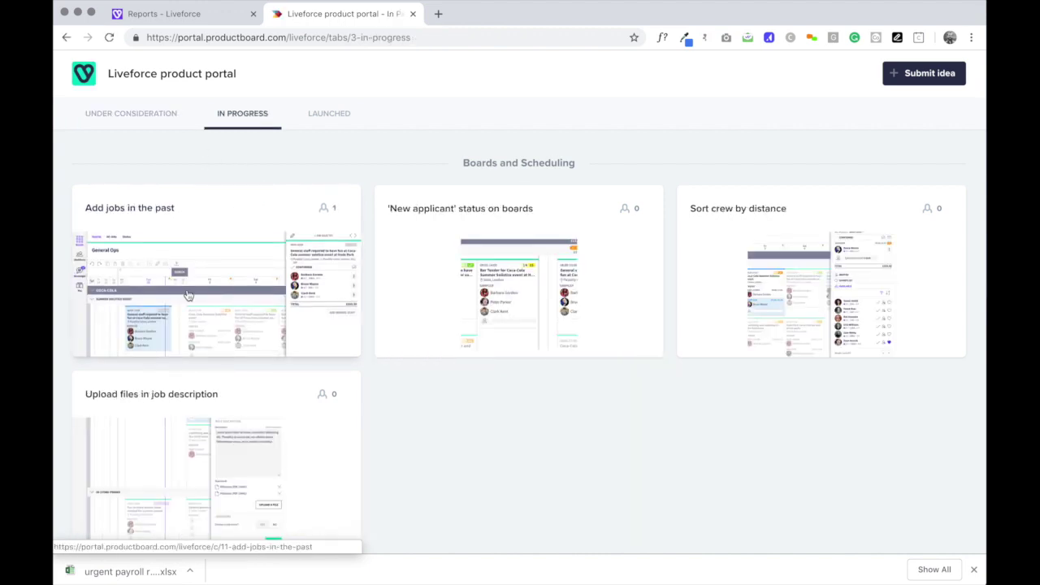
{"action": "scroll", "coordinate": [236, 321], "scroll_direction": "down", "scroll_amount": 2}
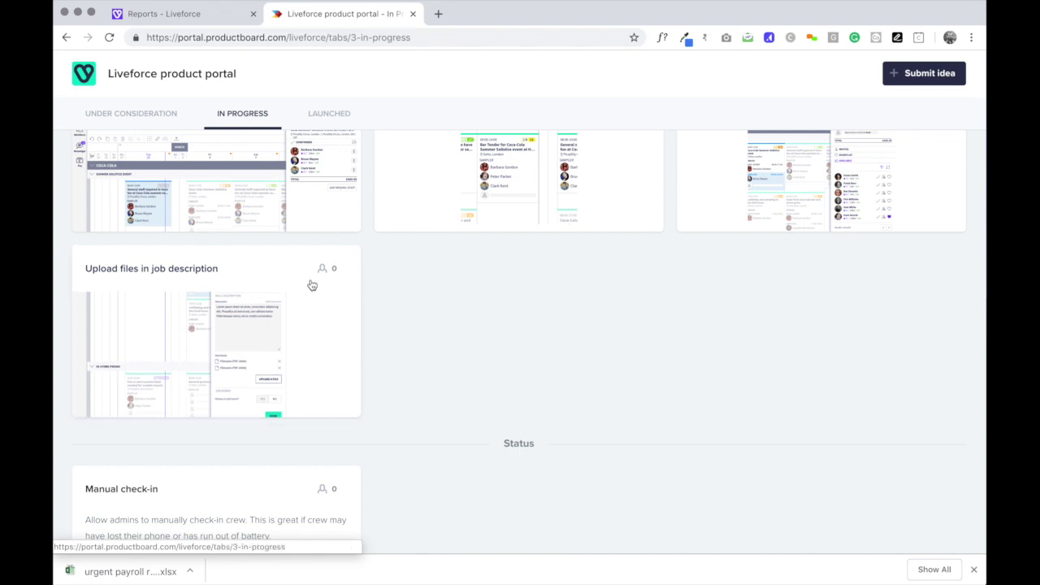
{"action": "scroll", "coordinate": [307, 248], "scroll_direction": "up", "scroll_amount": 2}
{"action": "left_click", "coordinate": [180, 235]}
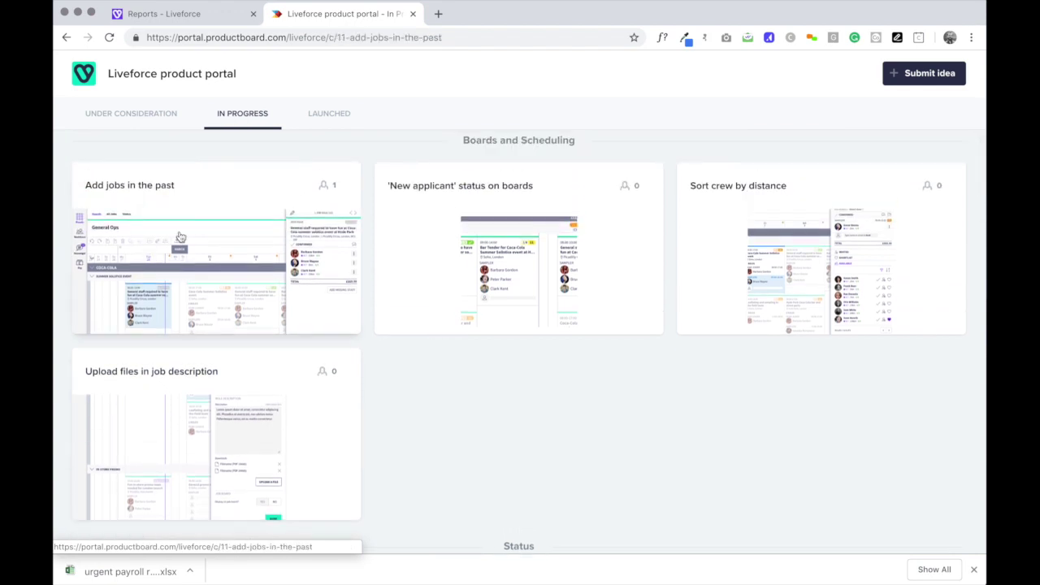
{"action": "scroll", "coordinate": [488, 298], "scroll_direction": "up", "scroll_amount": 2}
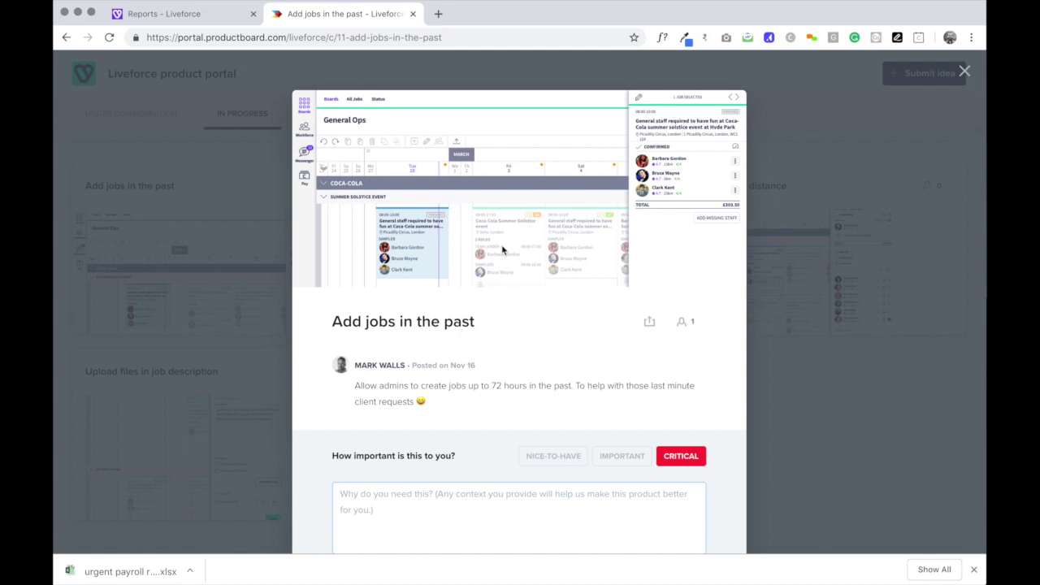
{"action": "scroll", "coordinate": [602, 451], "scroll_direction": "down", "scroll_amount": 3}
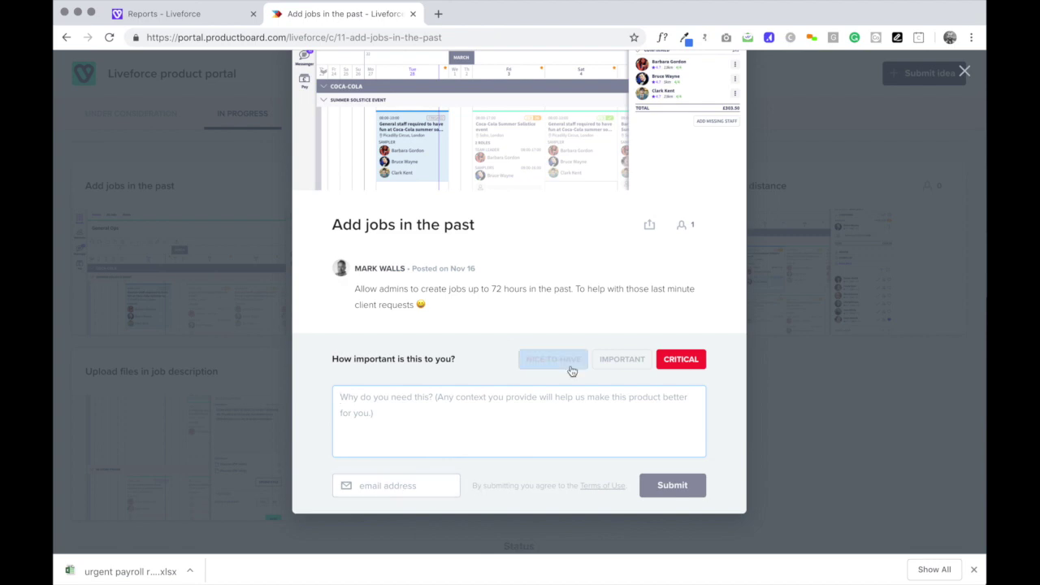
{"action": "scroll", "coordinate": [571, 365], "scroll_direction": "up", "scroll_amount": 3}
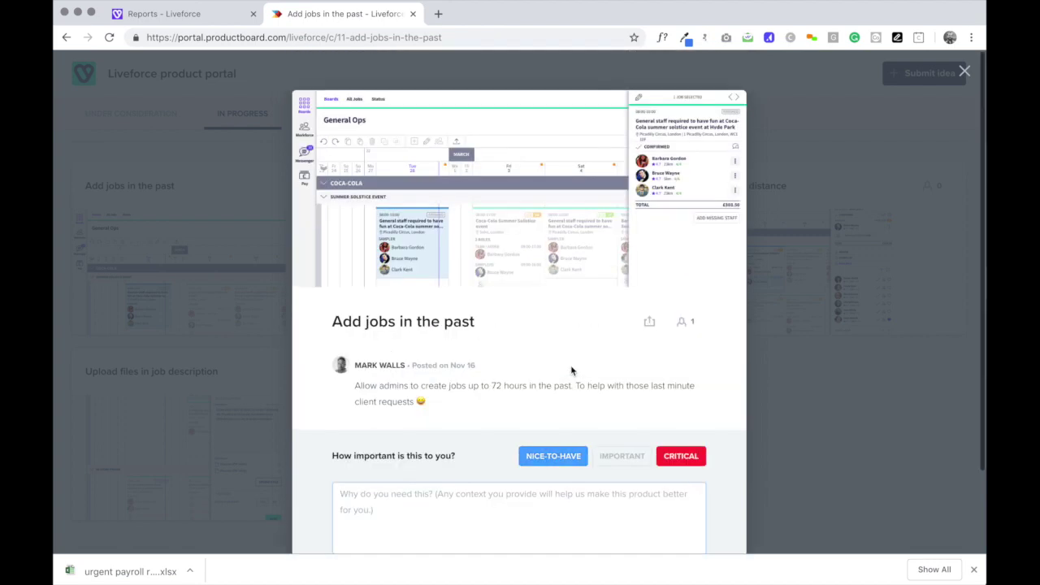
{"action": "left_click", "coordinate": [964, 70]}
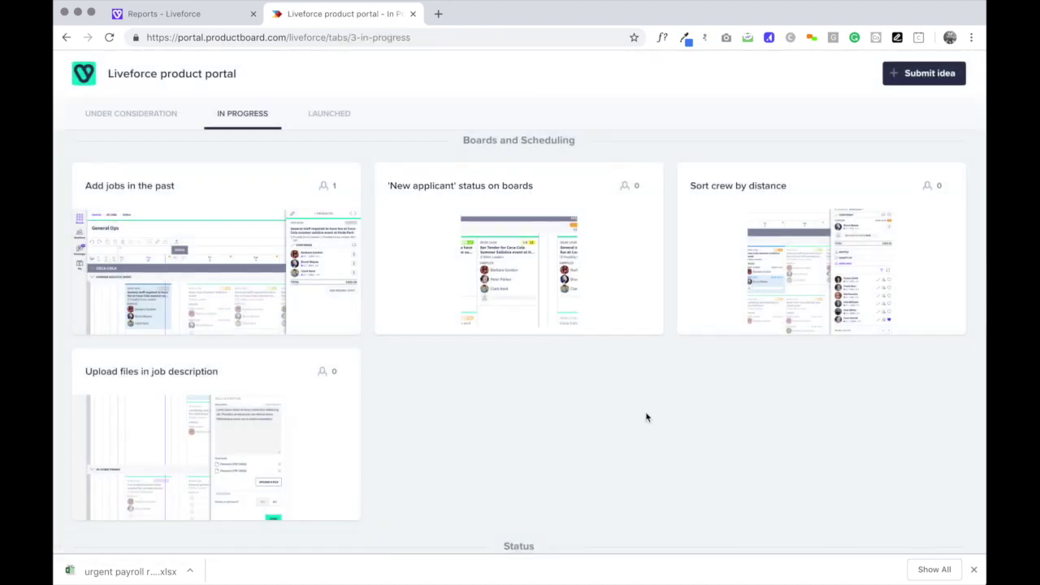
{"action": "scroll", "coordinate": [648, 418], "scroll_direction": "down", "scroll_amount": 2}
{"action": "scroll", "coordinate": [648, 417], "scroll_direction": "up", "scroll_amount": 3}
Scroll the Under Consideration ideas, view 'Availability single screen', then return to the urgent payroll run tab.
{"action": "left_click", "coordinate": [123, 115]}
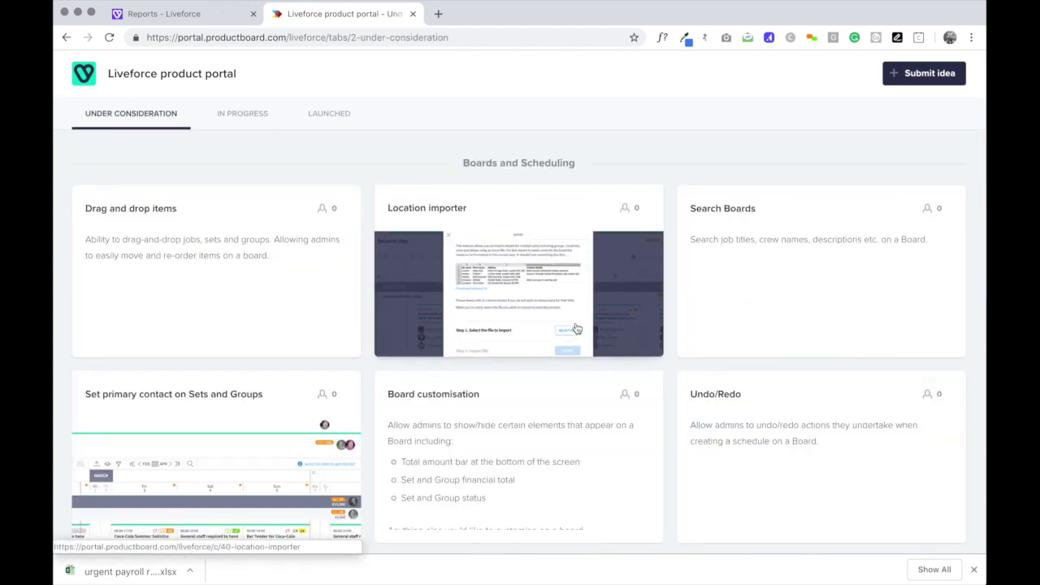
{"action": "scroll", "coordinate": [576, 329], "scroll_direction": "down", "scroll_amount": 4}
{"action": "scroll", "coordinate": [576, 329], "scroll_direction": "down", "scroll_amount": 4}
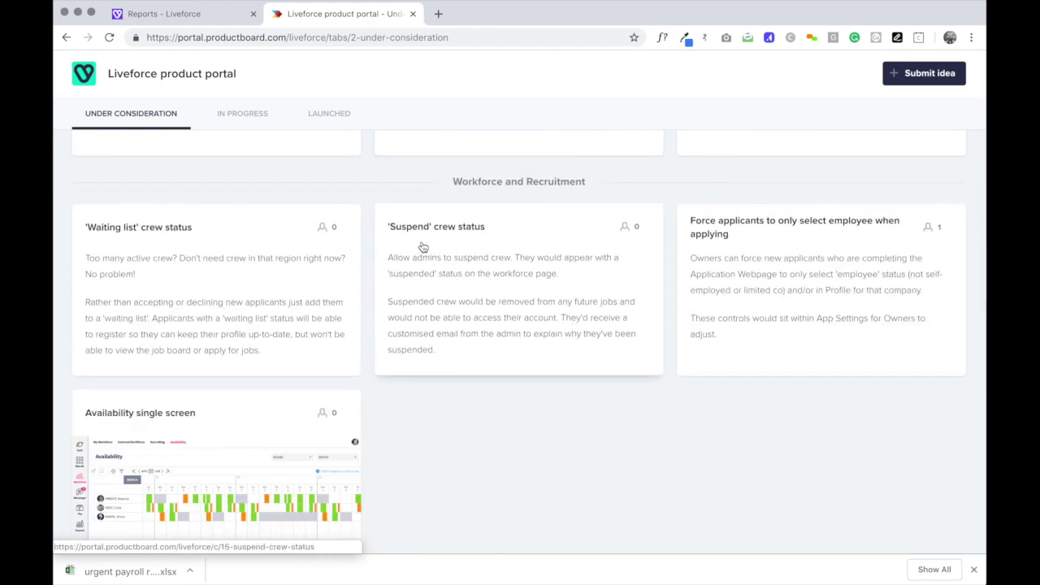
{"action": "scroll", "coordinate": [482, 418], "scroll_direction": "down", "scroll_amount": 3}
{"action": "left_click", "coordinate": [207, 240]}
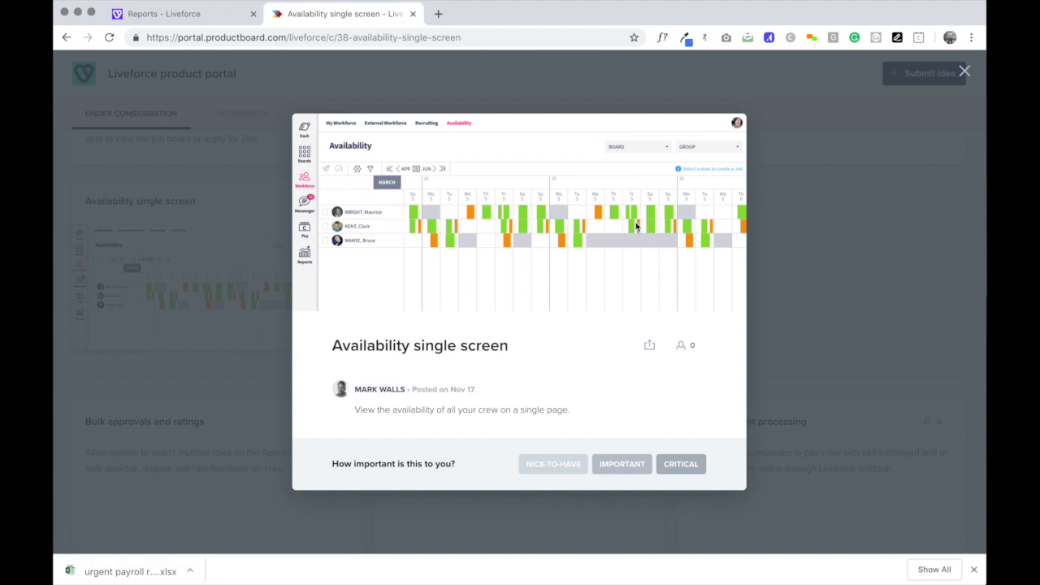
{"action": "left_click", "coordinate": [963, 71]}
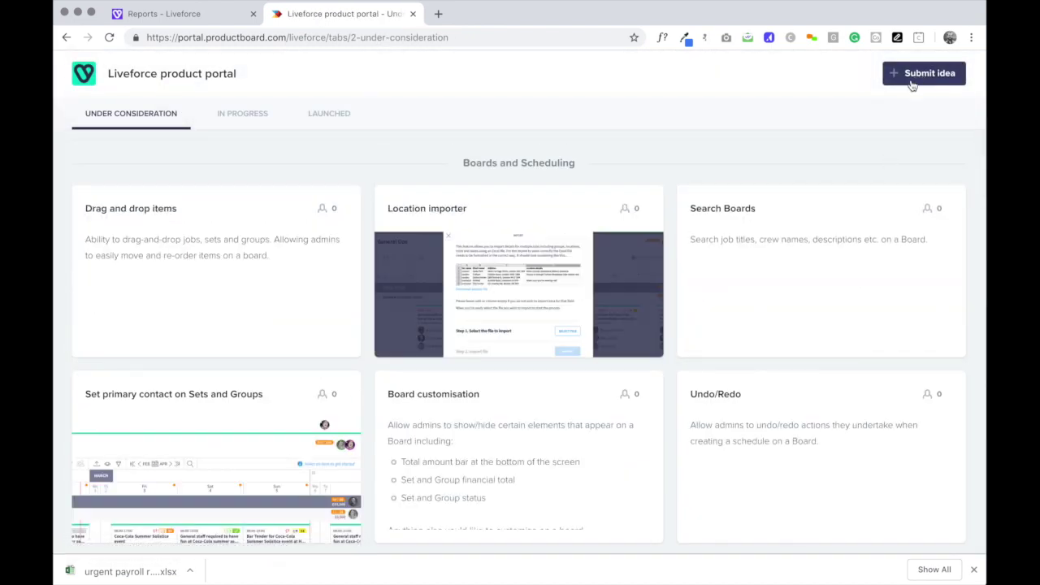
{"action": "left_click", "coordinate": [195, 14]}
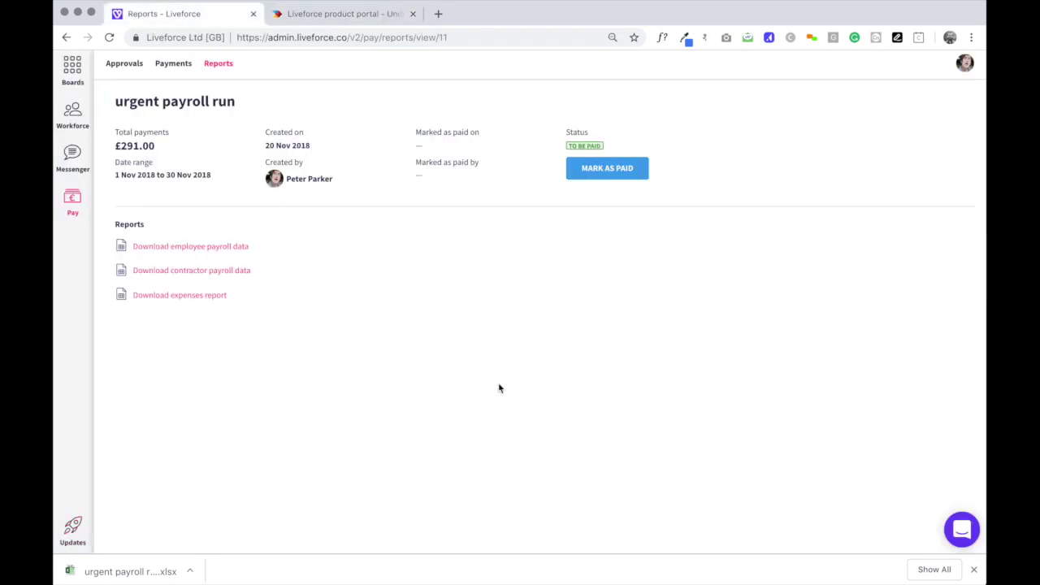
From Boards, search the help chat for 'how do i add an admin', then clear the search field.
{"action": "left_click", "coordinate": [72, 66]}
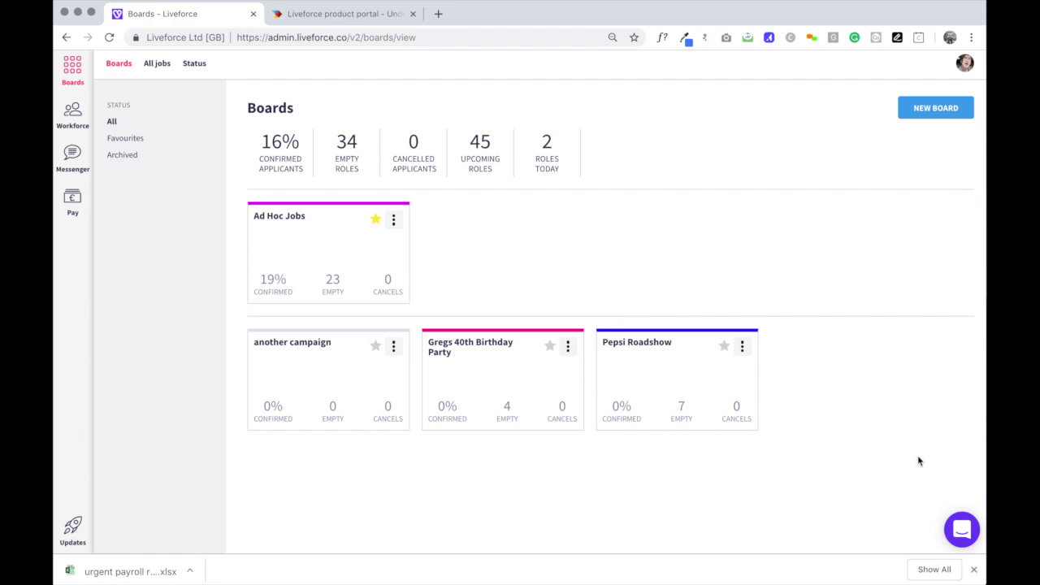
{"action": "left_click", "coordinate": [961, 527]}
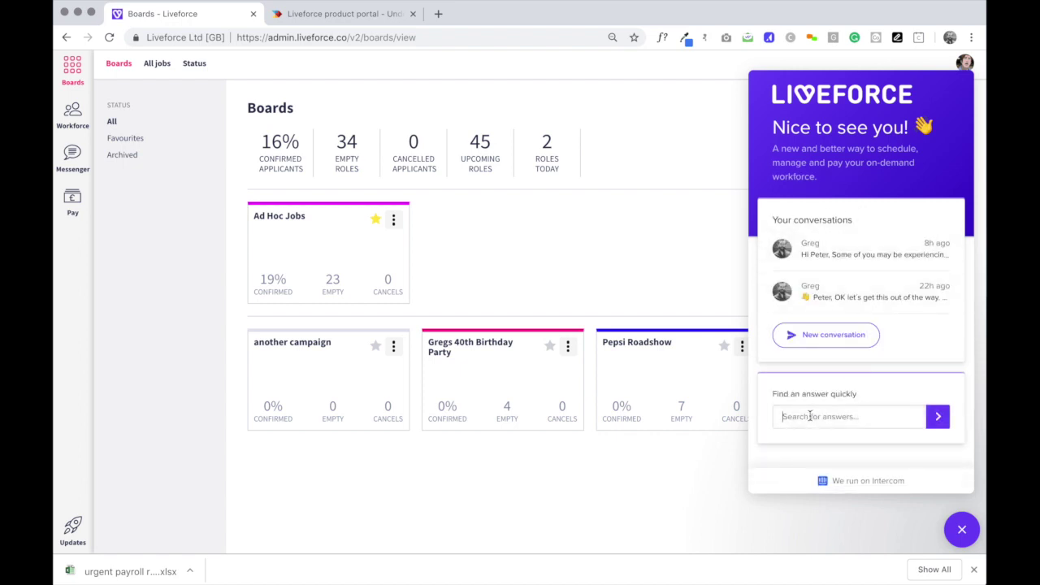
{"action": "left_click", "coordinate": [810, 416]}
{"action": "type", "text": "how do i add an admin"}
{"action": "key", "text": "Return"}
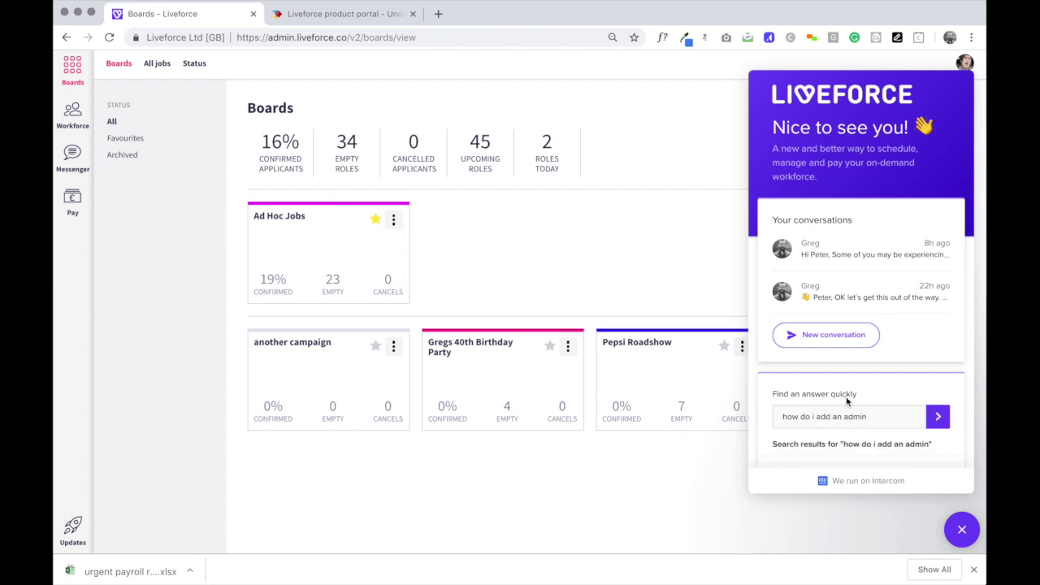
{"action": "triple_click", "coordinate": [862, 418]}
{"action": "key", "text": "BackSpace"}
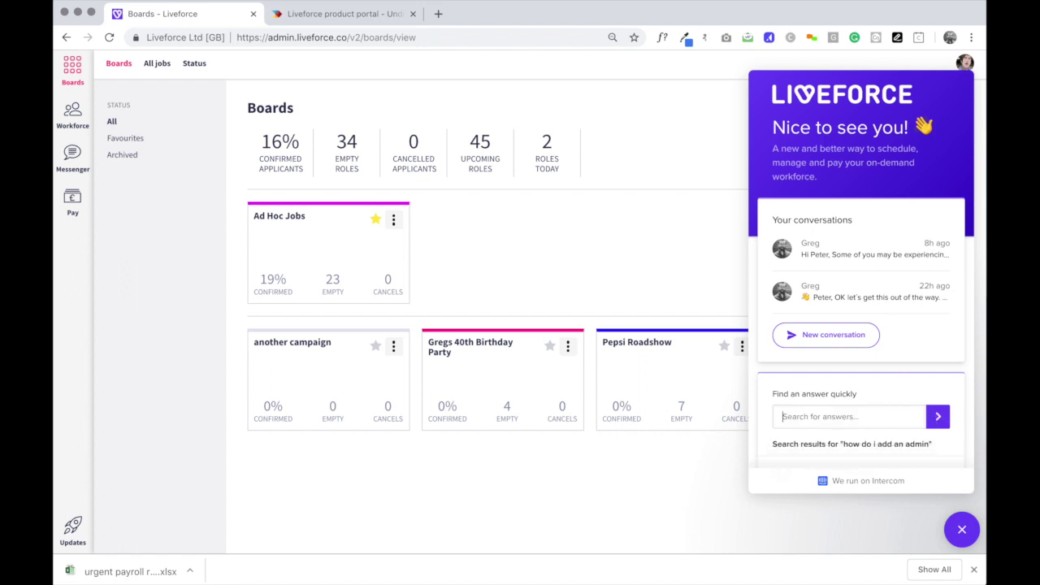